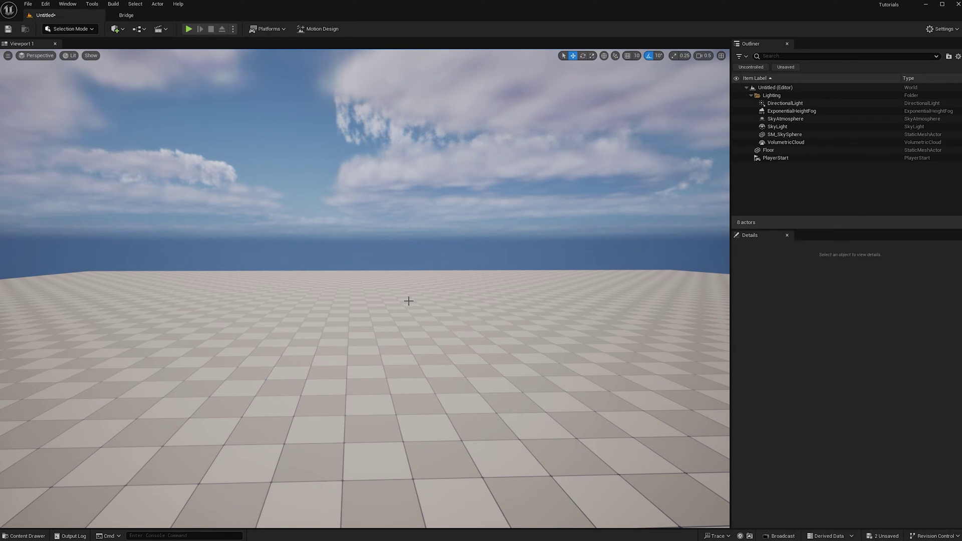
Place the Victory__3__Anim animated character in the level and reset its location to the world origin.
key(ctrl+space)
drag(516, 408, 386, 326)
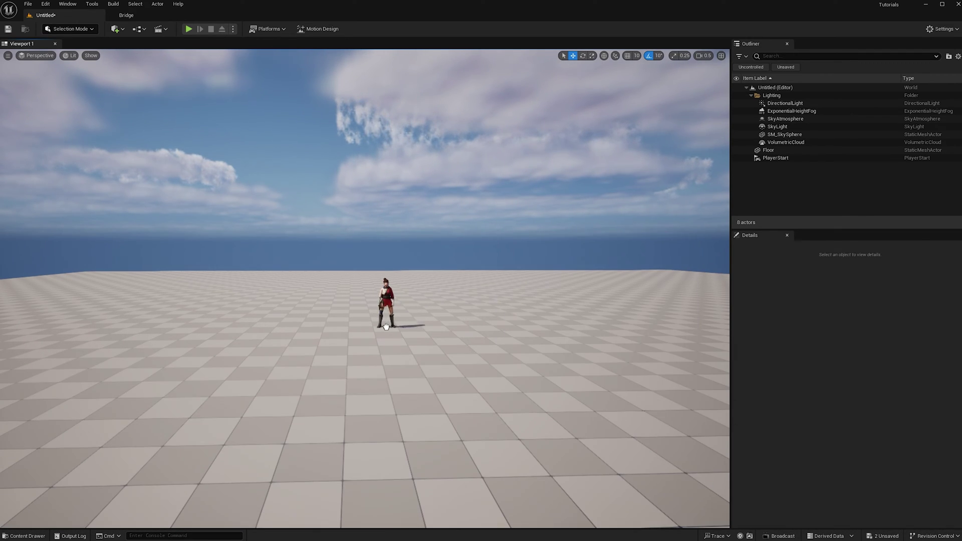
click(953, 350)
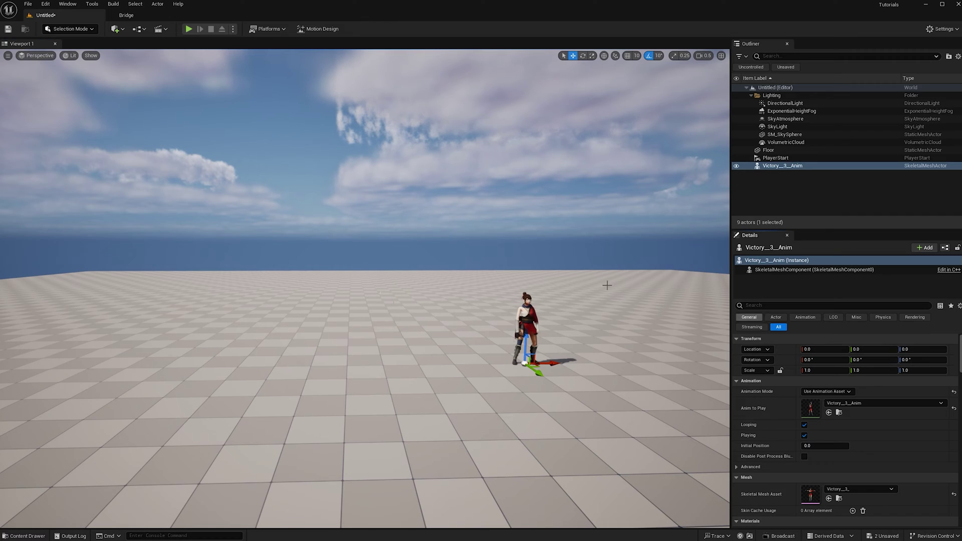
Create a 100 × 100 × 100 static mesh box on the floor beside the character with the modeling tools.
click(61, 29)
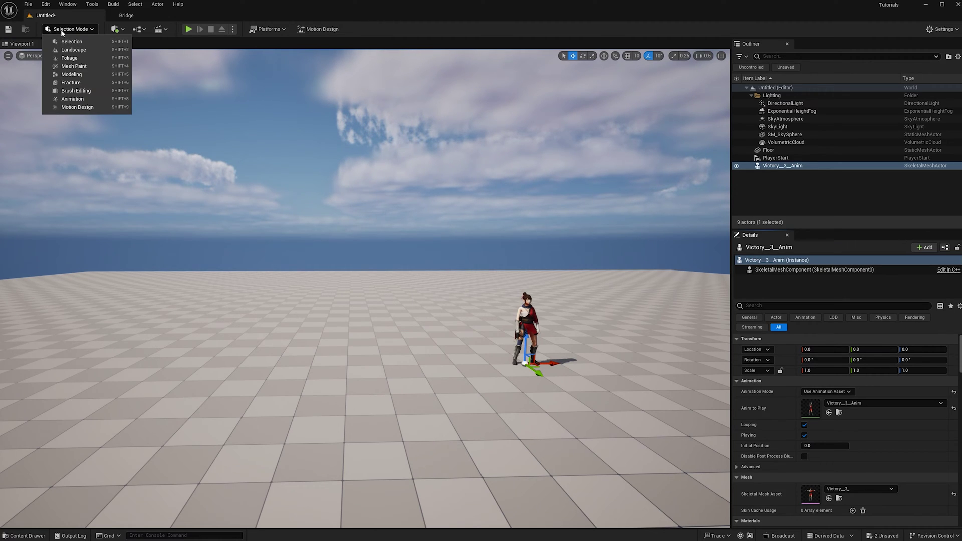
click(78, 74)
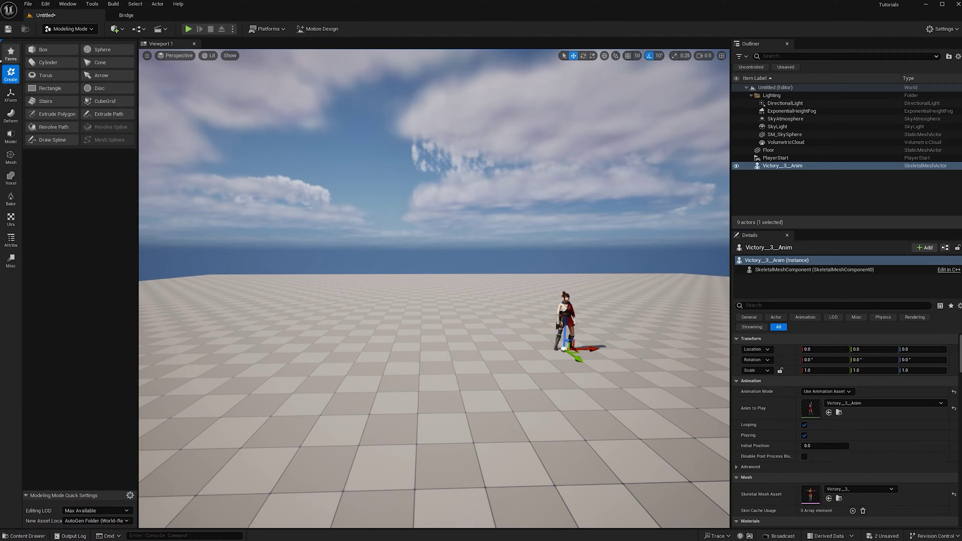
click(48, 52)
click(533, 346)
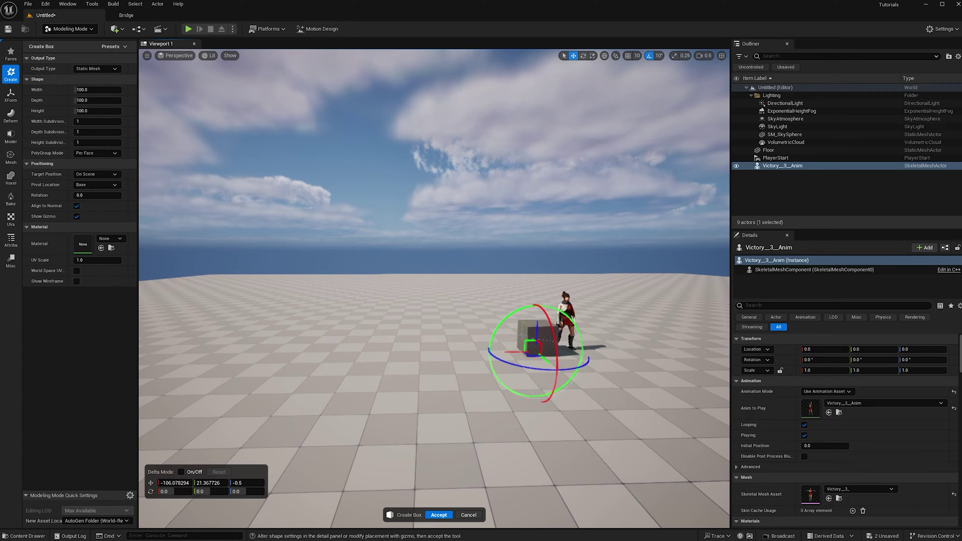
click(439, 515)
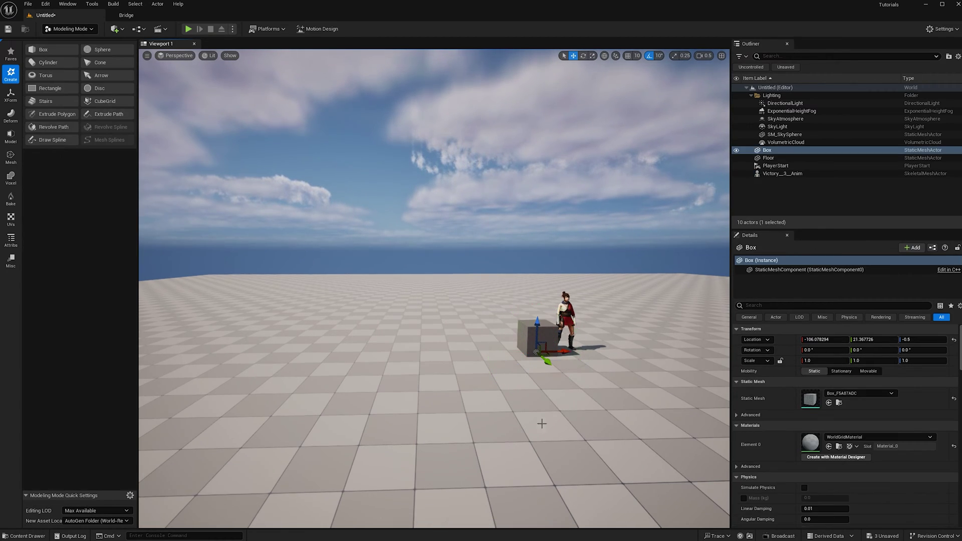
Reset the box's location to the world origin and set its scale to 10, 12 and 6.
click(953, 340)
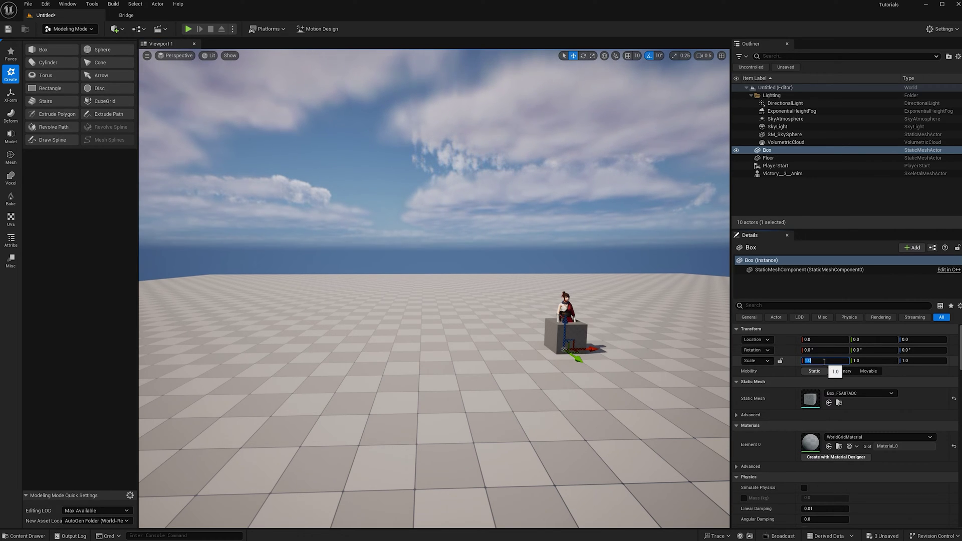
text(10)
click(874, 361)
text(12)
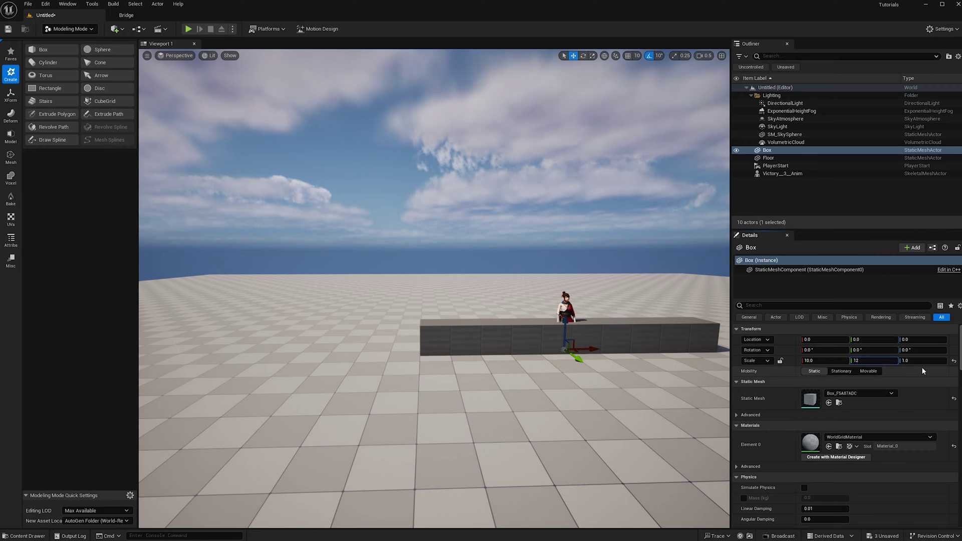
click(922, 361)
text(6)
key(Return)
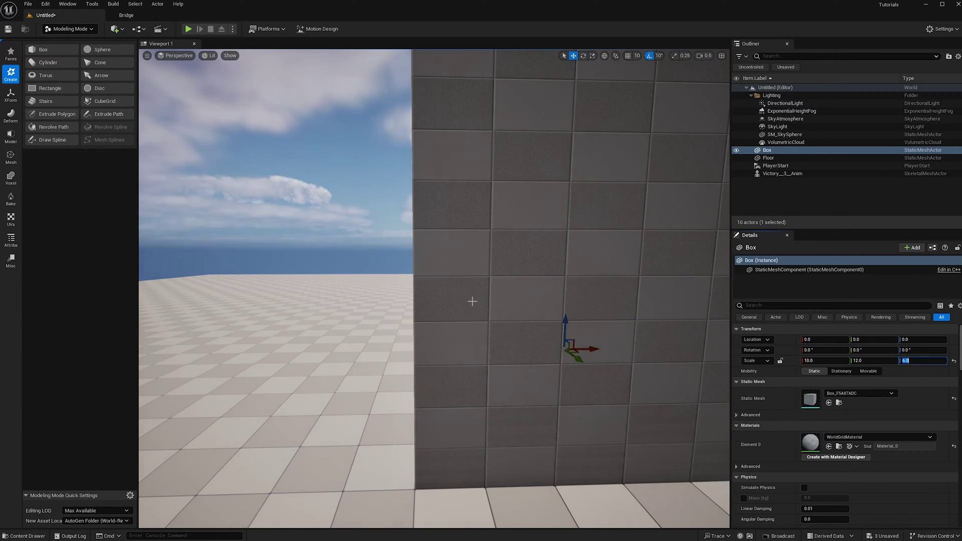
scroll(439, 296, down, 5)
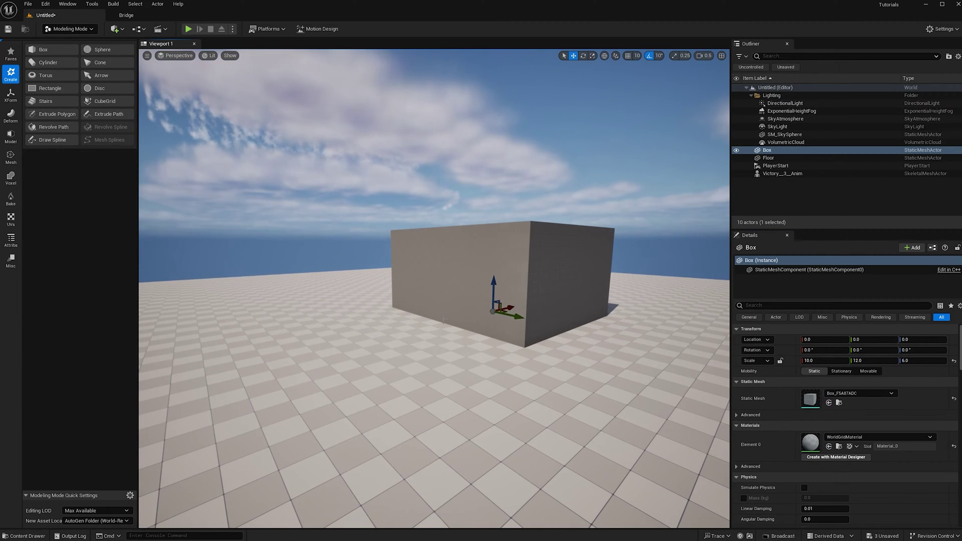
Start a PolyCut on the box with the cutting plane rotated 90° about X, raised to about 327, and corner ratio 1.0.
click(13, 140)
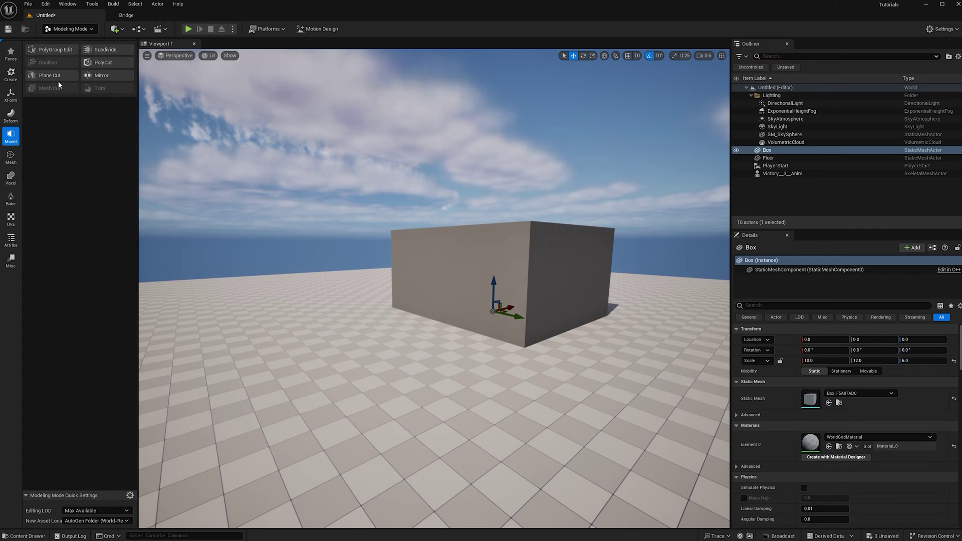
click(113, 62)
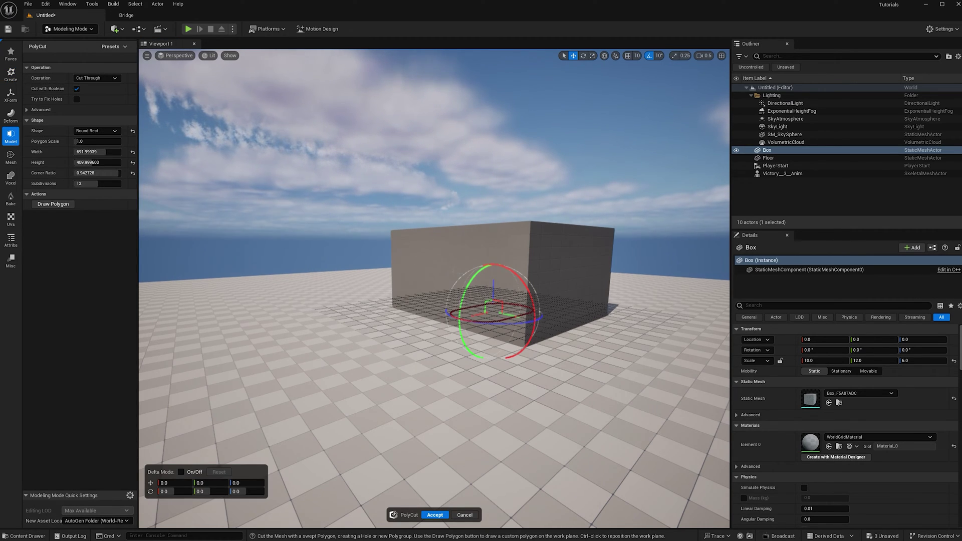
drag(525, 282, 530, 361)
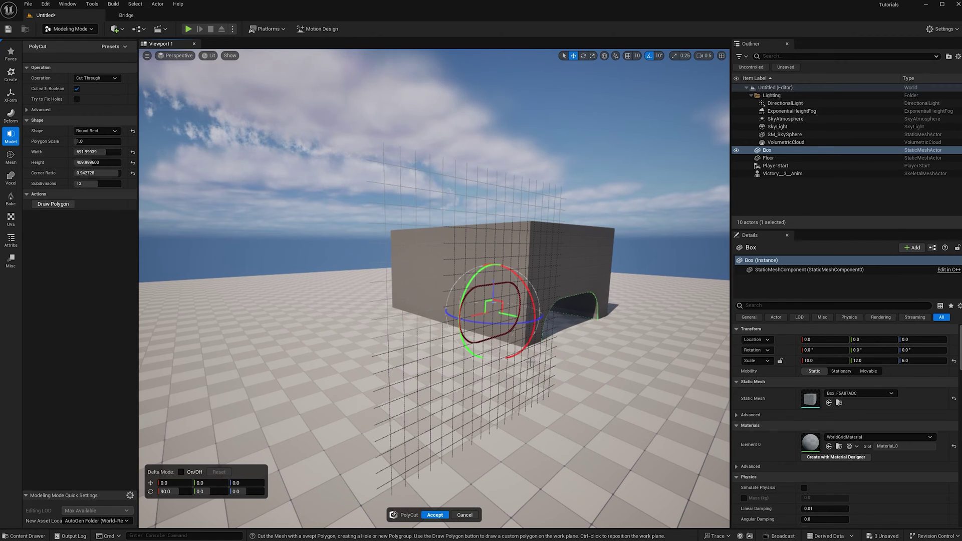
drag(494, 288, 495, 244)
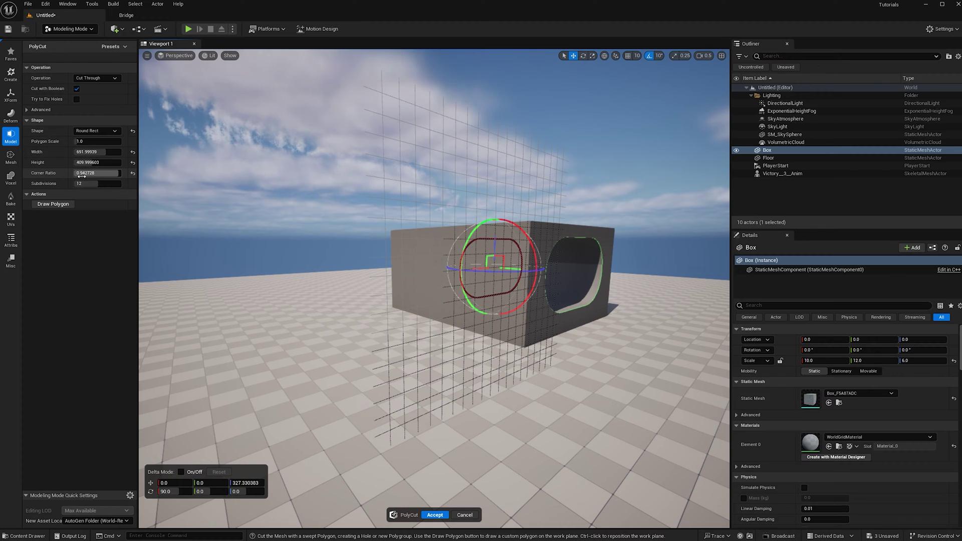
drag(98, 173, 120, 173)
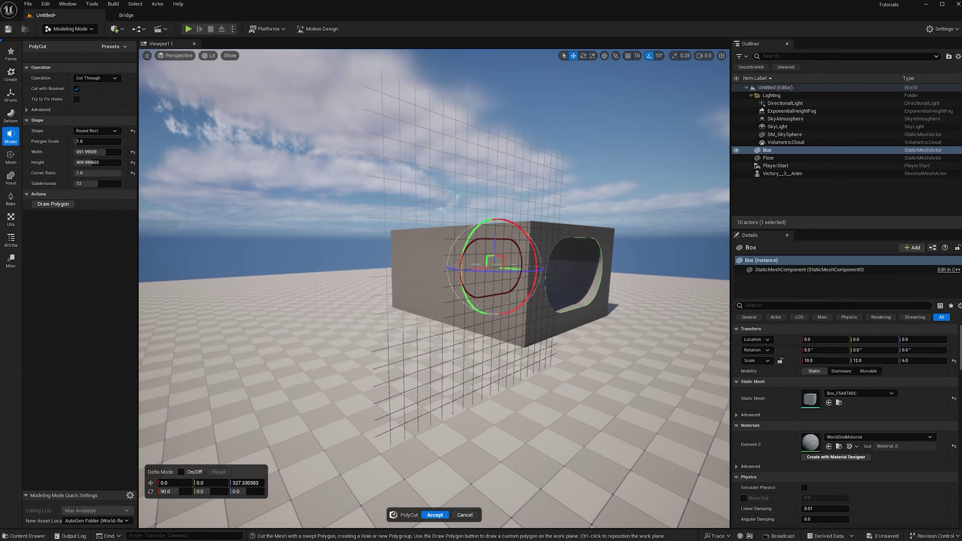
Tilt the cutting plane to 70° about X, lower it to about 256, and apply the cut through the box.
alt+drag(646, 314, 574, 316)
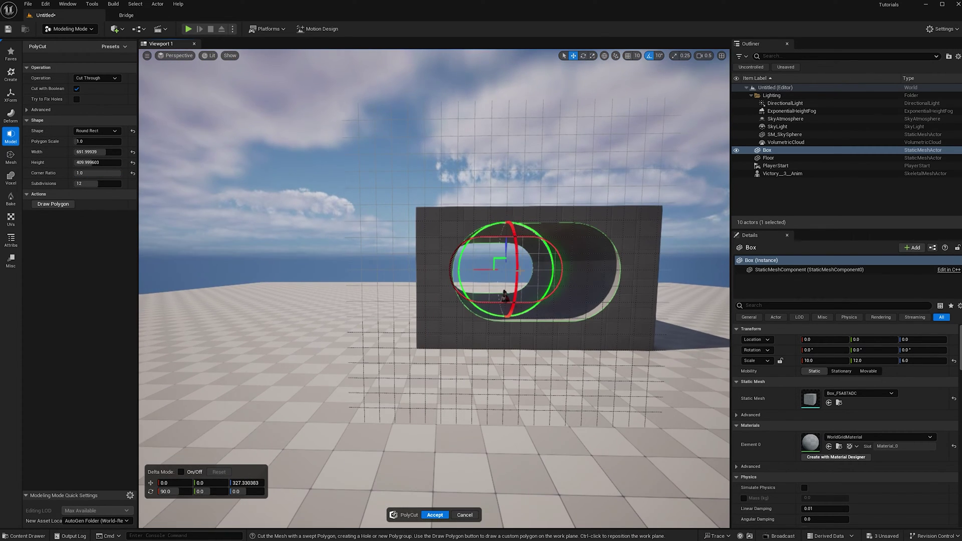
drag(520, 267, 519, 252)
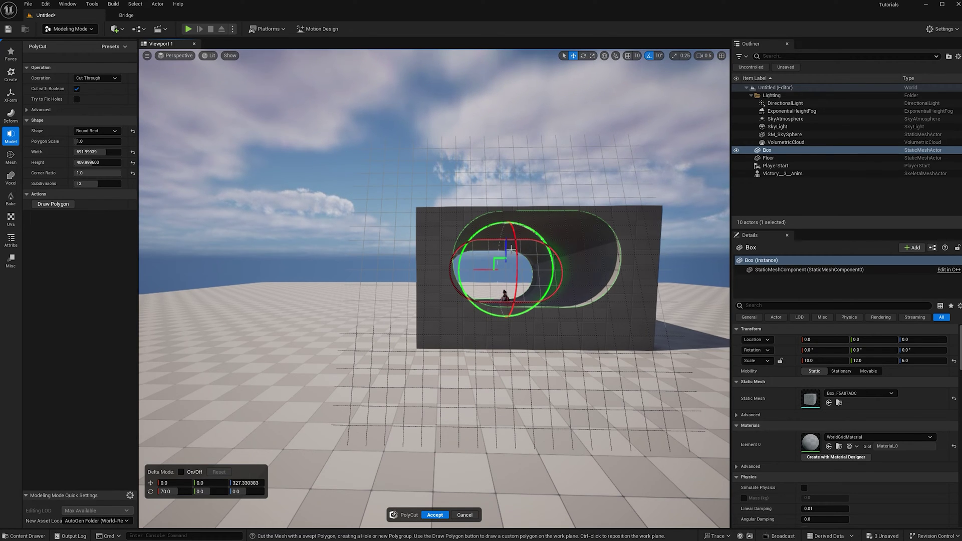
scroll(530, 284, up, 3)
drag(524, 239, 524, 253)
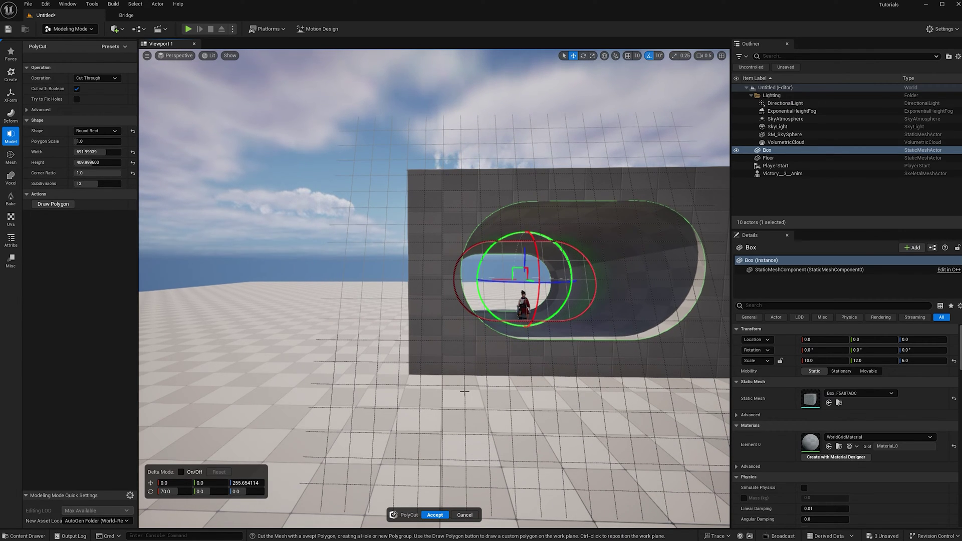
click(434, 515)
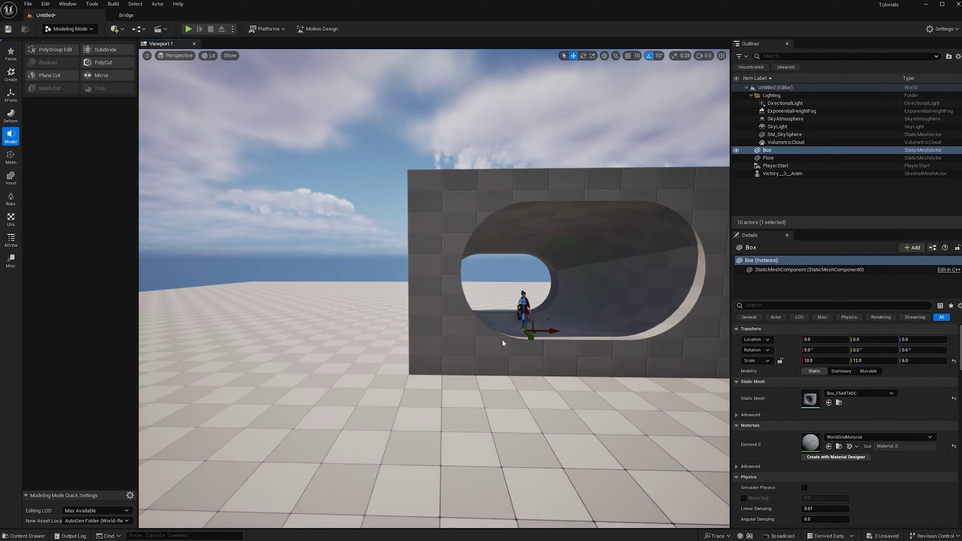
Move the character to the tunnel's front opening and raise it onto the tunnel floor.
click(525, 306)
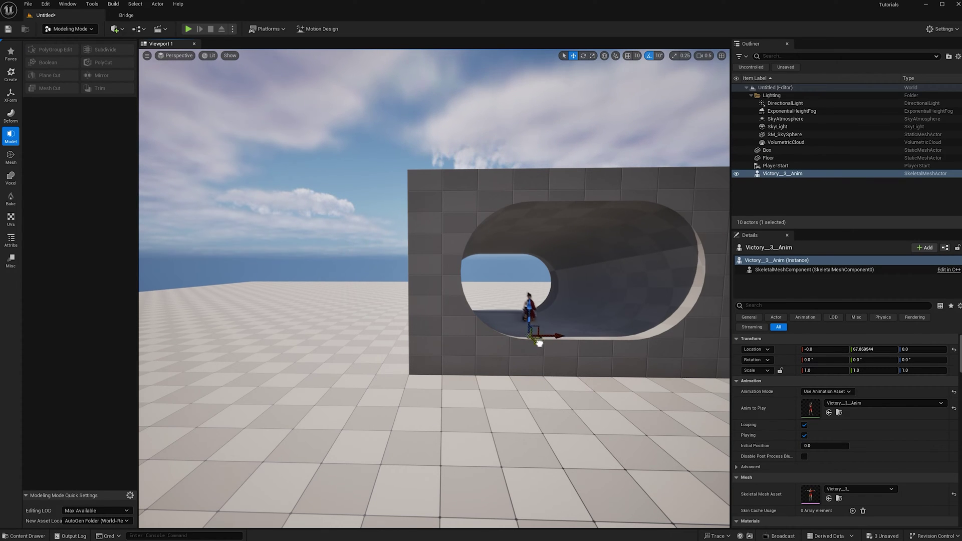
drag(539, 343, 568, 376)
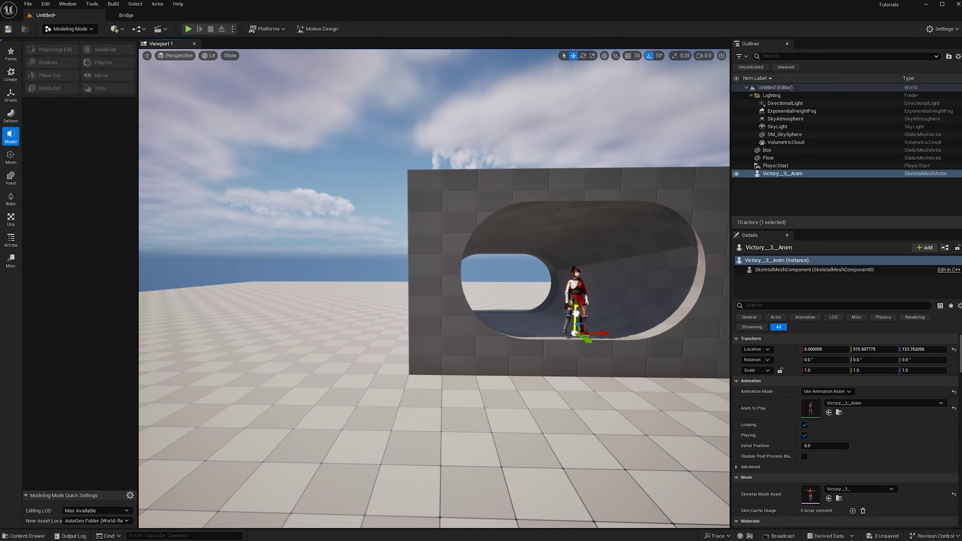
Frame the character's back from inside the tunnel, save the view as camera bookmark 1, and test recalling it.
alt+drag(514, 317, 223, 347)
key(w)
mouse_move(224, 348)
right_down()
mouse_move(205, 347)
mouse_move(224, 347)
right_up()
scroll(224, 348, up, 2)
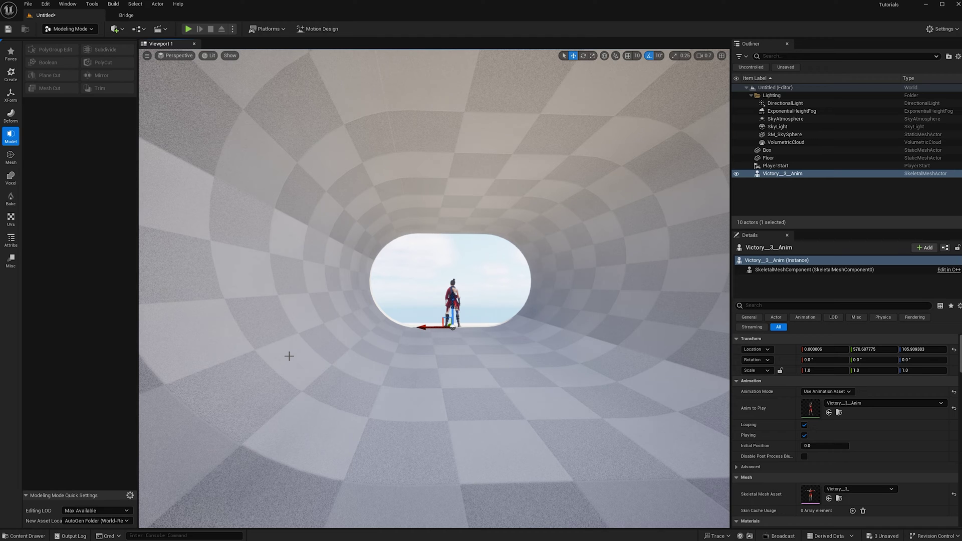
key(ctrl+1)
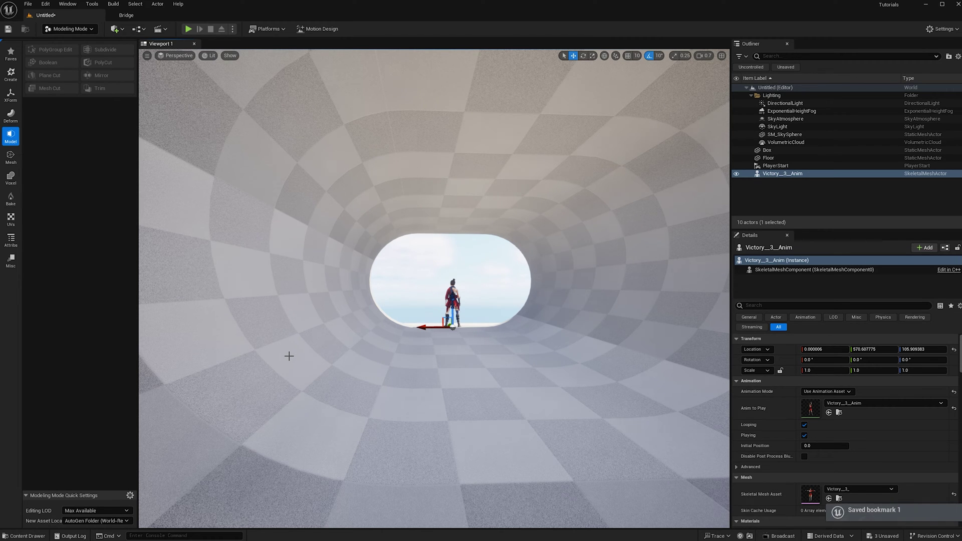
right_drag(279, 370, 279, 370)
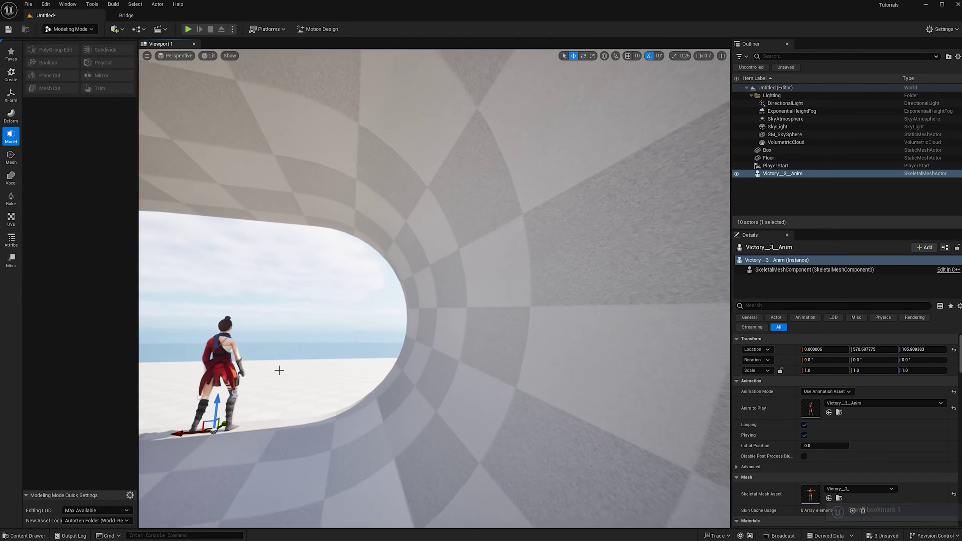
key(1)
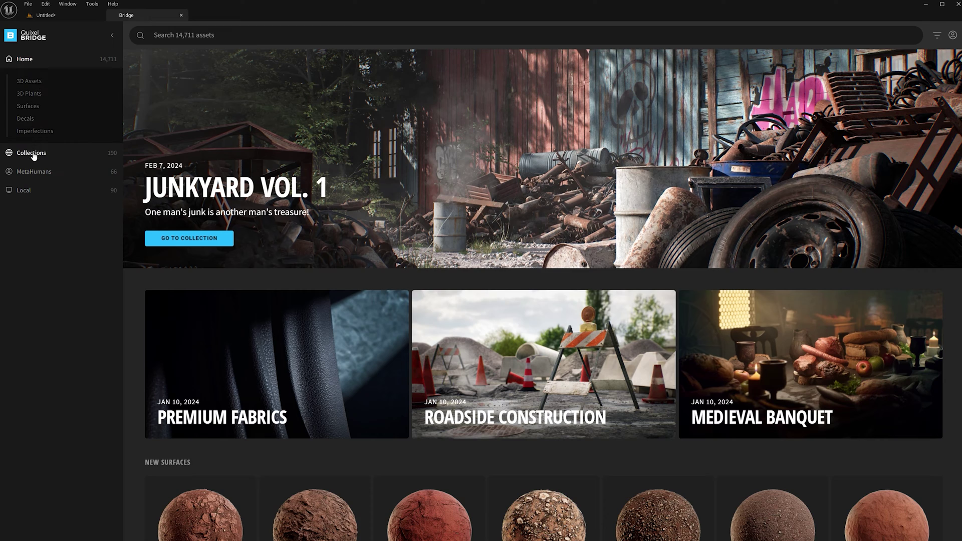
Browse the rock assets of the Canyons of Utah natural environment collection in Quixel Bridge, and return to the level.
click(31, 152)
click(34, 99)
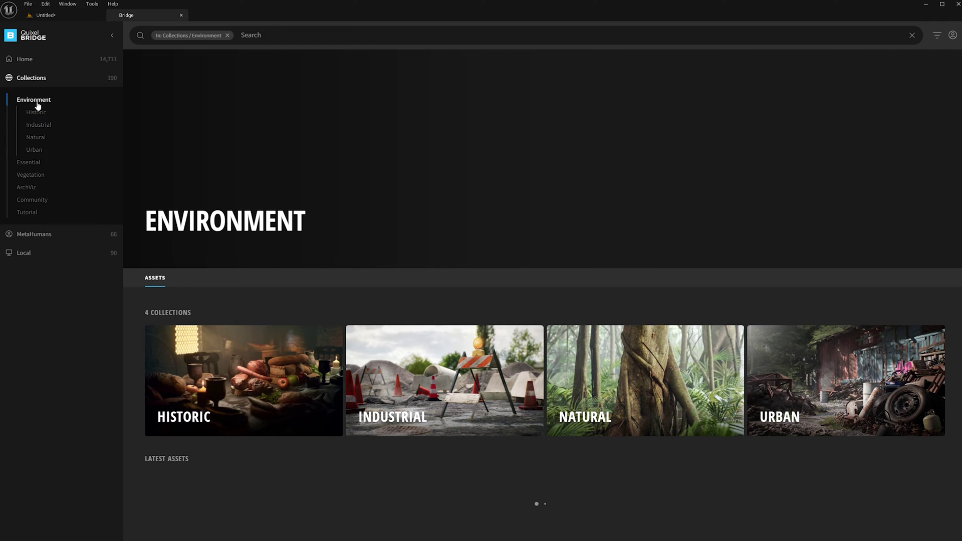
click(36, 140)
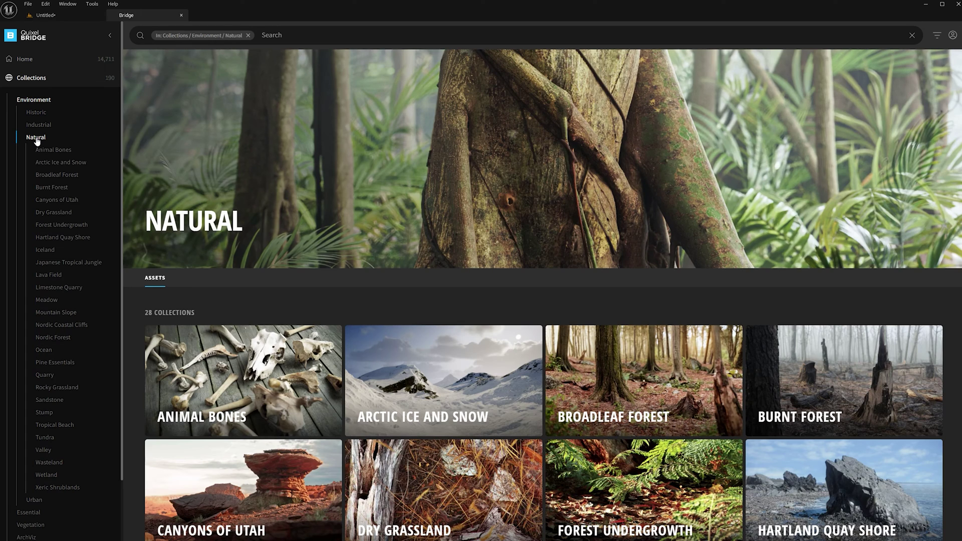
click(56, 200)
scroll(374, 331, down, 5)
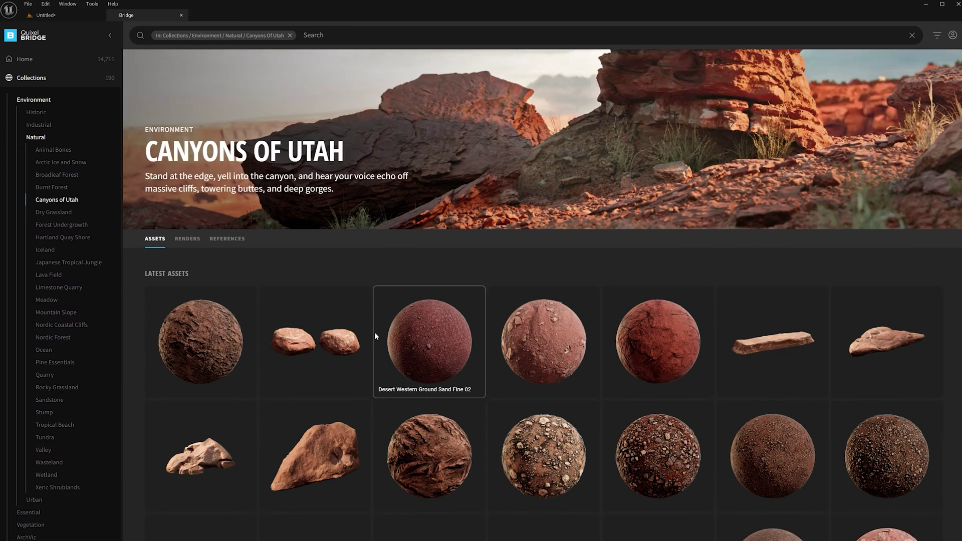
scroll(374, 329, down, 15)
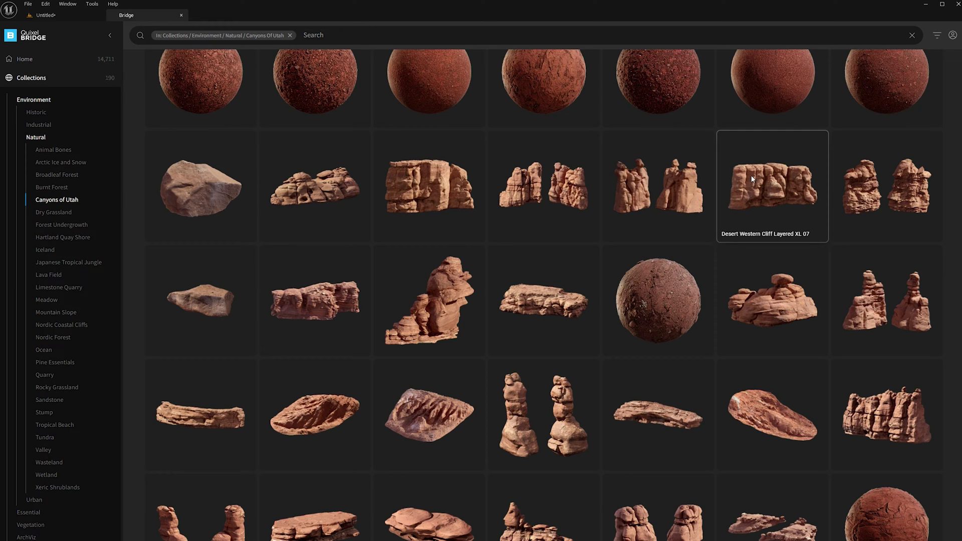
click(74, 18)
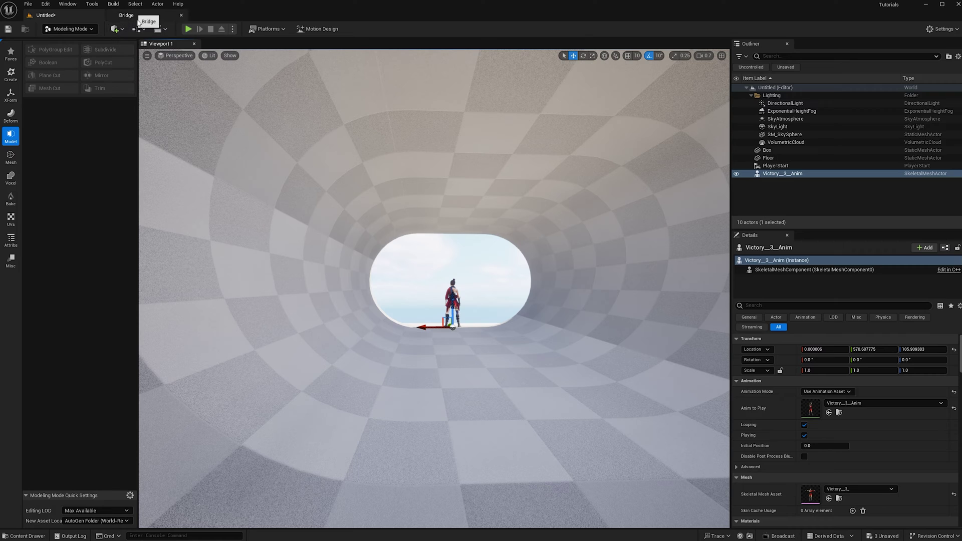
Place the Canyon_Sandstone_Boulder mesh from the Megascans 3D assets on the tunnel ceiling above the opening.
key(ctrl+space)
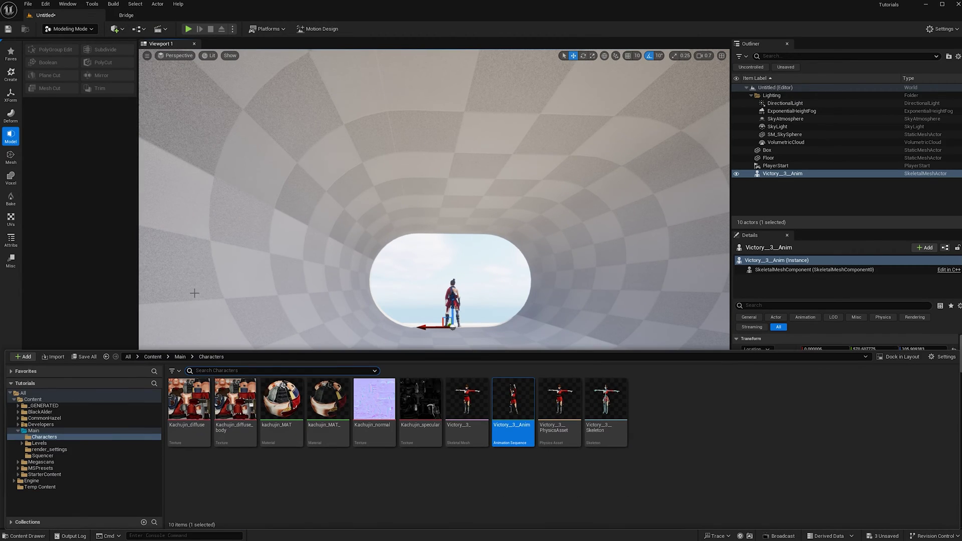
click(41, 462)
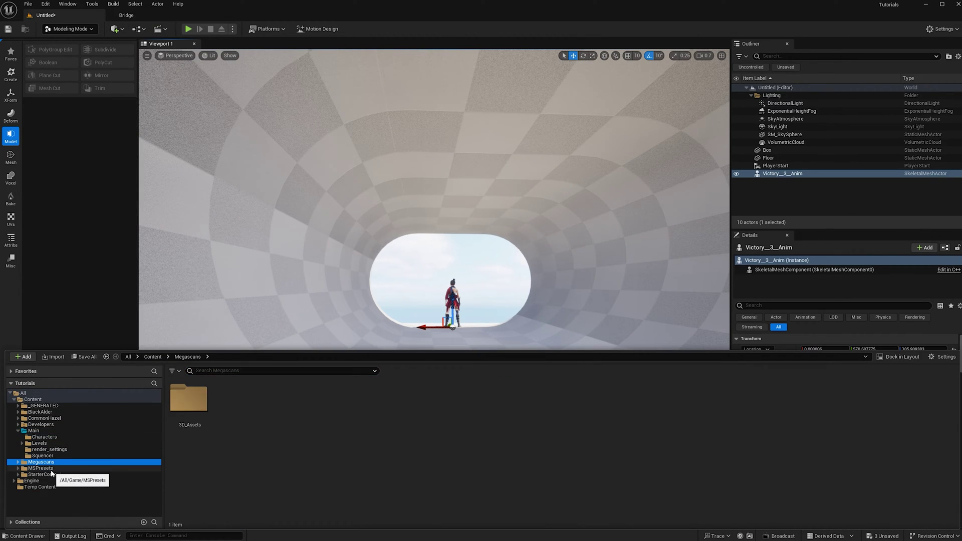
double_click(189, 401)
double_click(189, 399)
drag(235, 399, 445, 211)
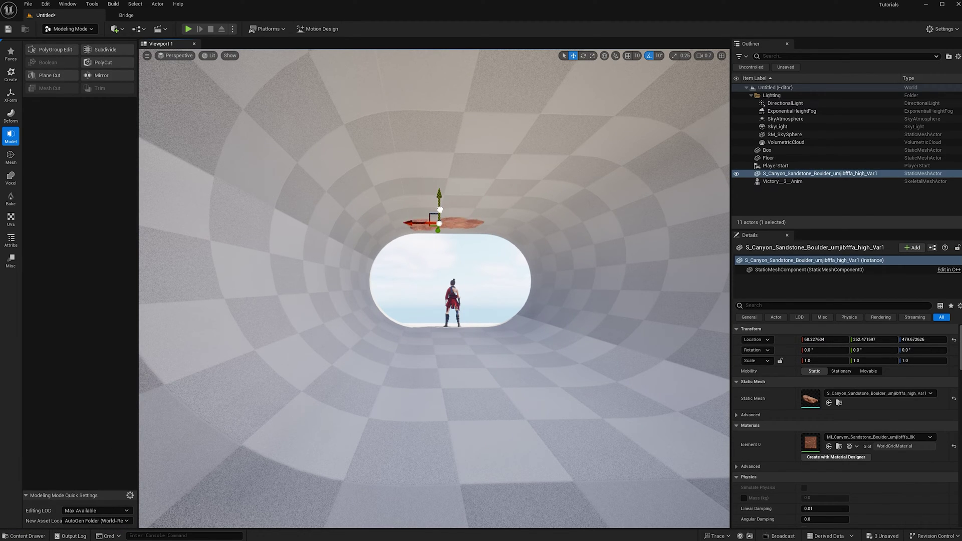
Place the Canyon_Sandstone_Cliff_Base mesh on the tunnel floor at the character's feet and rotate it 180° about the vertical axis.
key(ctrl+space)
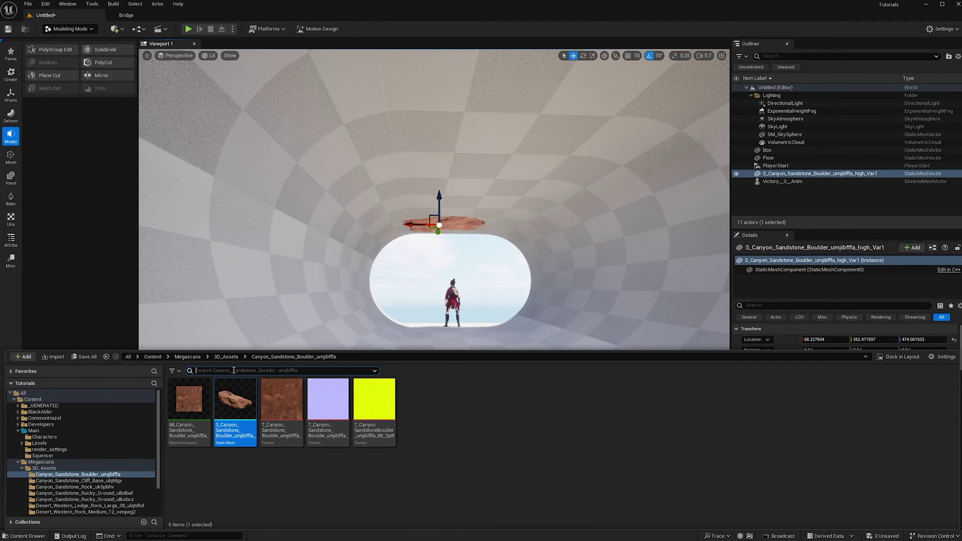
click(68, 482)
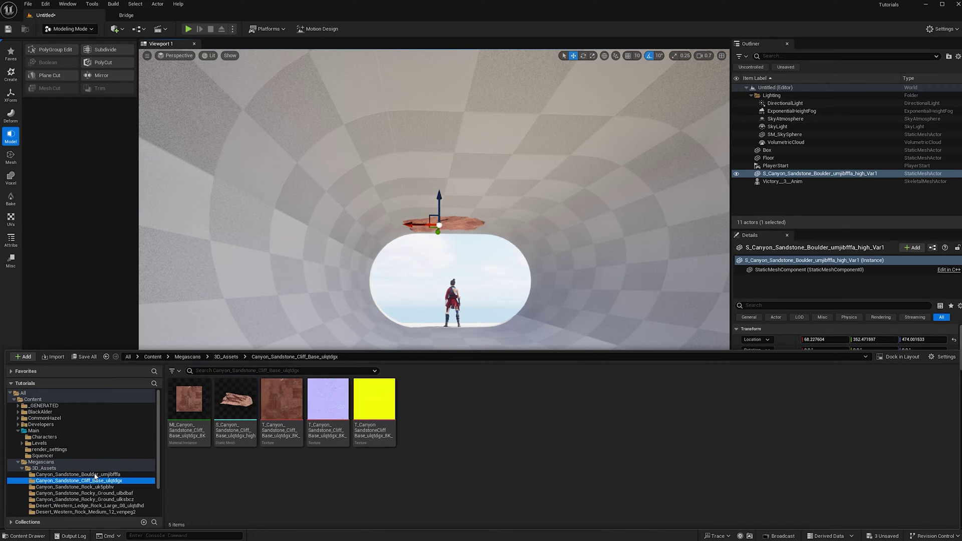
drag(235, 401, 450, 338)
key(e)
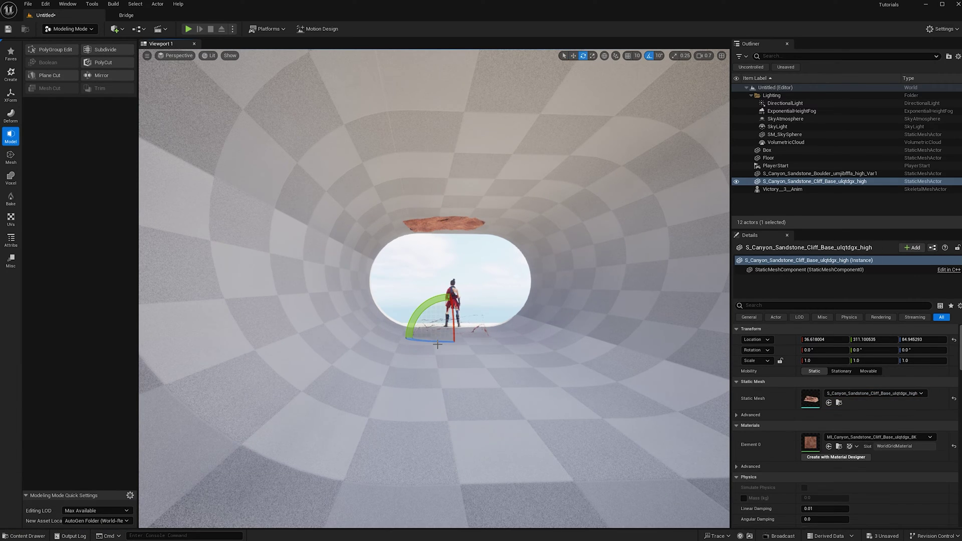
right_drag(451, 341, 456, 340)
drag(425, 343, 373, 340)
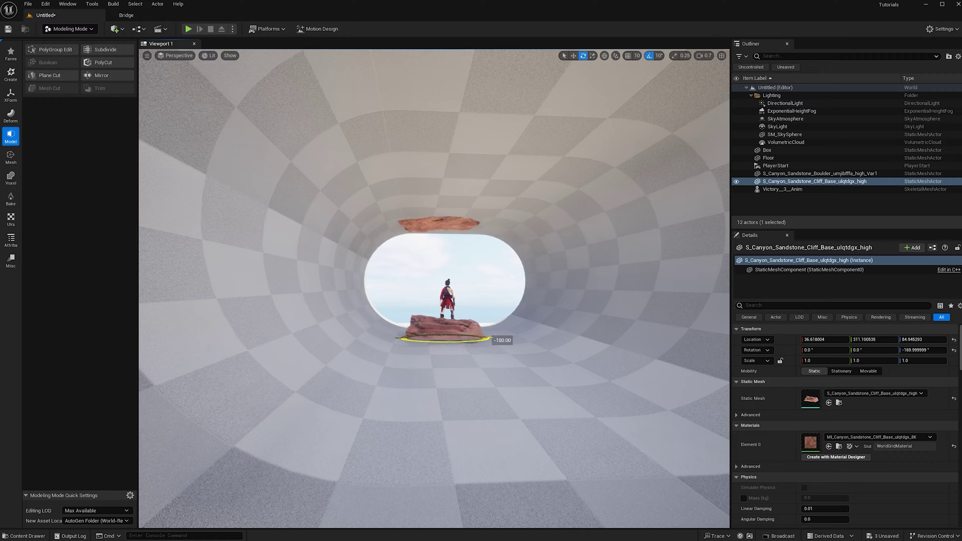
Enlarge the cliff base rock and shift it sideways so it spans the floor of the far opening.
key(r)
mouse_move(440, 341)
mouse_down()
mouse_move(501, 340)
mouse_move(446, 333)
mouse_move(446, 318)
mouse_move(454, 340)
mouse_move(437, 339)
mouse_up()
key(e)
key(w)
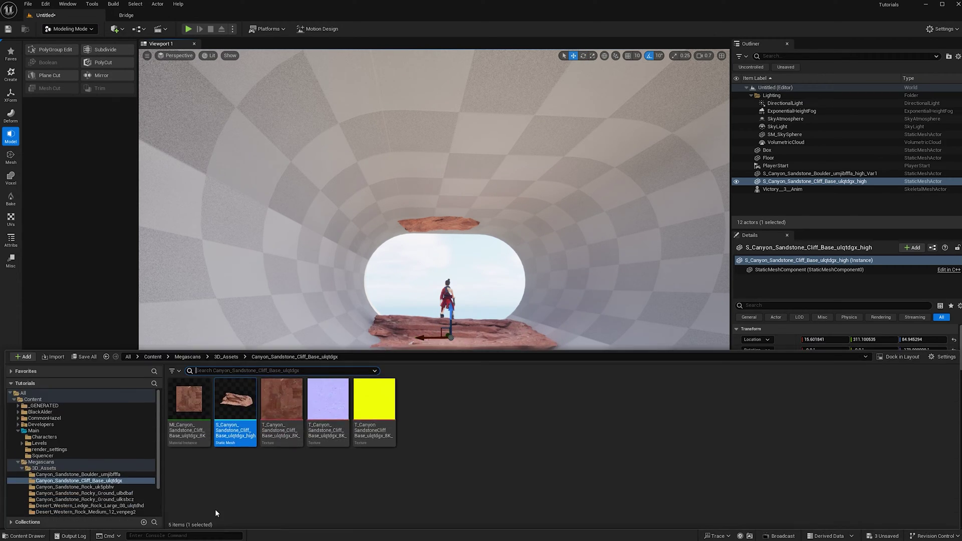
Place the Canyon_Sandstone_Rock mesh in the tunnel, rotate it -90° about the vertical axis, and scale it to about 2.45.
key(ctrl+space)
click(108, 487)
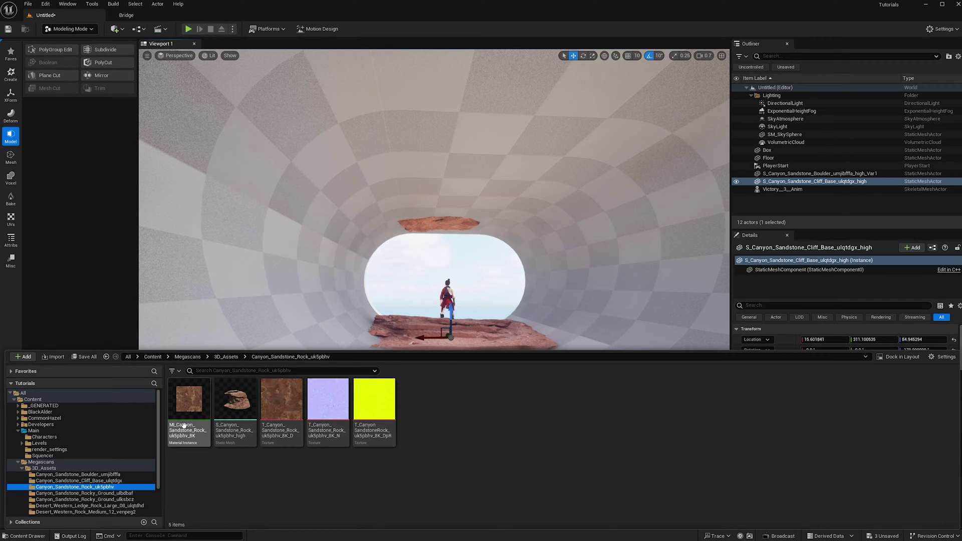
drag(236, 403, 591, 351)
key(e)
key(r)
key(w)
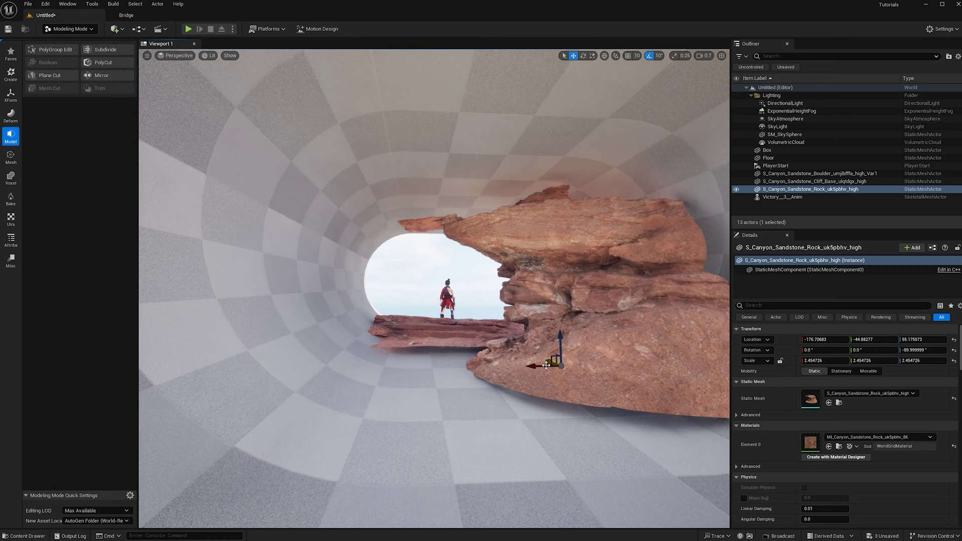
Move the large sandstone rock against the tunnel's right wall and stretch it taller.
drag(539, 374, 598, 372)
key(r)
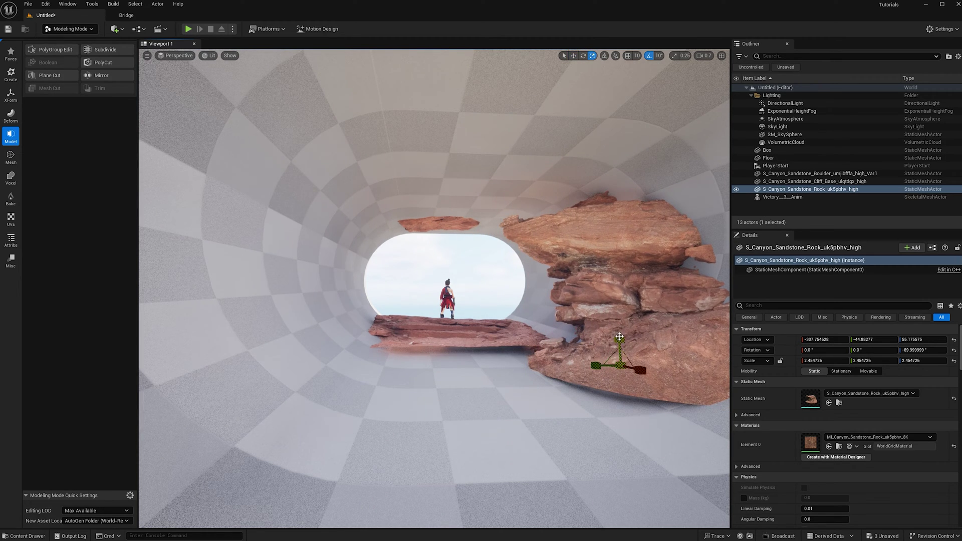
drag(617, 340, 617, 323)
Place the two Canyon_Sandstone_Rocky_Ground meshes on the tunnel floor, one behind the other in front of the cliff base.
key(ctrl+space)
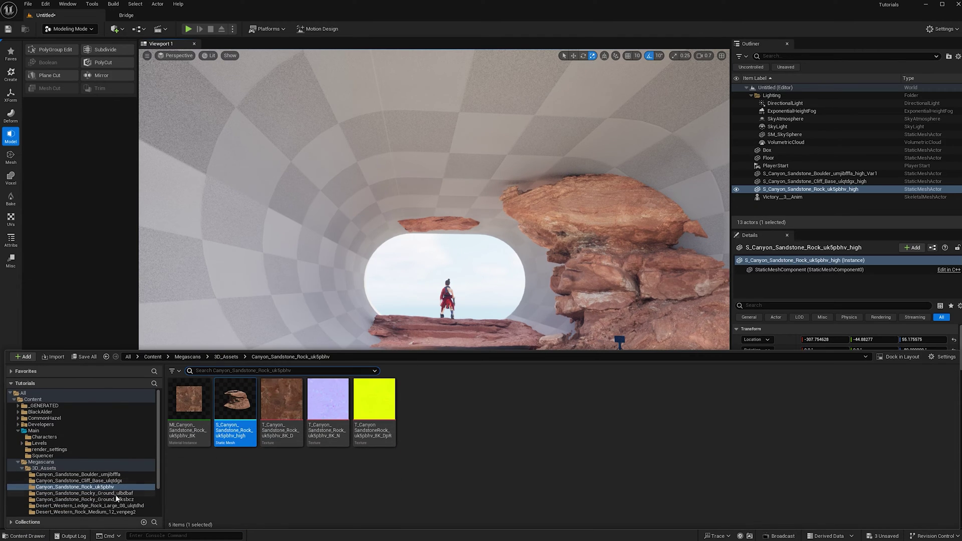
click(85, 493)
drag(233, 400, 461, 365)
key(ctrl+space)
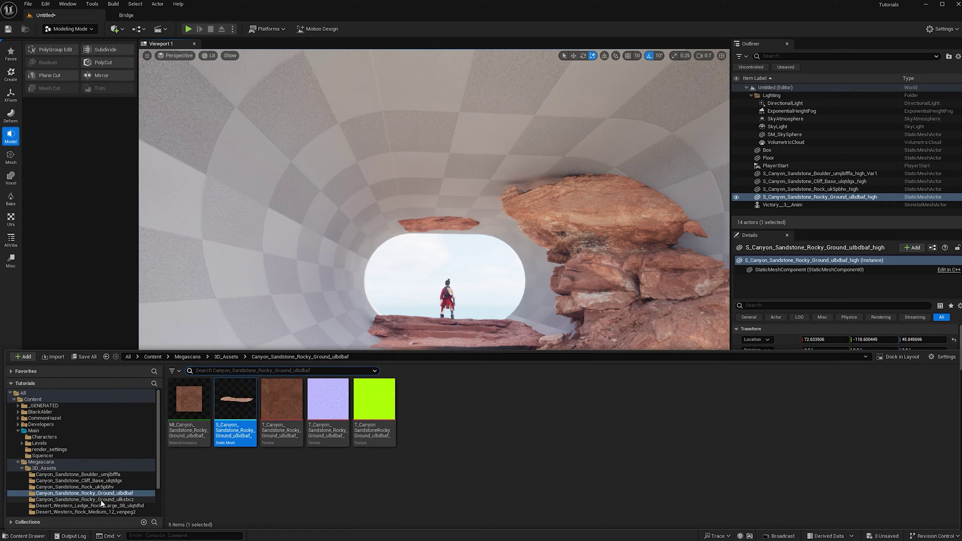
click(102, 504)
drag(235, 401, 458, 453)
Place the Desert_Western_Ledge_Rock_Large_08 mesh beside the tunnel's left wall and rotate it about 100° around the vertical axis.
key(ctrl+space)
click(90, 506)
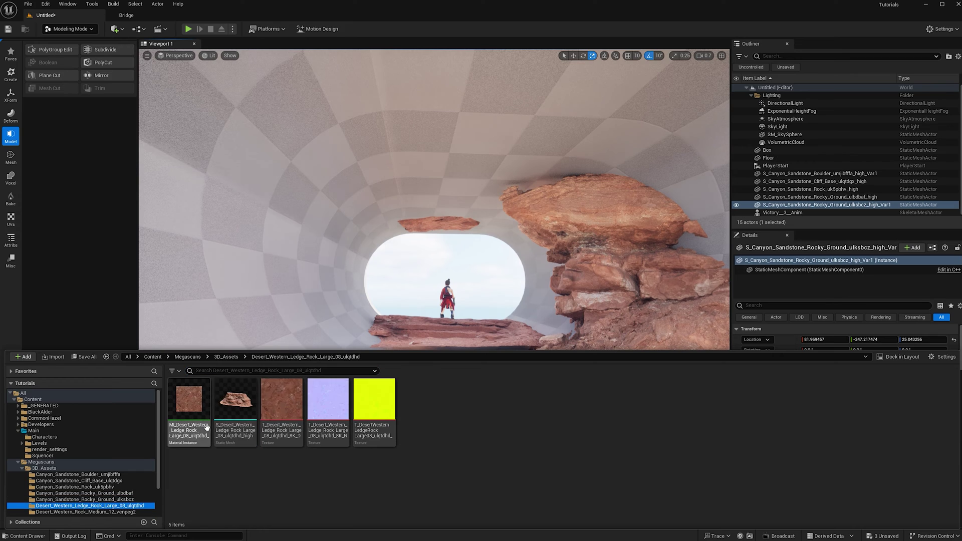
drag(234, 401, 359, 373)
key(e)
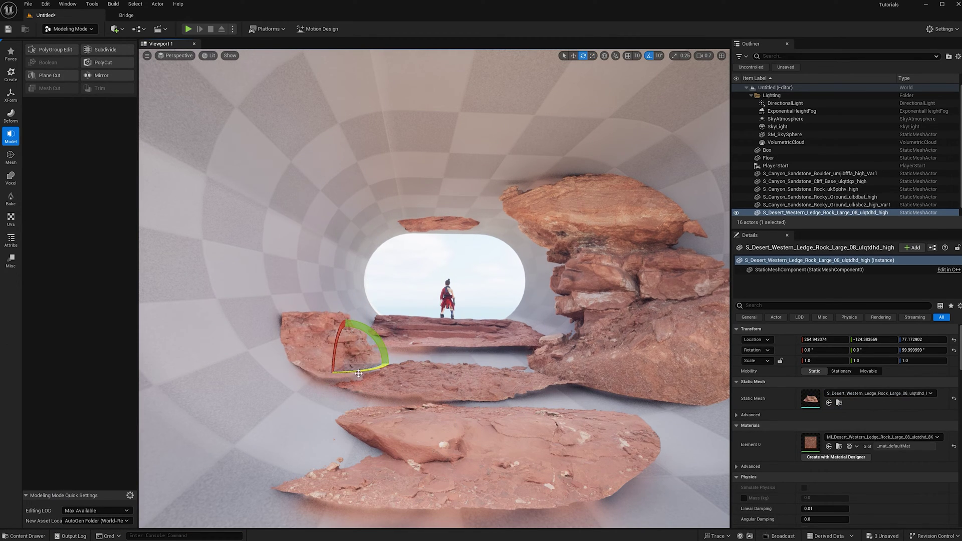
Place the Desert_Western_Rock_Medium_12 and Desert_Western_Rock_Small_04 meshes on the rocky ground in the middle of the tunnel.
key(ctrl+space)
click(85, 511)
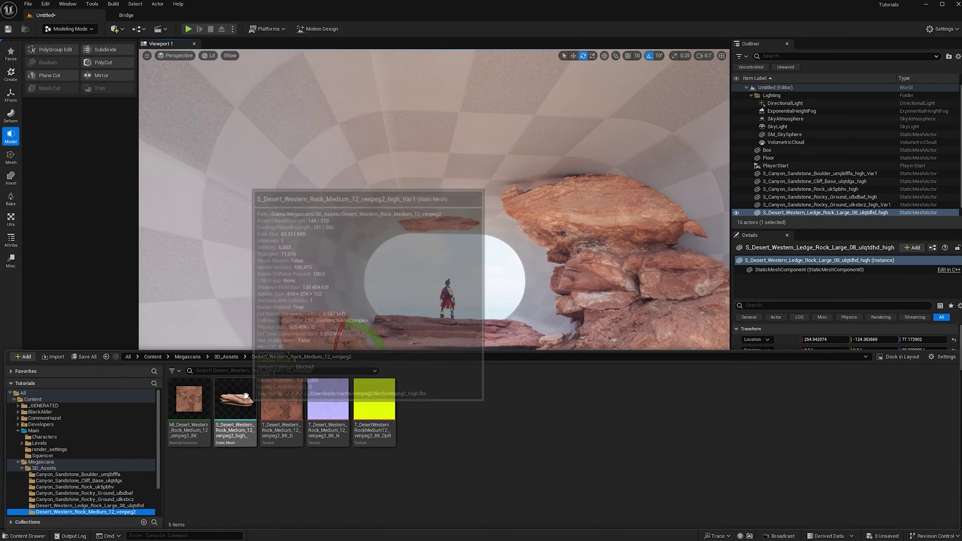
scroll(78, 509, down, 3)
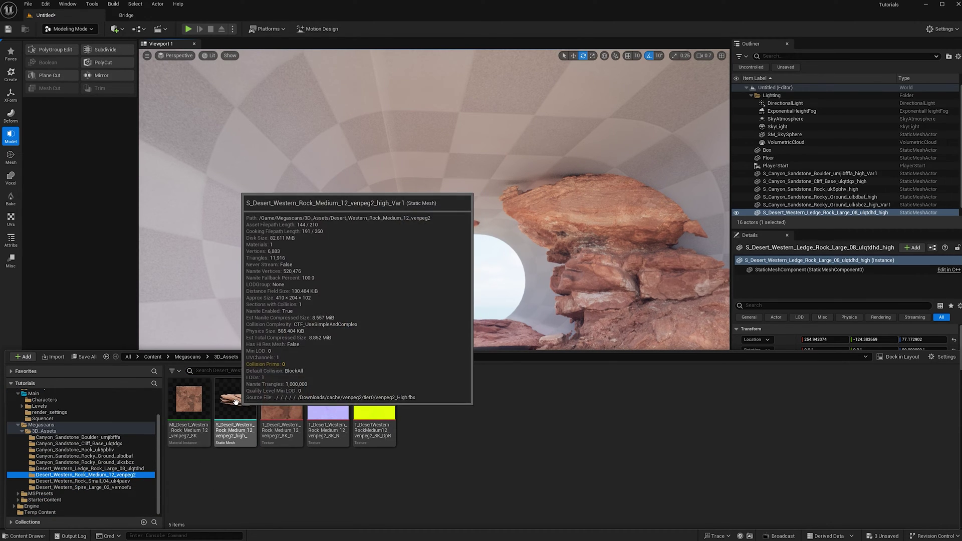
drag(235, 401, 506, 391)
key(e)
key(ctrl+space)
click(86, 482)
drag(236, 401, 398, 351)
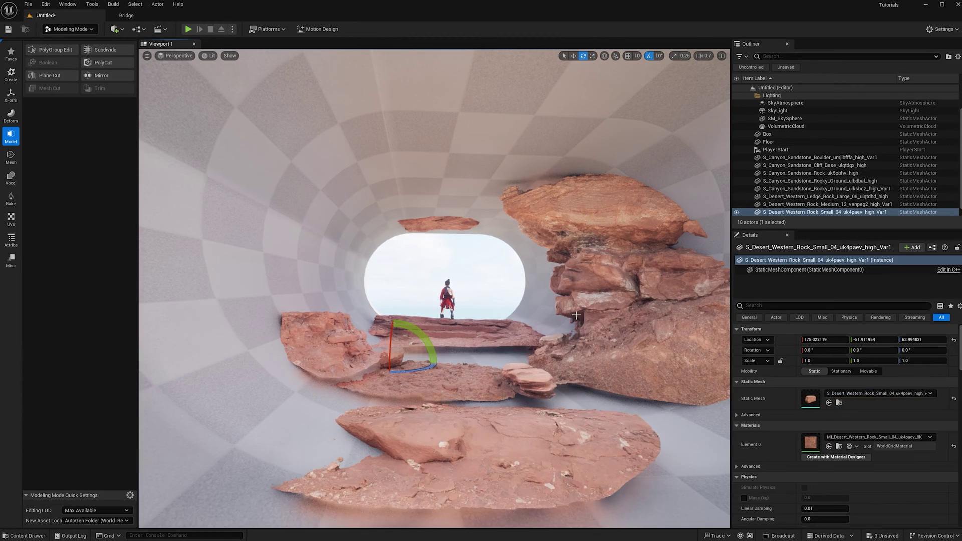
Duplicate the large sandstone rock farther along the right wall toward the far opening and rotate the copy.
click(620, 346)
key(w)
alt+drag(661, 346, 566, 325)
key(e)
drag(506, 305, 521, 311)
key(w)
Duplicate the sandstone rock onto the left side, then rotate and shift the copy to frame the tunnel's near entrance.
alt+drag(506, 322, 300, 381)
key(e)
key(w)
right_drag(350, 350, 351, 370)
key(e)
drag(368, 368, 388, 376)
key(r)
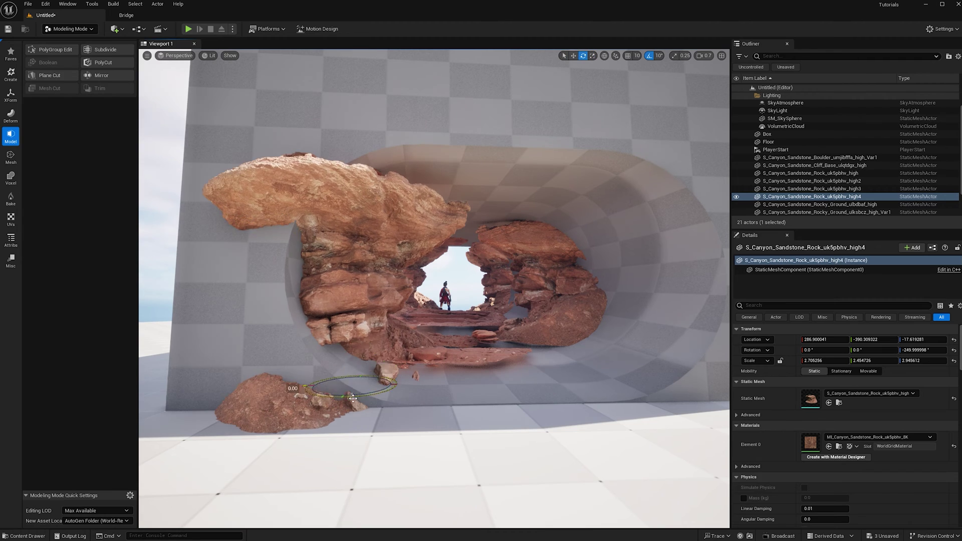
key(w)
drag(321, 373, 328, 373)
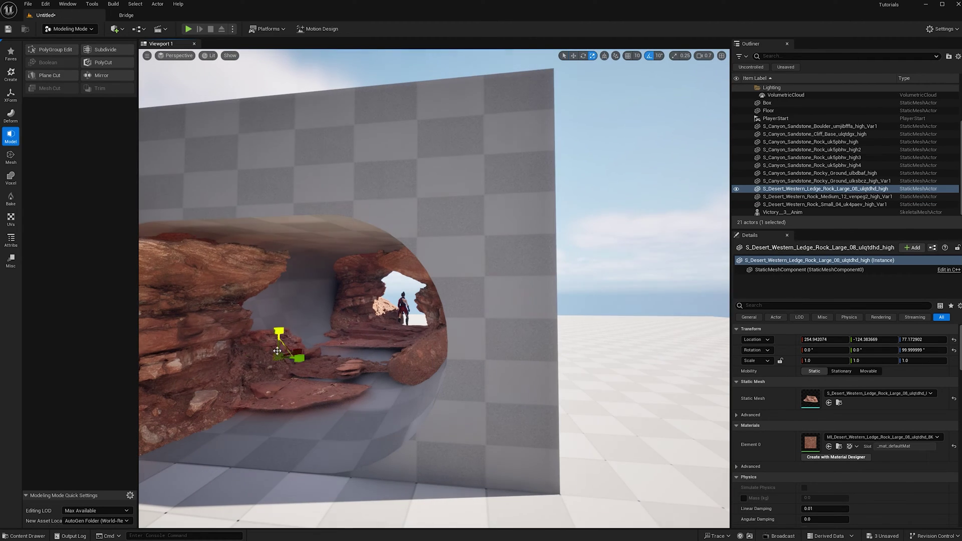
Scale the left wall's ledge rock to about 2.07, tilt it into the wall, and turn off rotation snapping.
key(e)
key(w)
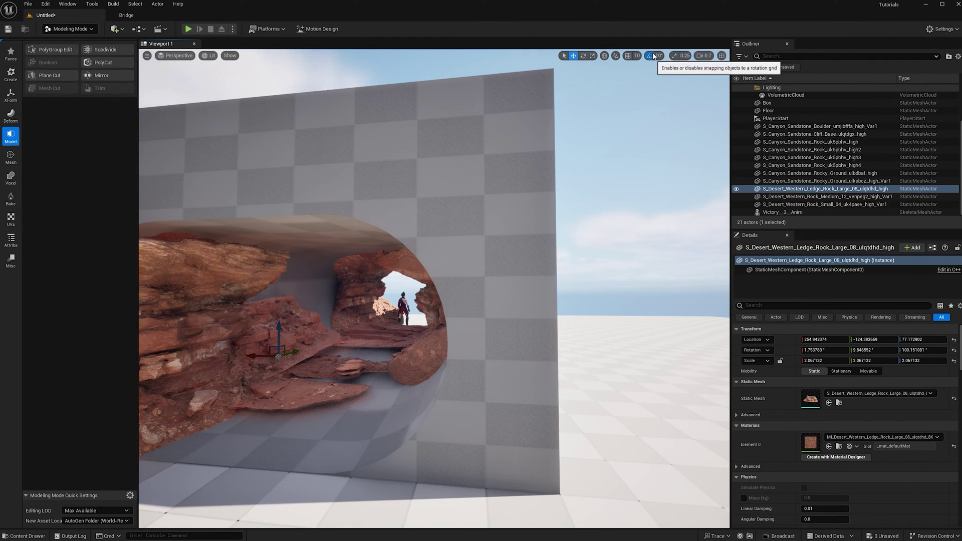
click(649, 55)
Duplicate the ledge rock higher on the left wall and rotate the copy to cover the bare surface.
key(e)
alt+drag(279, 334, 315, 301)
key(w)
drag(261, 300, 234, 299)
key(e)
drag(271, 270, 253, 302)
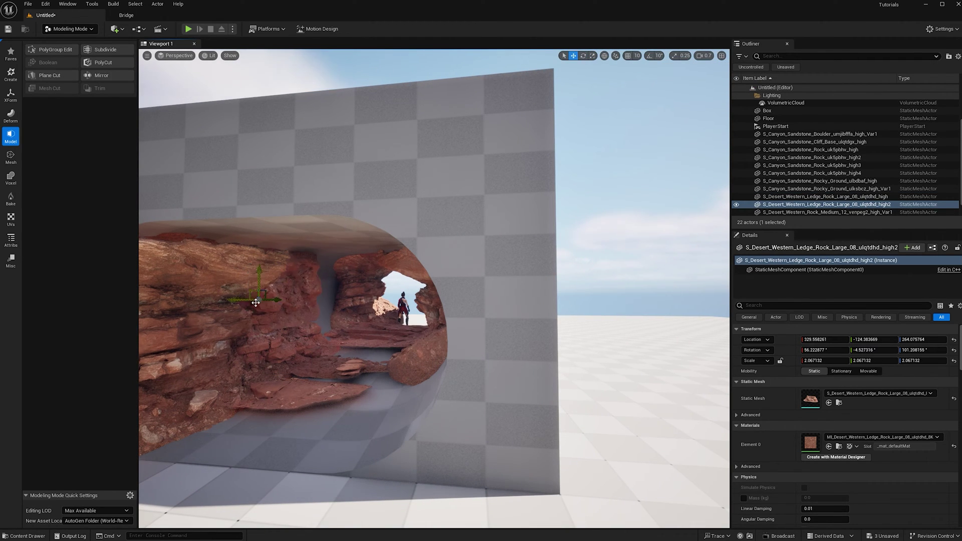
key(w)
Duplicate the far sandstone rock into the remaining left wall gap, rotate it, and stretch its height scale to about 3.76.
click(353, 296)
alt+drag(363, 345, 305, 353)
key(e)
key(r)
drag(316, 318, 323, 302)
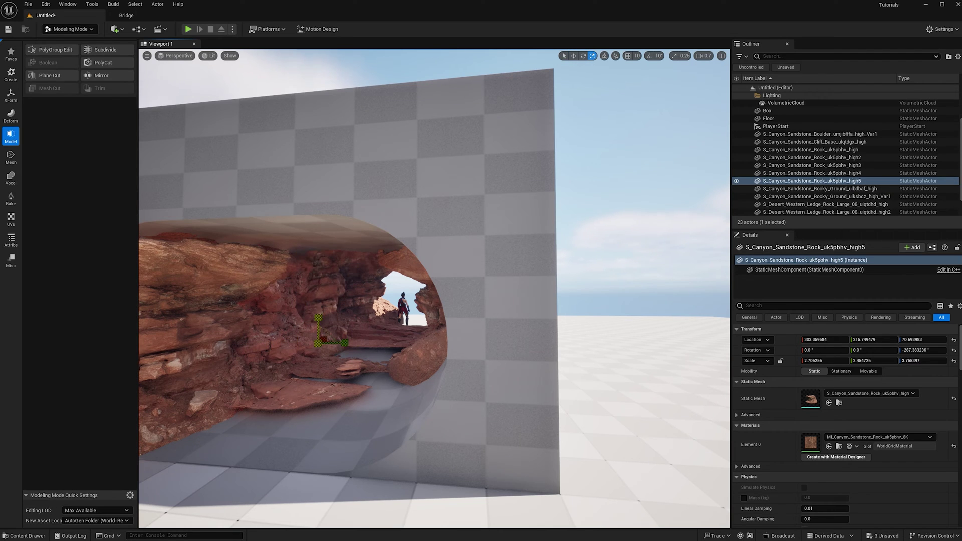
right_drag(325, 303, 328, 303)
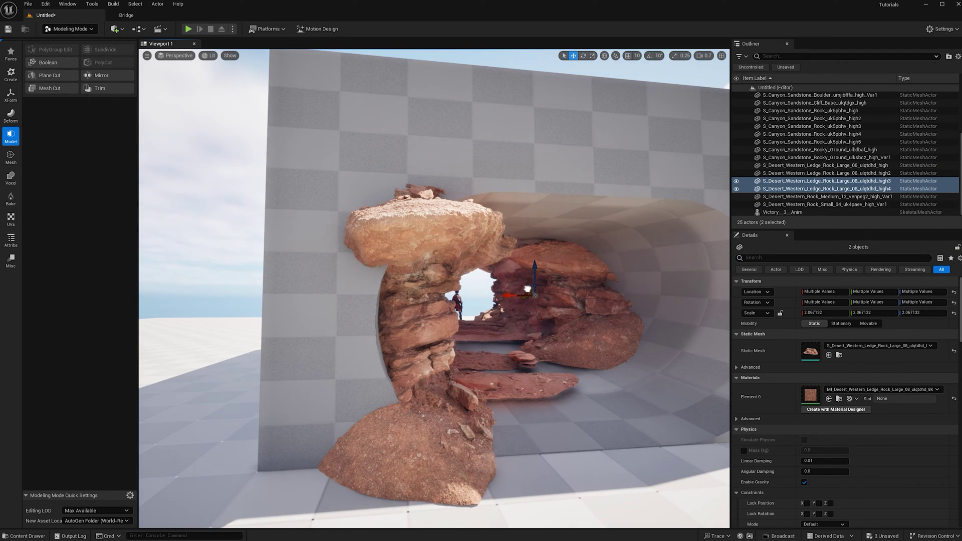
Duplicate the ledge rocks along the opposite wall, and rotate and raise the upper copy beside the near entrance.
key(ctrl+z)
key(ctrl+z)
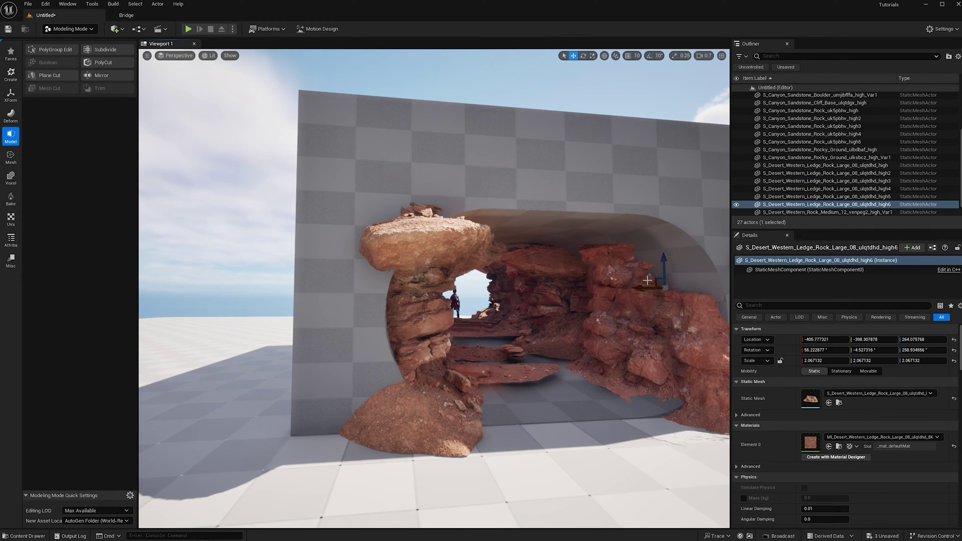
key(e)
drag(609, 268, 634, 272)
key(w)
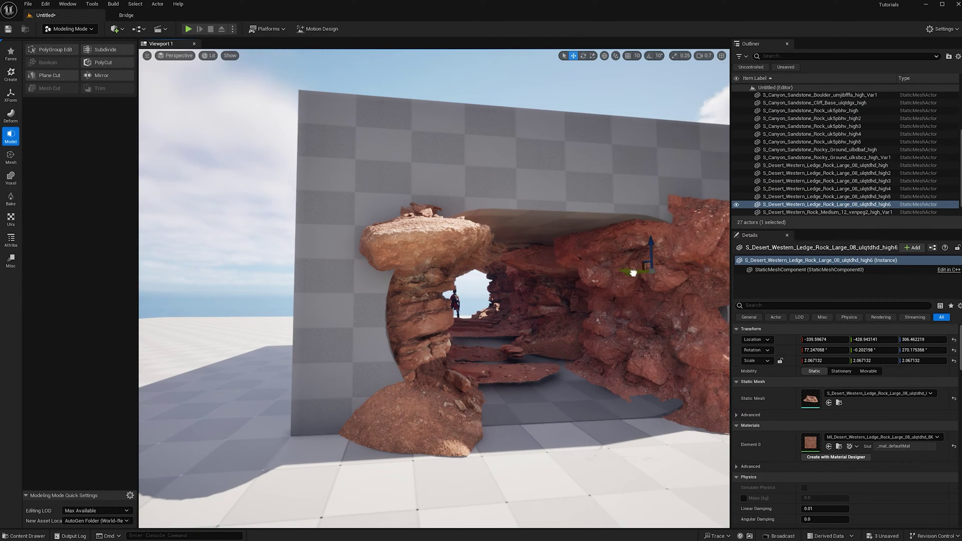
Enlarge both rocky ground meshes to cover the tunnel floor, scaling the farther one to about 6.69 and tilting it slightly.
click(557, 338)
click(556, 339)
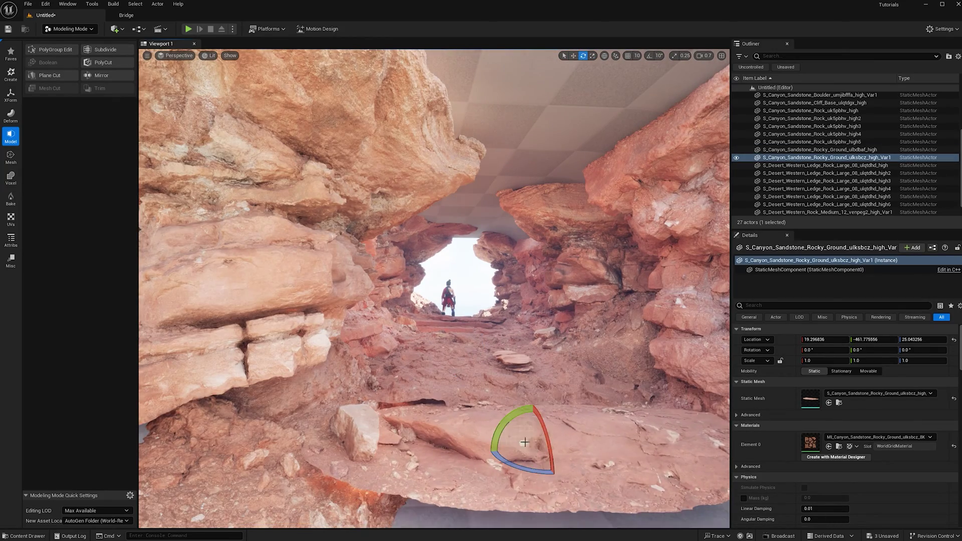
key(r)
drag(524, 441, 546, 426)
key(e)
click(513, 364)
right_drag(513, 364, 510, 364)
key(w)
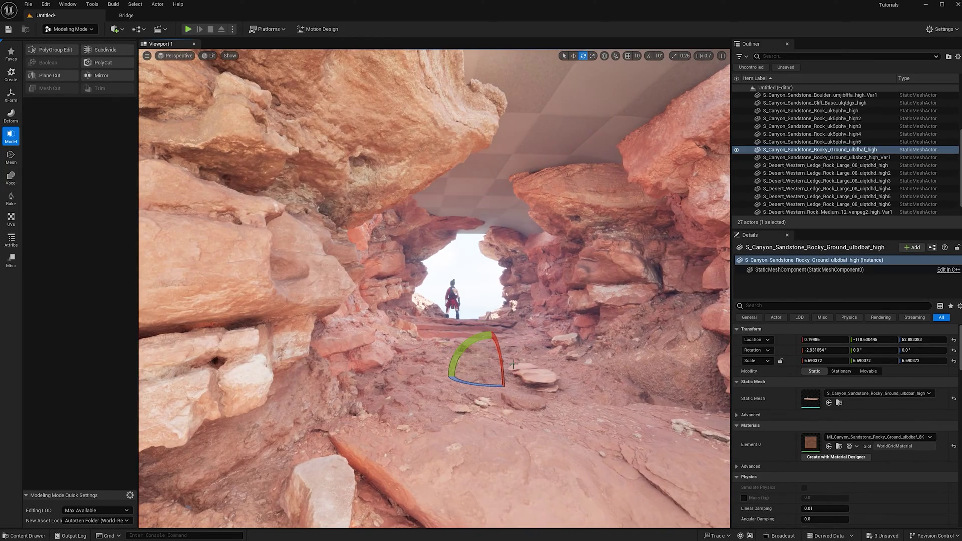
Duplicate the flat medium rock toward the left wall, rotate and resize the copy, and fine-tune the rocky ground's height.
click(525, 373)
key(w)
alt+drag(524, 381, 398, 374)
key(e)
key(w)
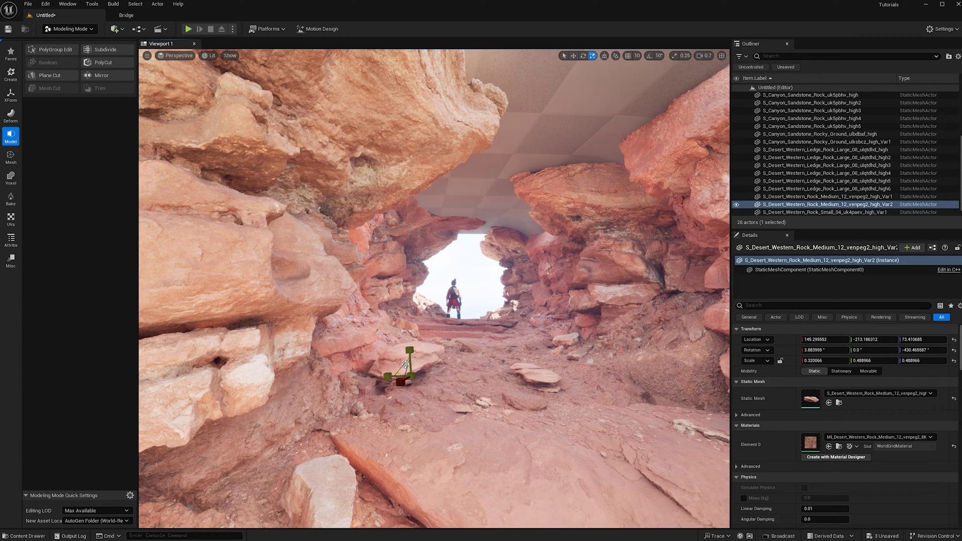
click(486, 353)
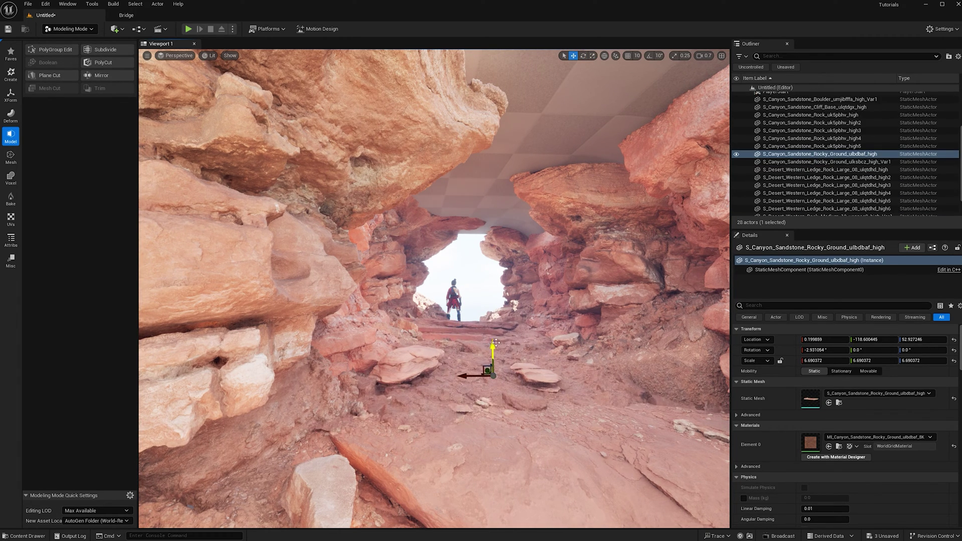
click(217, 475)
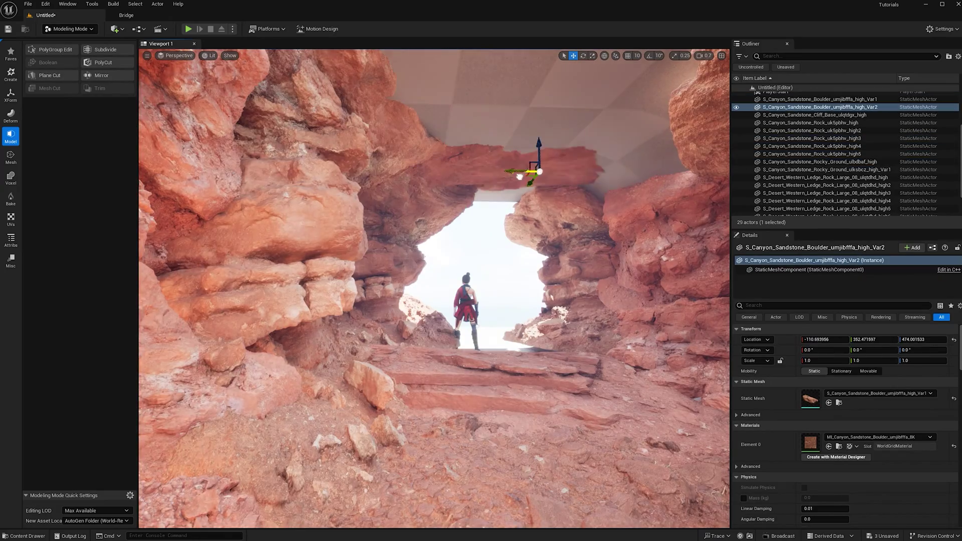
Cover the tunnel ceiling with duplicates of the Canyon_Sandstone_Boulder, moving and rotating them from the far opening toward the entrance.
drag(537, 161, 441, 161)
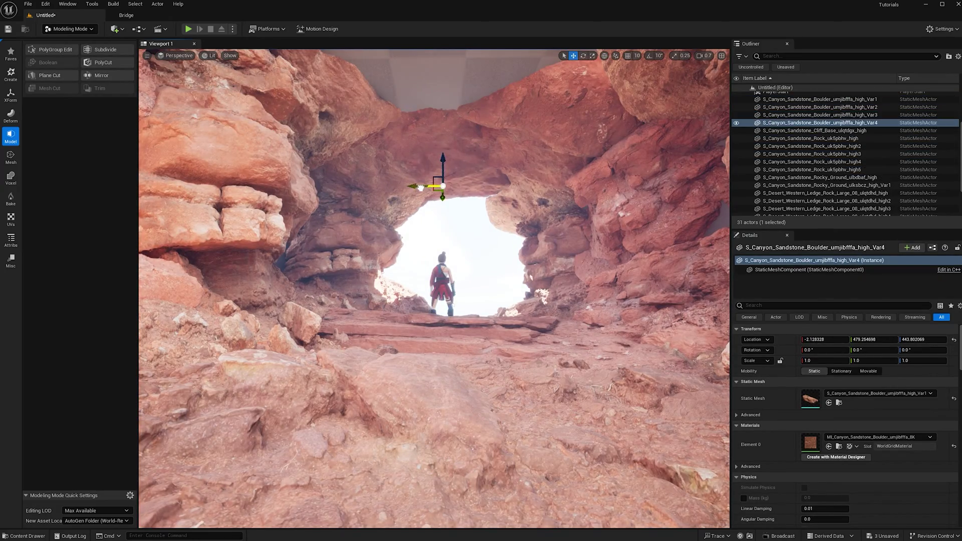
key(e)
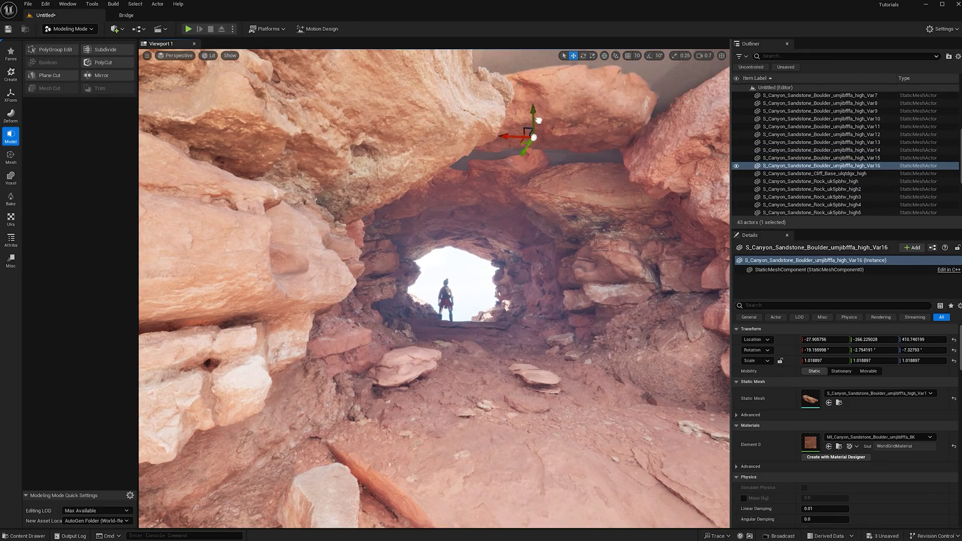
drag(538, 120, 511, 150)
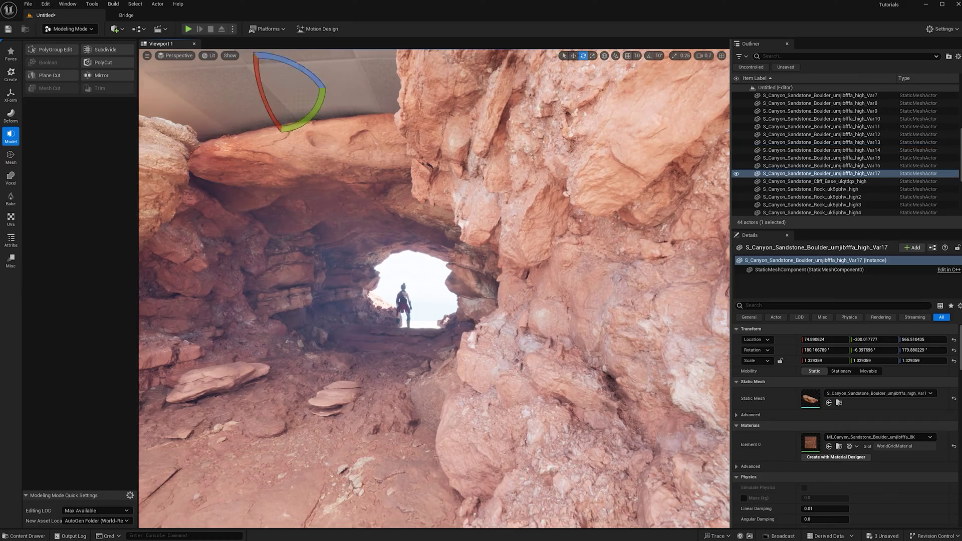
Fill the ceiling gap over the near entrance with rotated, enlarged boulder copies, and recall camera bookmark 1.
drag(255, 95, 243, 106)
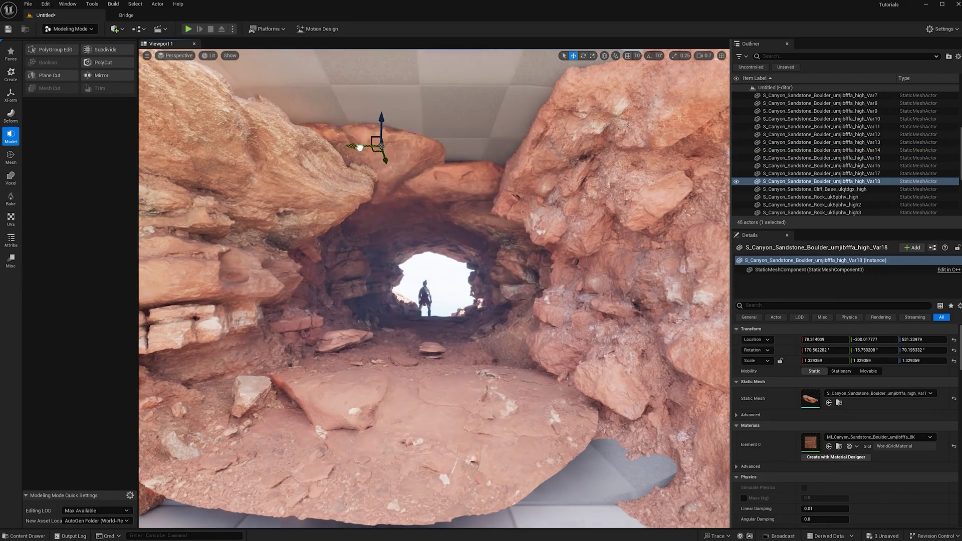
key(ctrl+z)
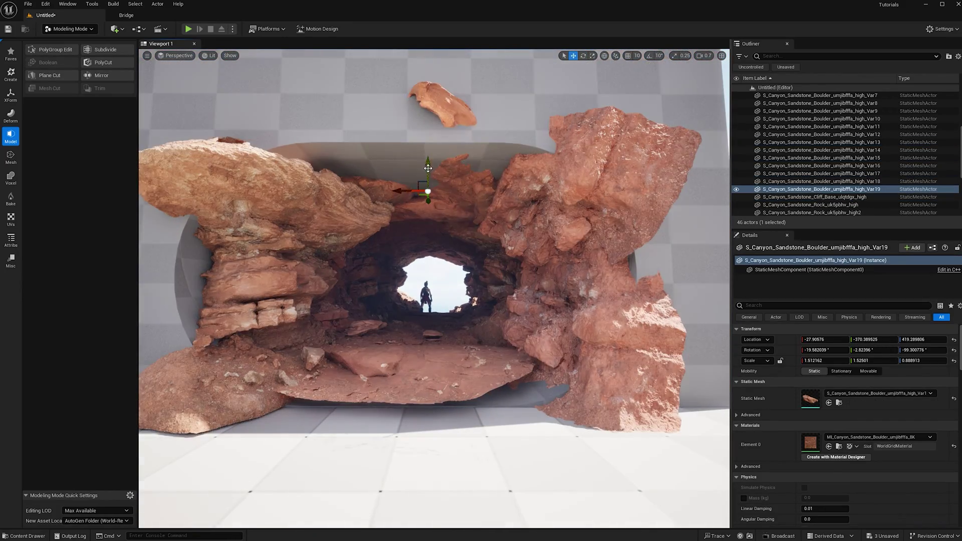
drag(429, 167, 392, 220)
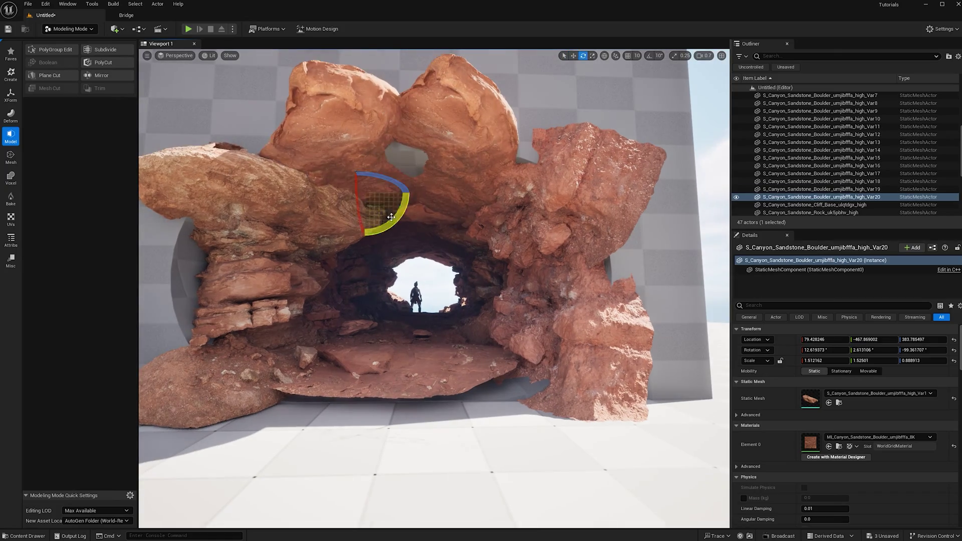
click(438, 271)
key(1)
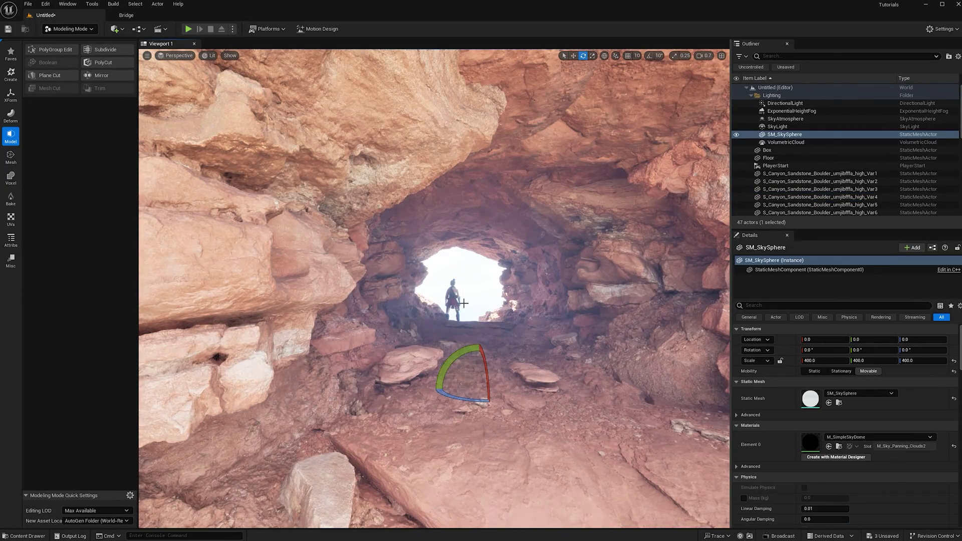
Rotate the DirectionalLight so sunlight shines through the far opening and falls across the tunnel floor.
click(790, 103)
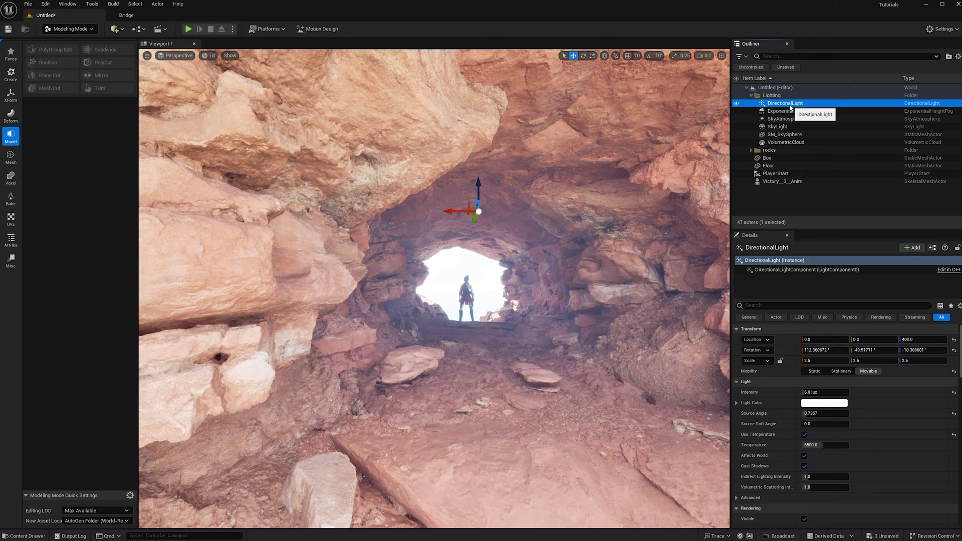
key(F2)
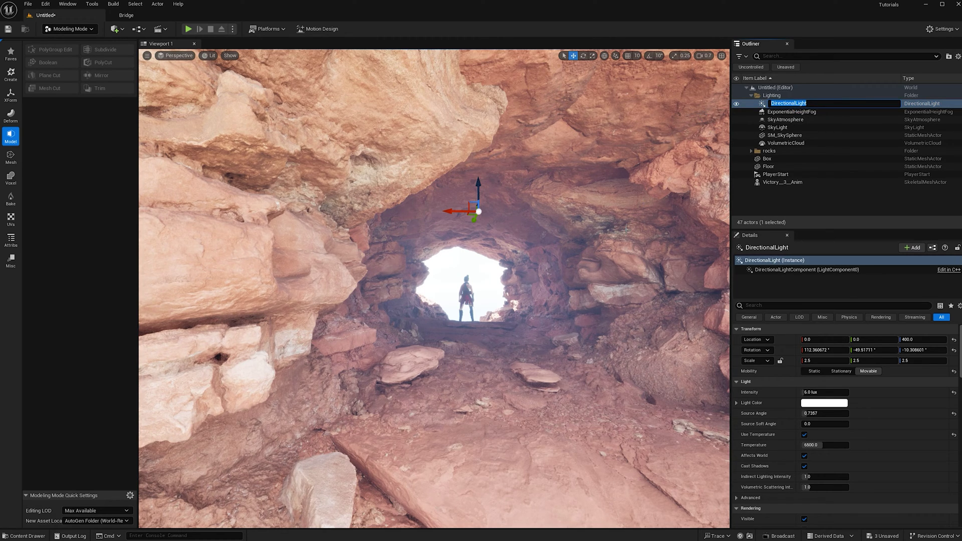
key(Return)
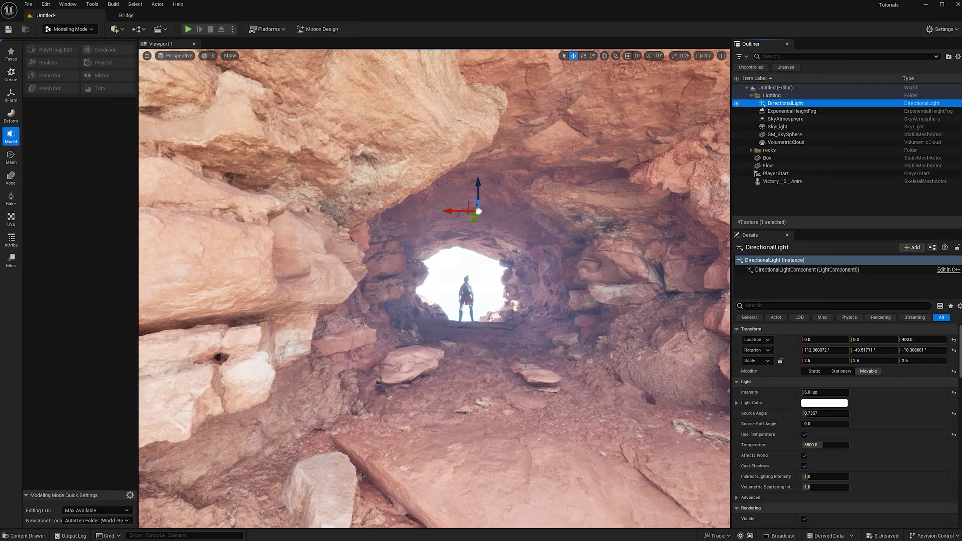
key(ctrl+l)
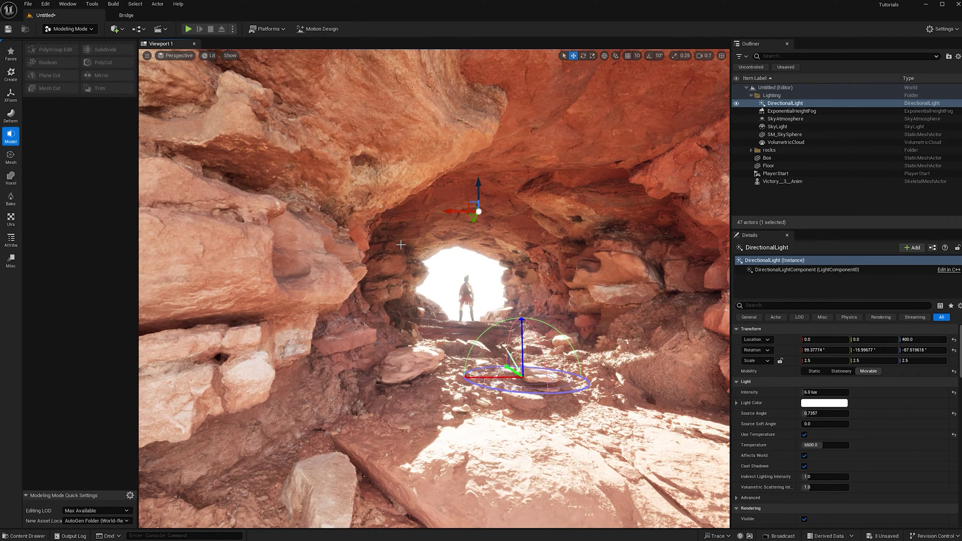
click(401, 245)
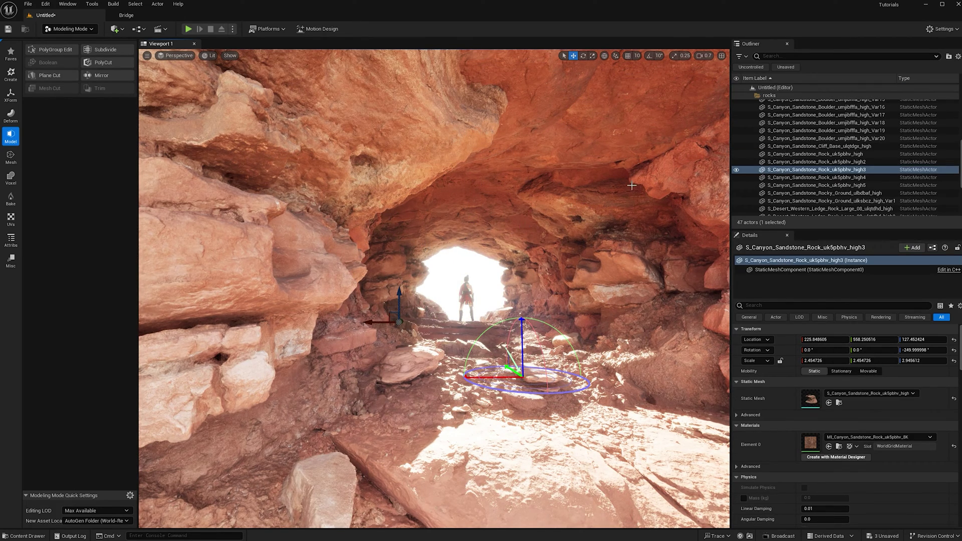
Reset the ExponentialHeightFog's density and set its volumetric fog Extinction Scale to 4.2.
scroll(824, 127, up, 5)
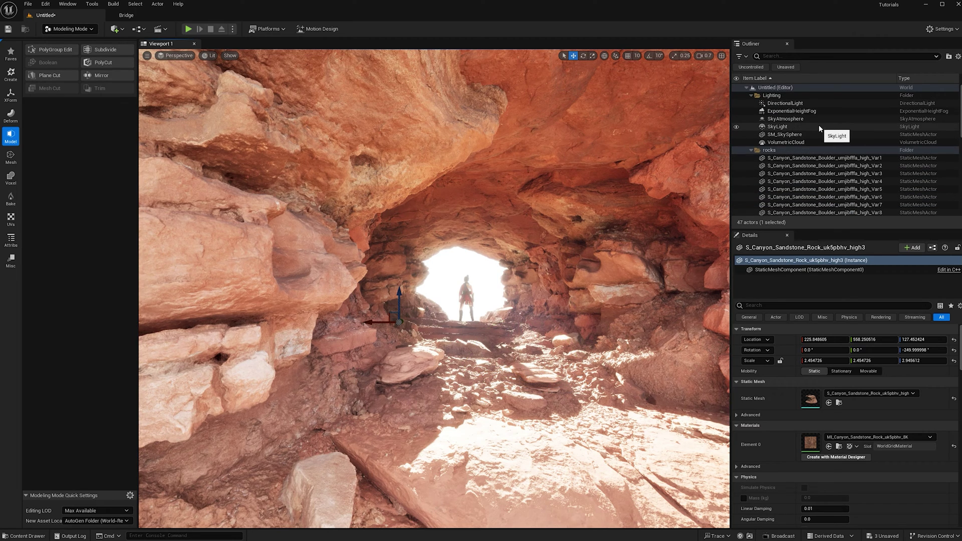
click(819, 112)
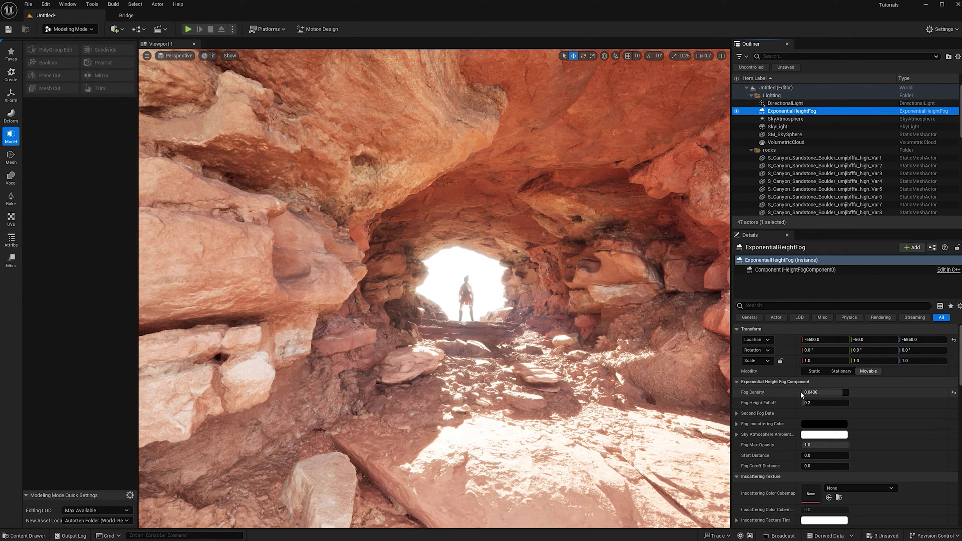
click(953, 392)
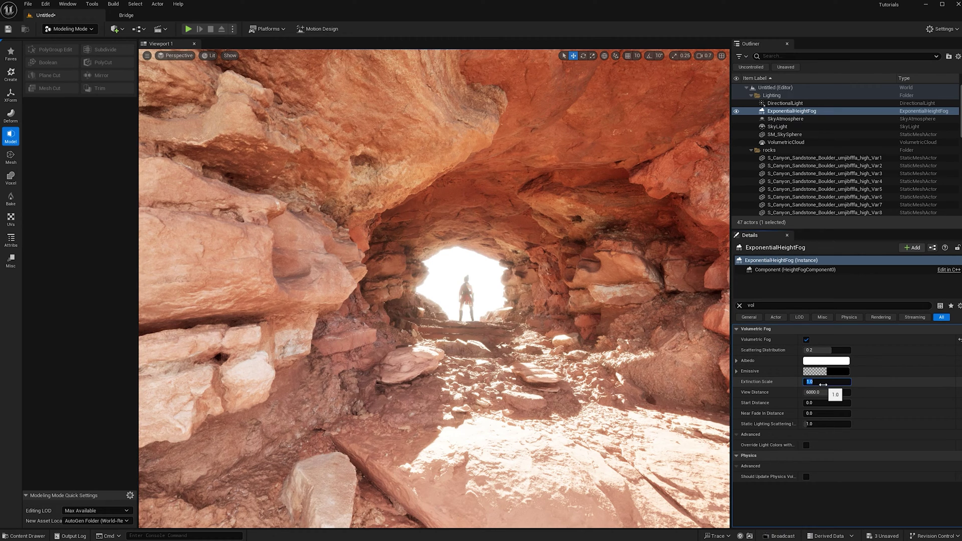
text(.2)
key(Return)
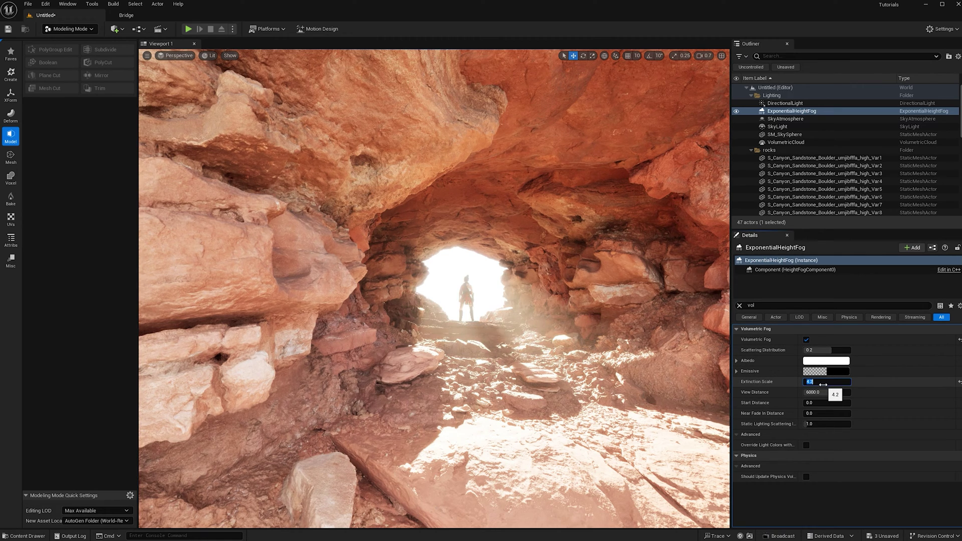
Raise the DirectionalLight's Volumetric Scattering Intensity to about 2.014, and clear the property filter.
click(803, 105)
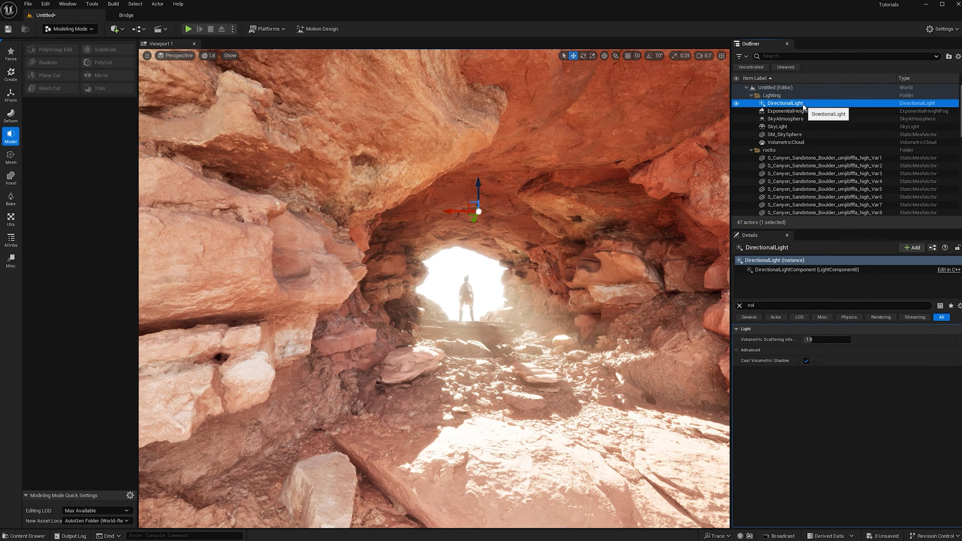
drag(822, 339, 839, 339)
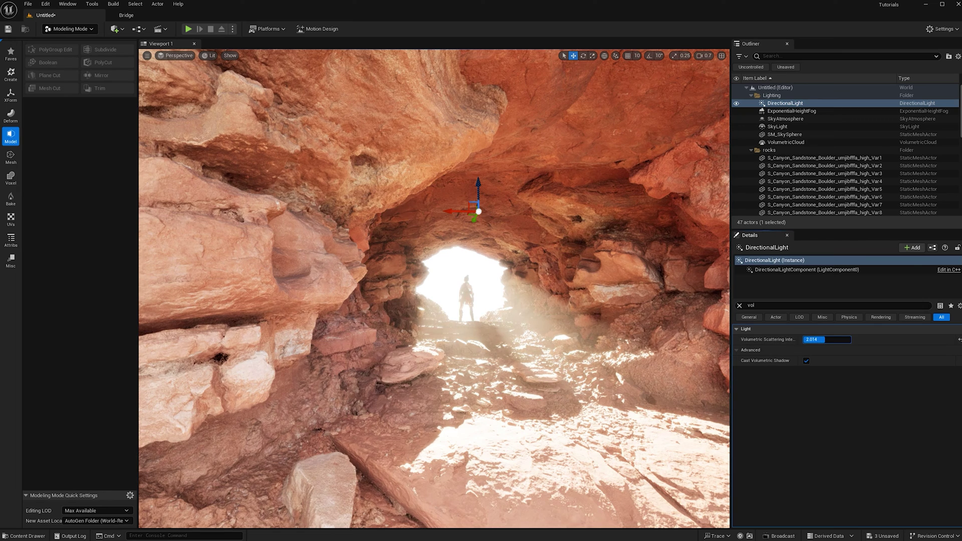
click(738, 306)
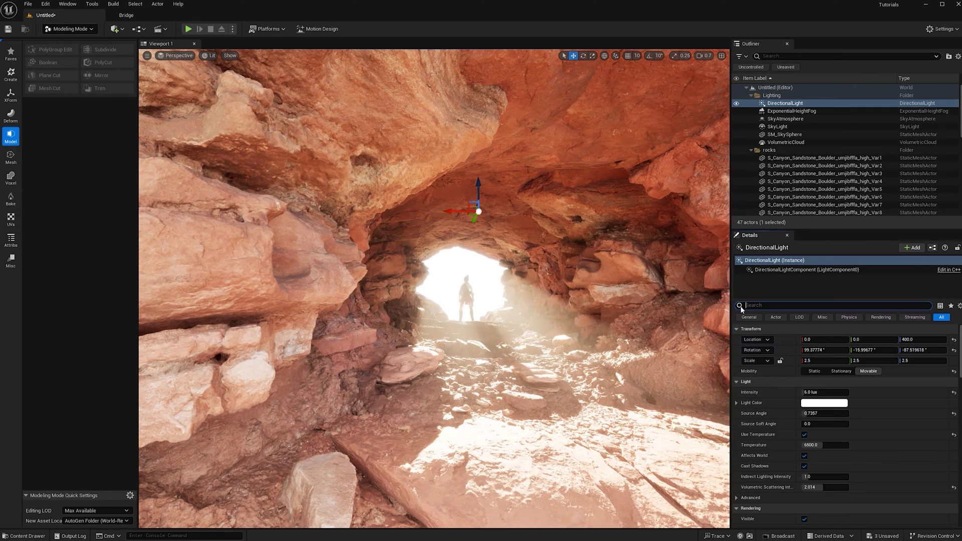
Enable Light Shaft Bloom on the DirectionalLight and set its intensity to 0.5 lux.
scroll(864, 450, down, 5)
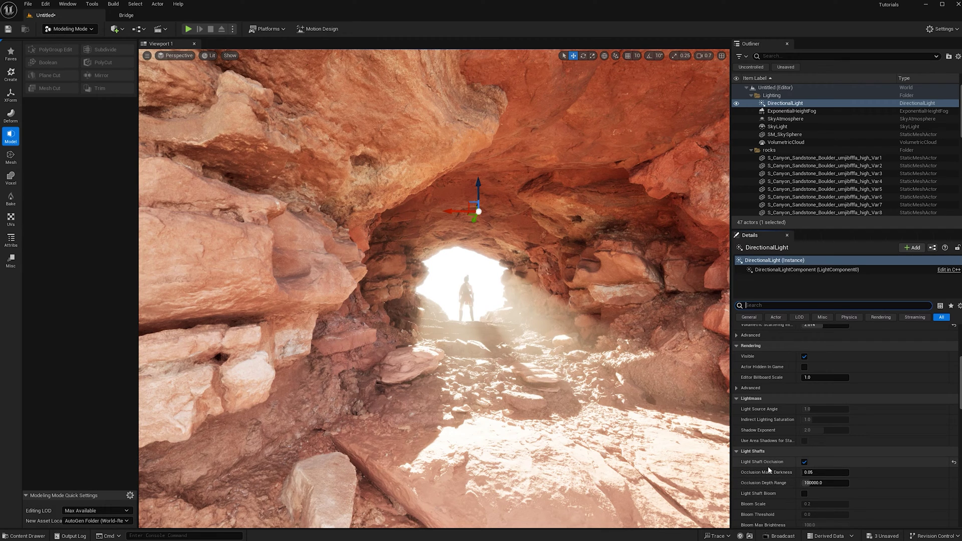
click(804, 495)
scroll(804, 493, down, 3)
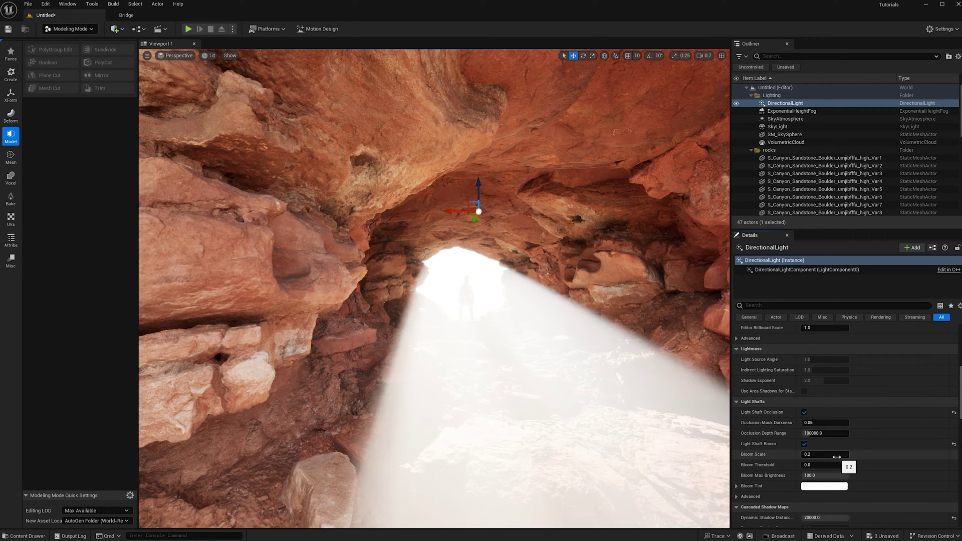
scroll(867, 450, up, 10)
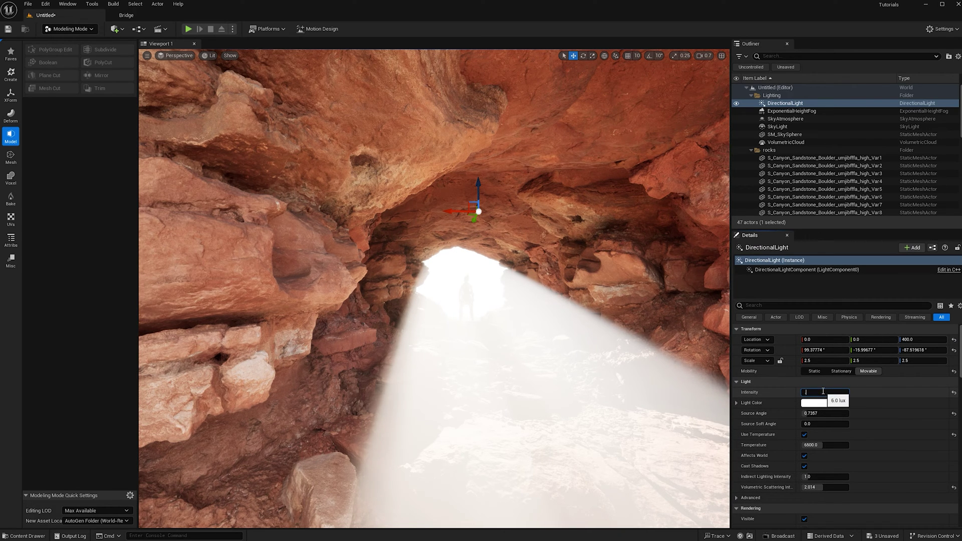
text(0.5)
key(Return)
Set the DirectionalLight's Bloom Max Brightness to 0.5, Bloom Scale to 0.25 and Occlusion Mask Darkness to 0.65.
scroll(879, 398, down, 10)
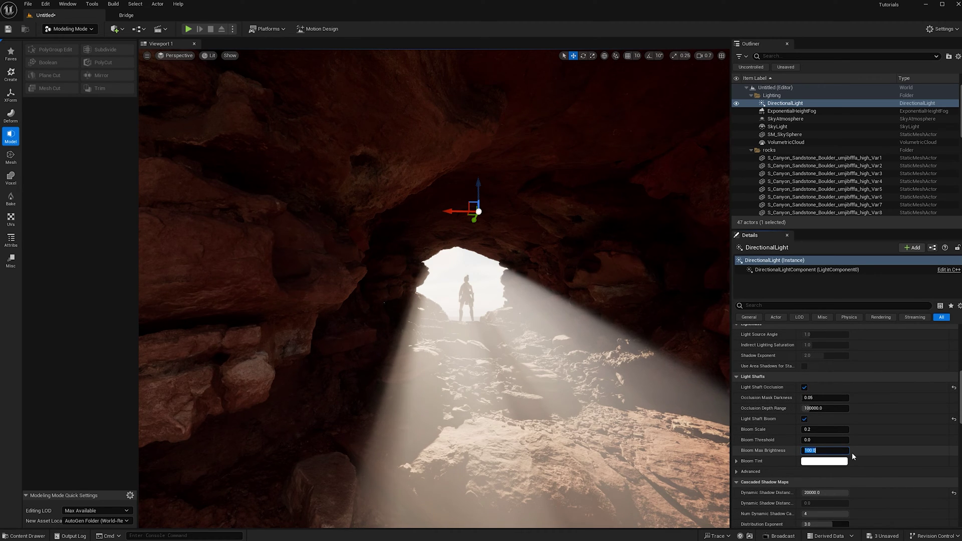
text(.5)
key(Return)
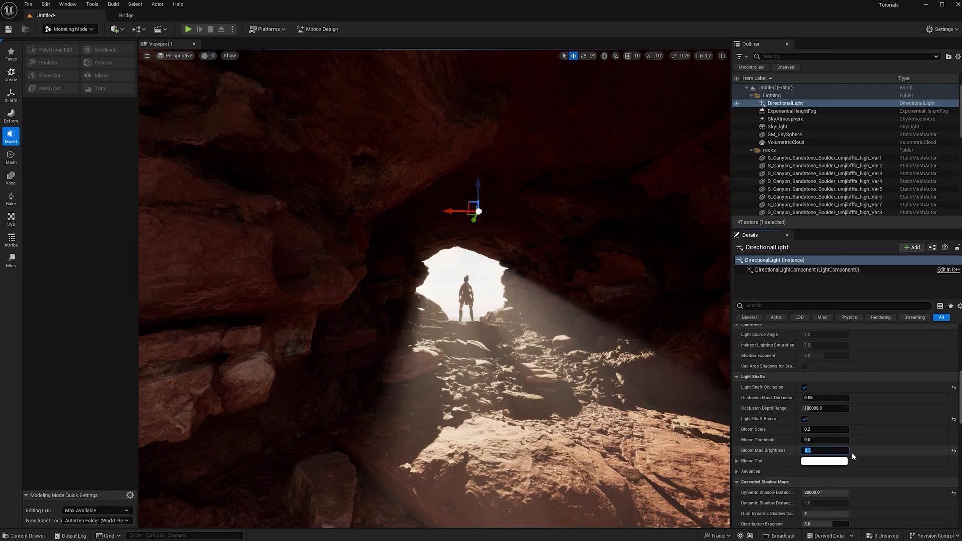
click(841, 429)
text(.25)
key(Return)
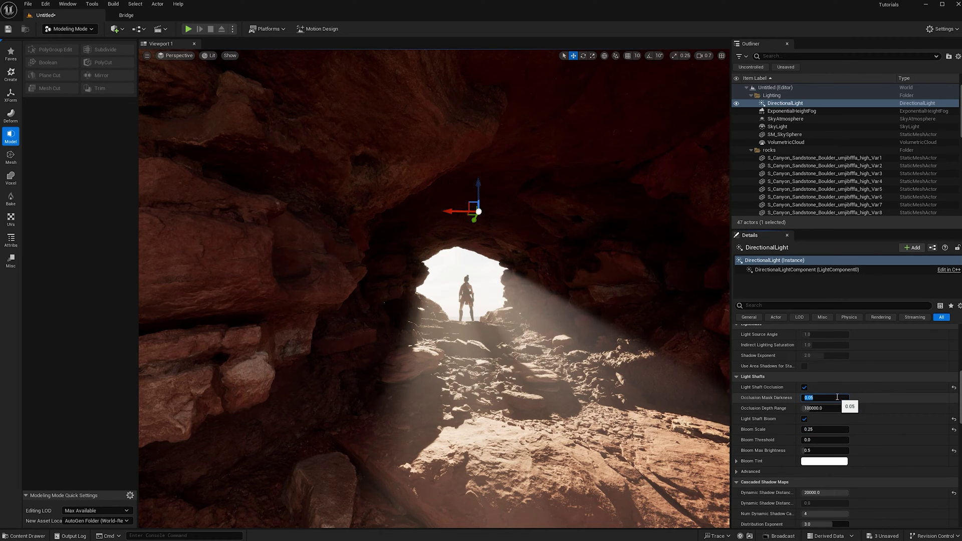
click(836, 397)
text(.65)
key(Return)
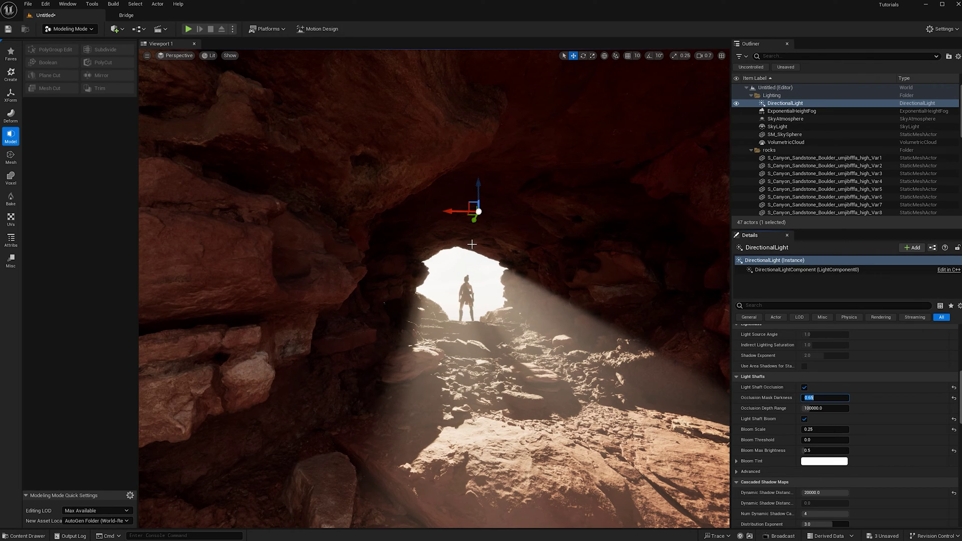
Rotate the sun to a lower angle for warm light beams through the far opening, and collapse the rocks folder.
key(ctrl+l)
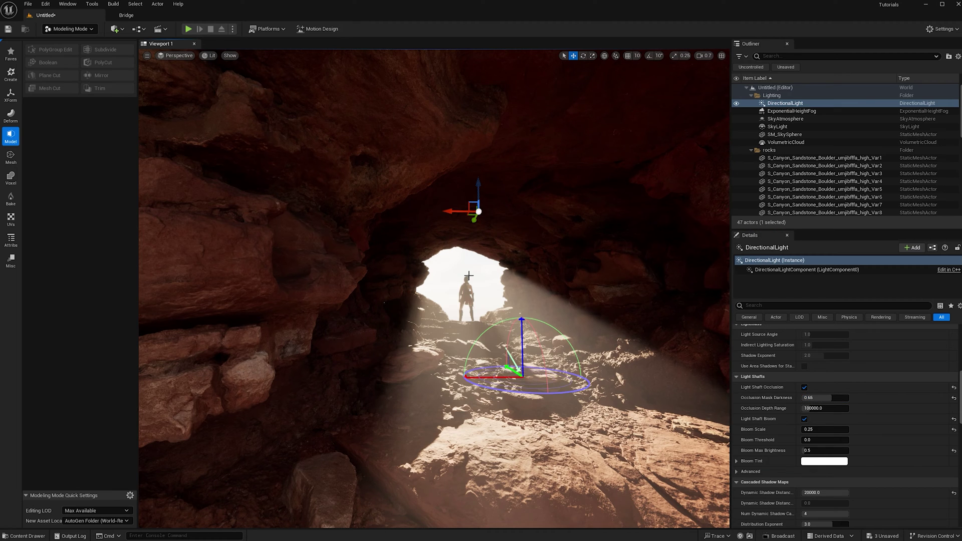
key(ctrl+l)
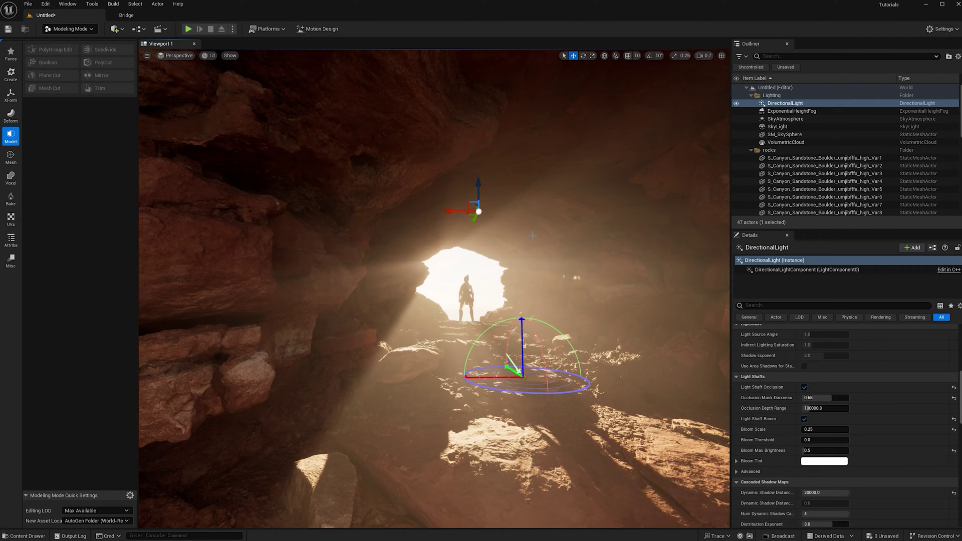
click(539, 233)
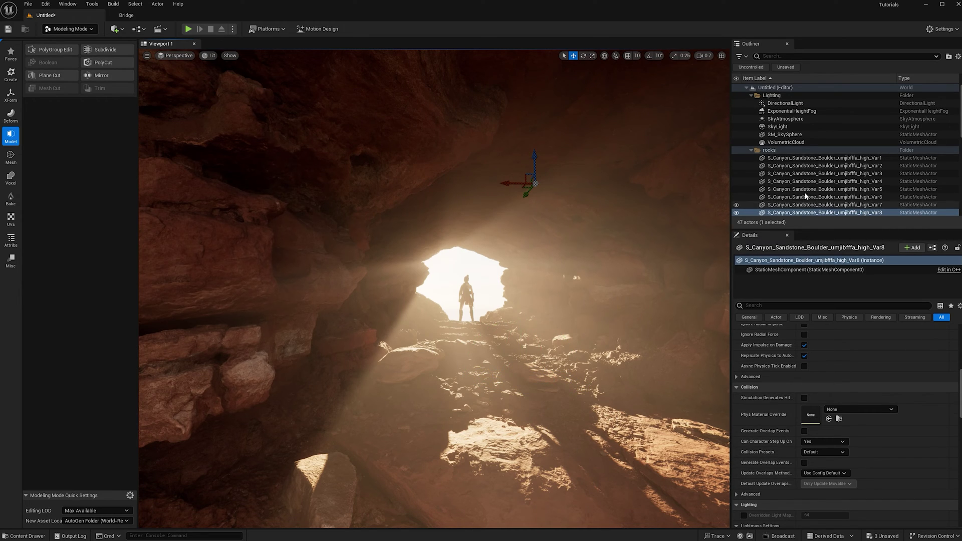
click(751, 150)
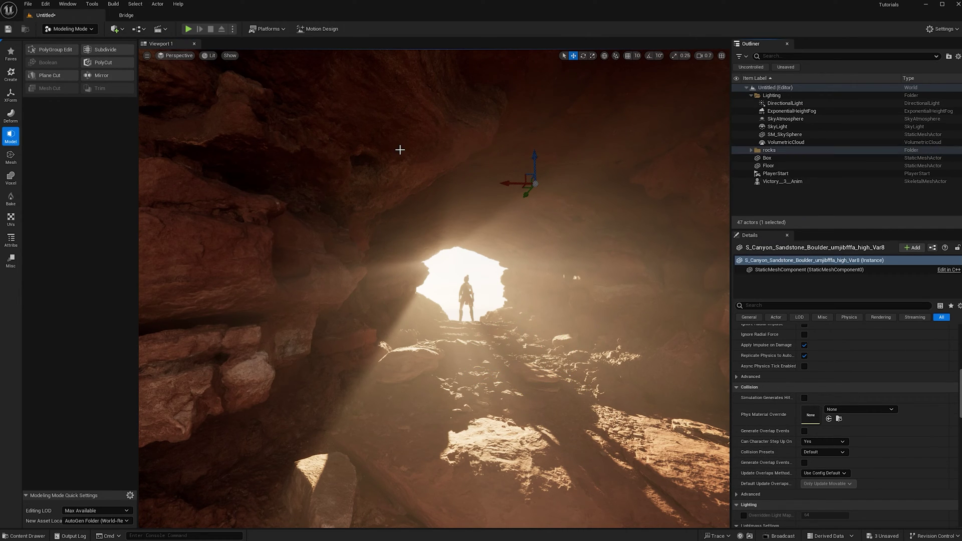
Add a Spot Light, hide the DirectionalLight, and move the Spot Light into the Lighting folder.
click(113, 29)
mouse_move(145, 112)
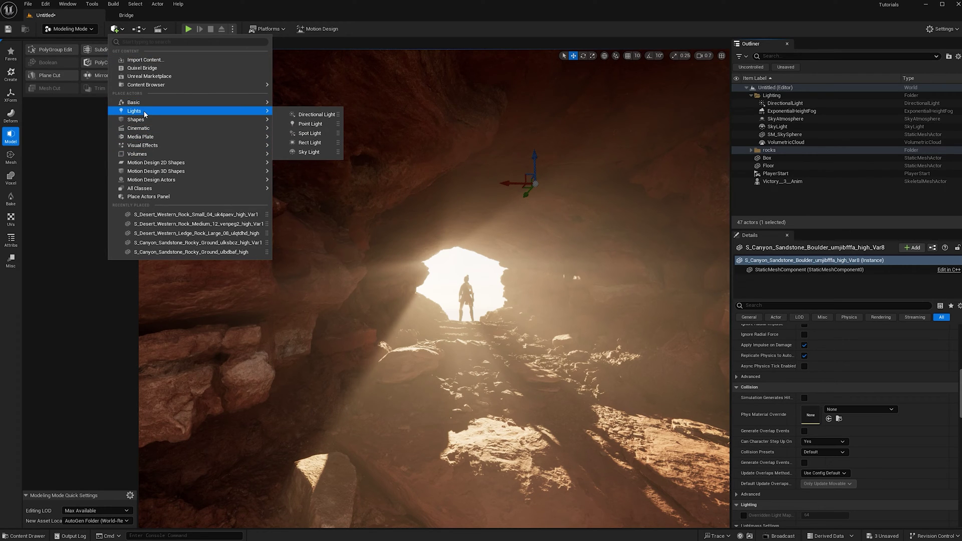
click(306, 134)
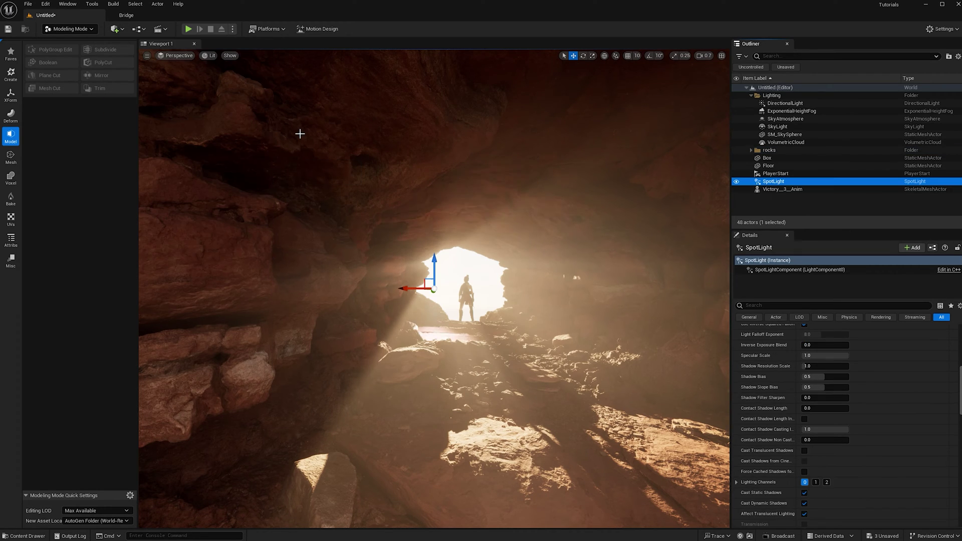
click(736, 103)
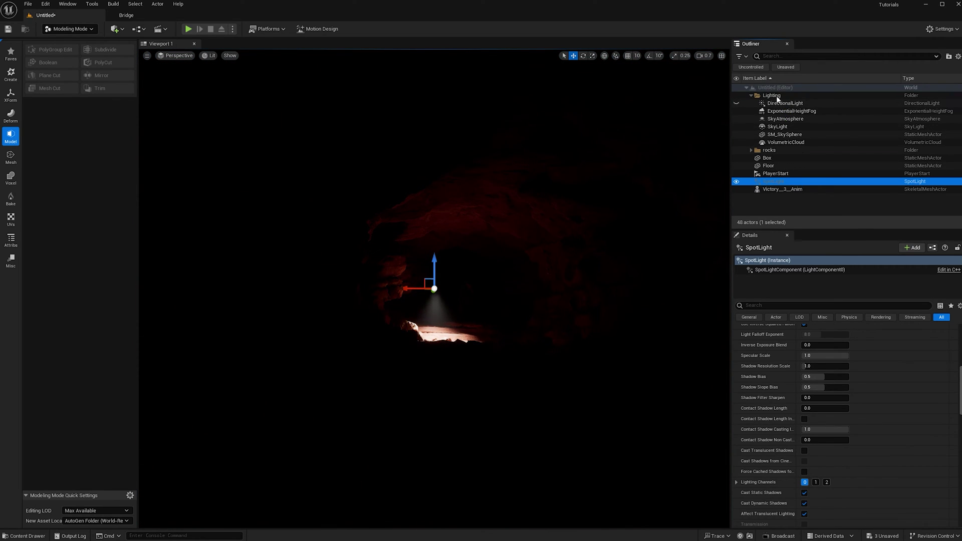
drag(777, 98, 777, 98)
Rotate the Spot Light to aim into the tunnel and move it outside the far opening, to about 97, 2411, 949.
key(e)
drag(433, 299, 436, 303)
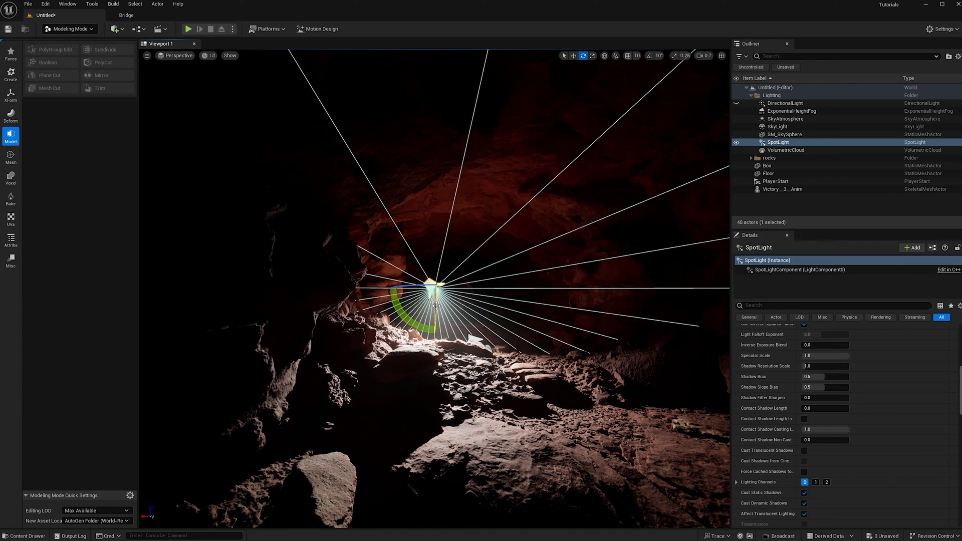
drag(436, 305, 406, 330)
key(w)
drag(570, 310, 404, 228)
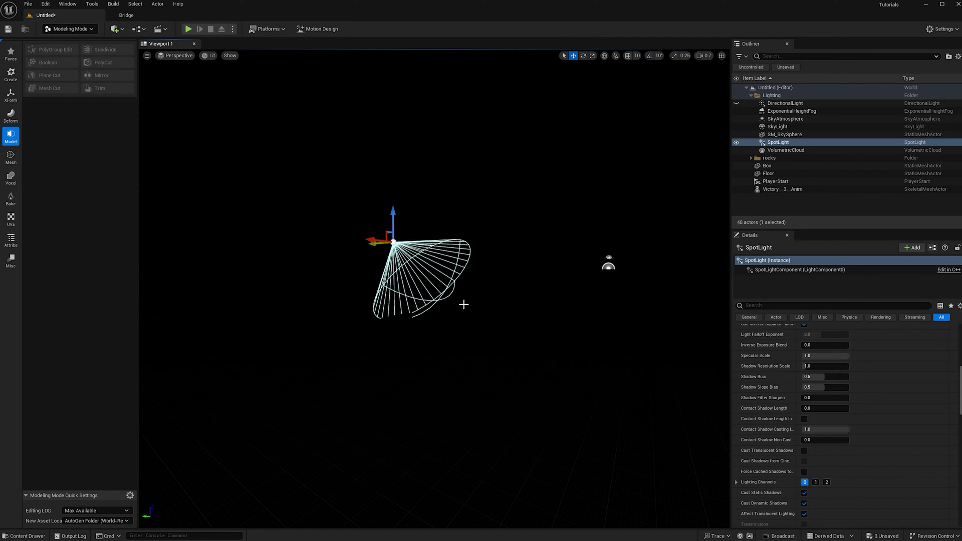
Set the Spot Light's Attenuation Radius to 16384, tilt it to about -27°, and recall camera bookmark 1.
scroll(944, 399, up, 10)
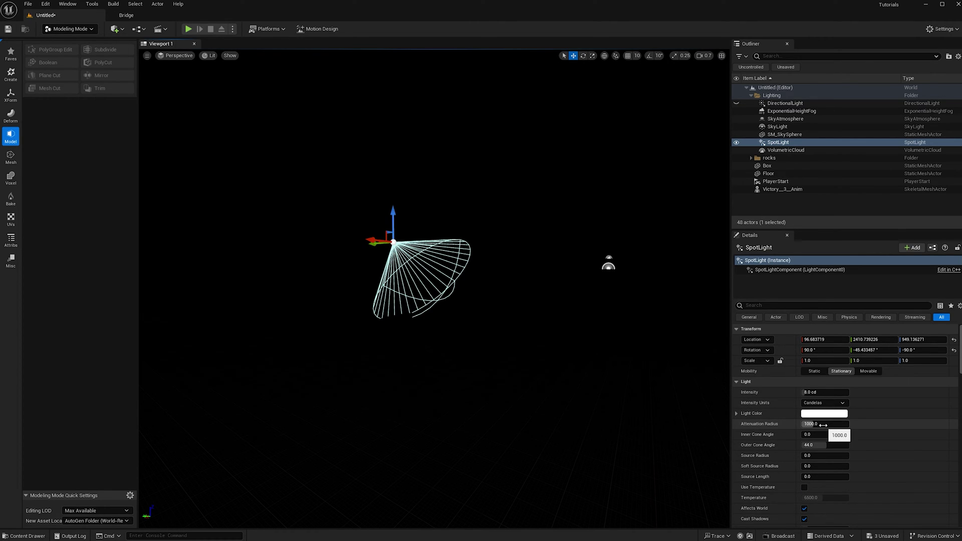
drag(822, 423, 881, 424)
key(e)
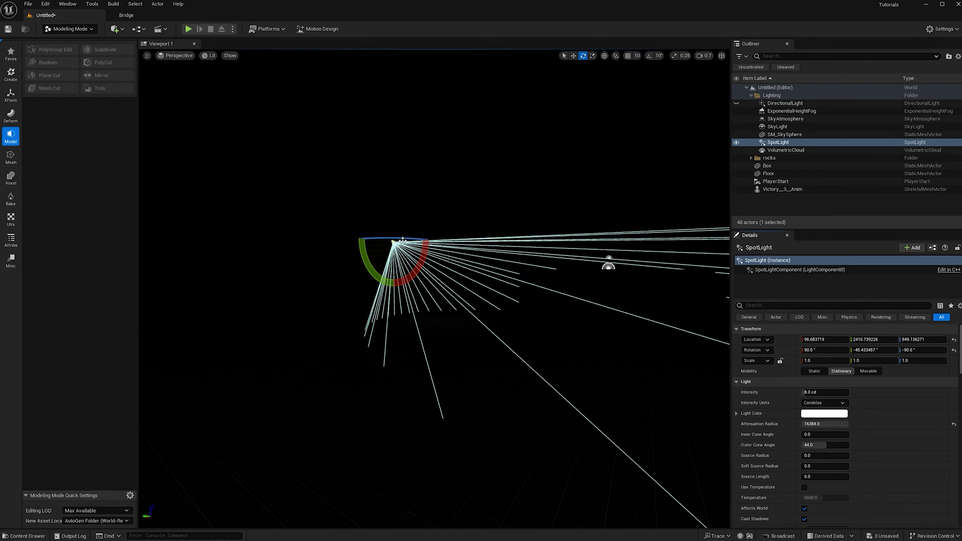
drag(421, 259, 429, 228)
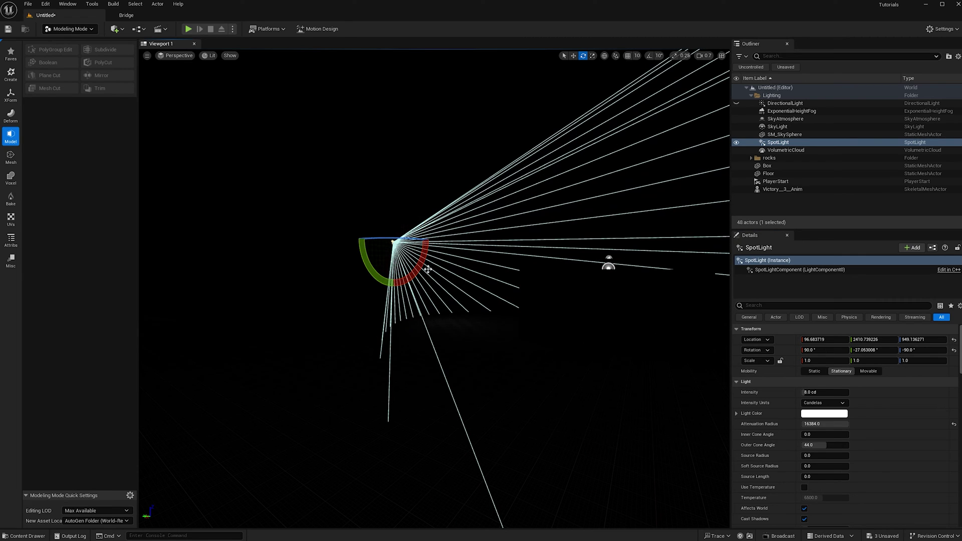
alt+drag(510, 407, 390, 406)
key(1)
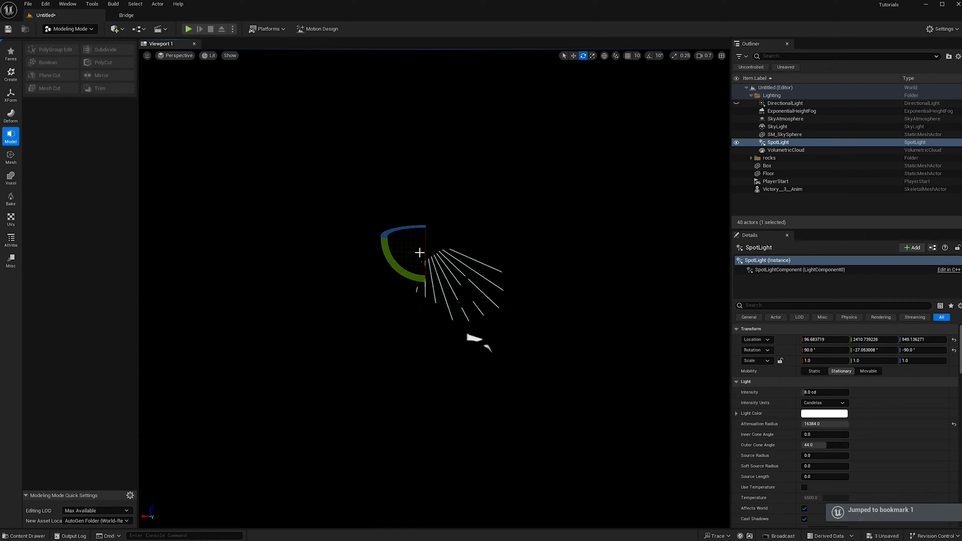
Set the Spot Light's intensity to 160 cd and move it behind and above the character in the far opening.
click(821, 393)
text(160)
key(Return)
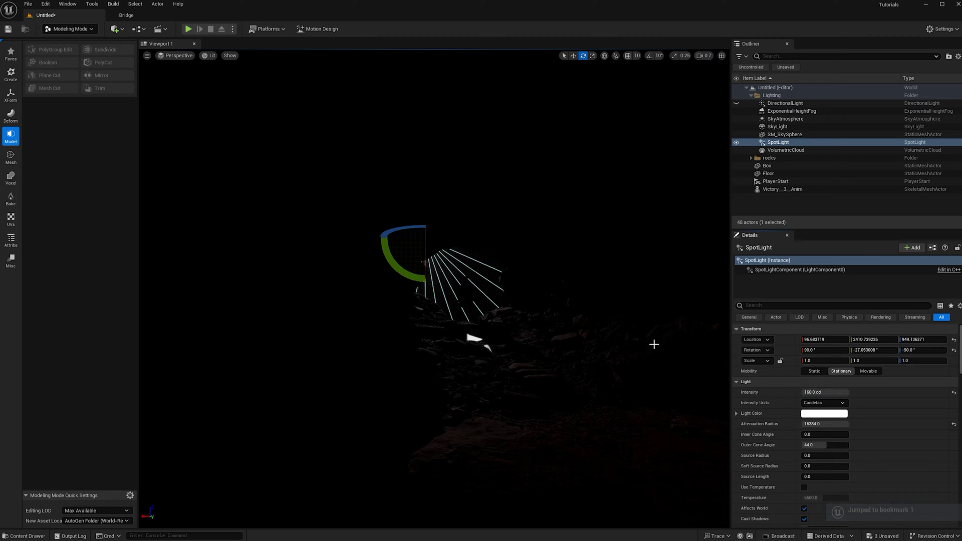
key(w)
drag(417, 232, 455, 250)
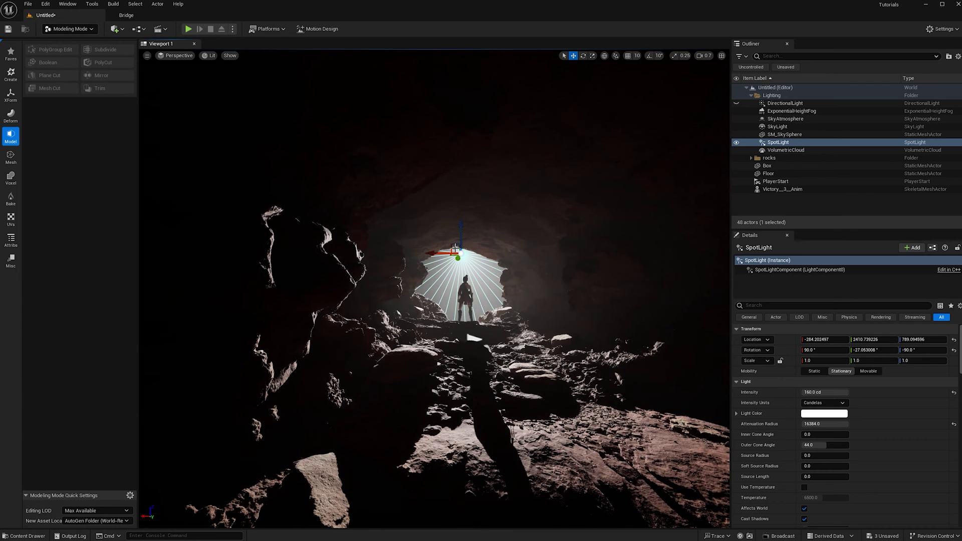
Increase the Spot Light's intensity to 250 cd.
click(828, 393)
text(250)
key(Return)
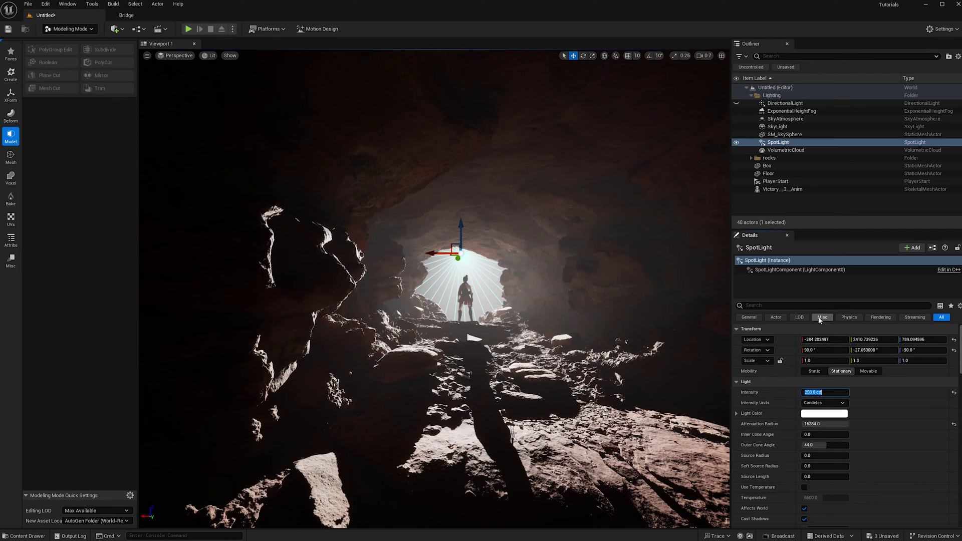
Enable Cast Volumetric Shadow on the Spot Light and set its Volumetric Scattering Intensity to 4.
click(809, 306)
text(vol)
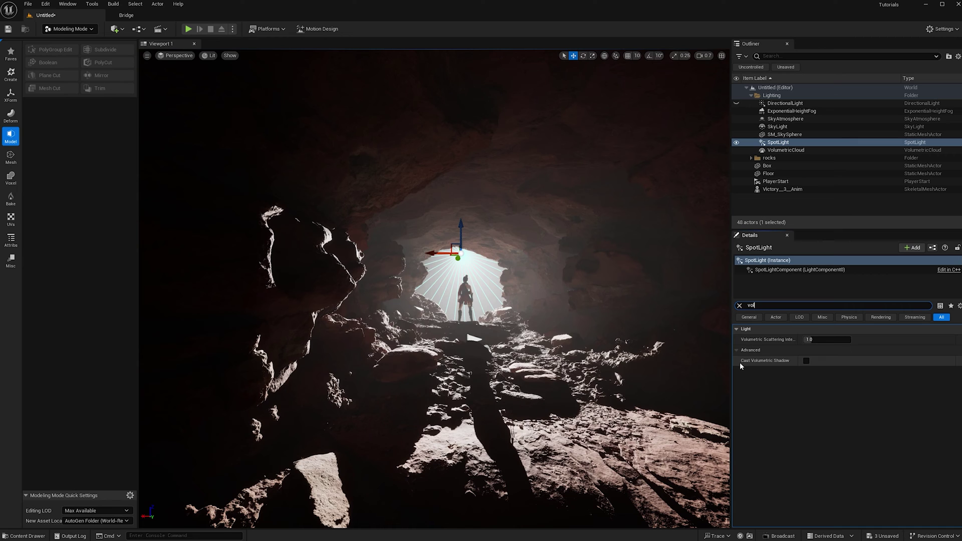
click(806, 361)
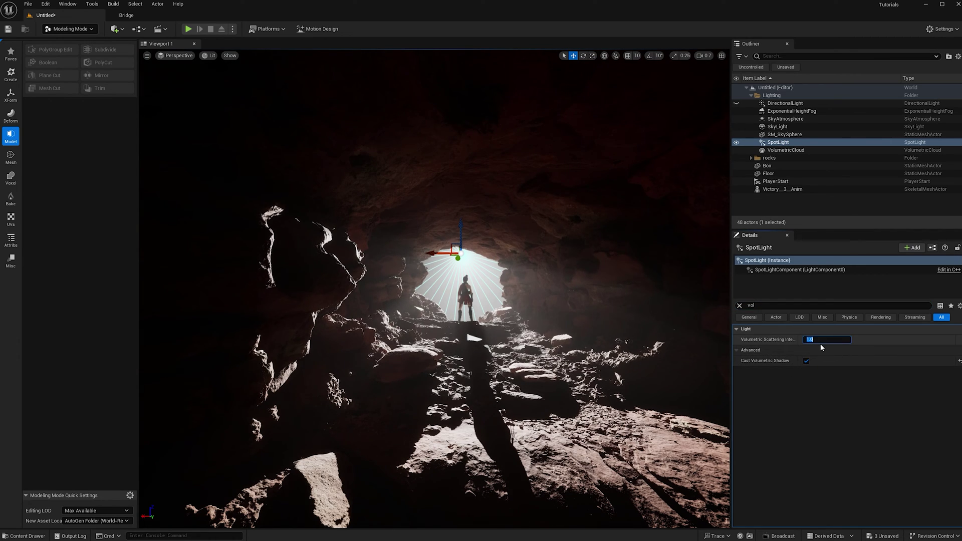
click(810, 340)
text(4)
key(Return)
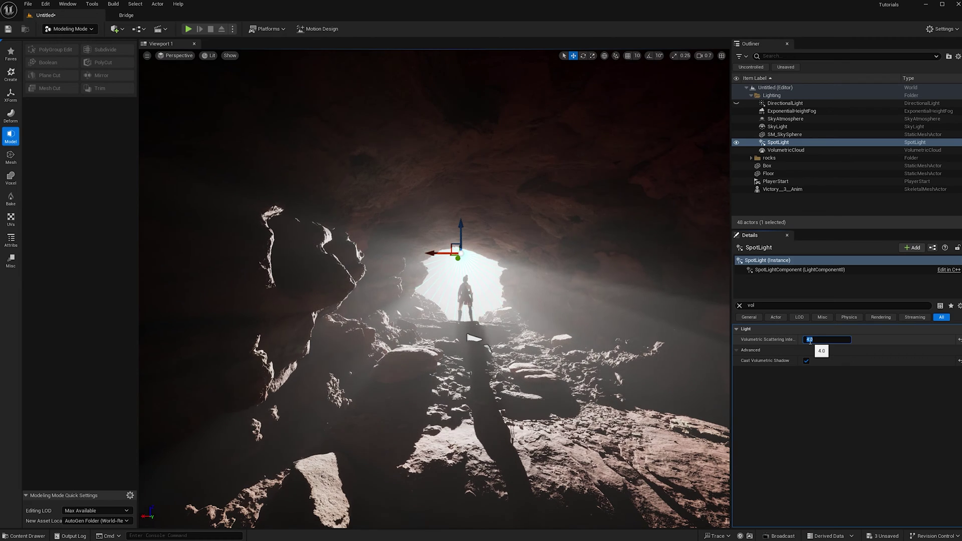
click(739, 305)
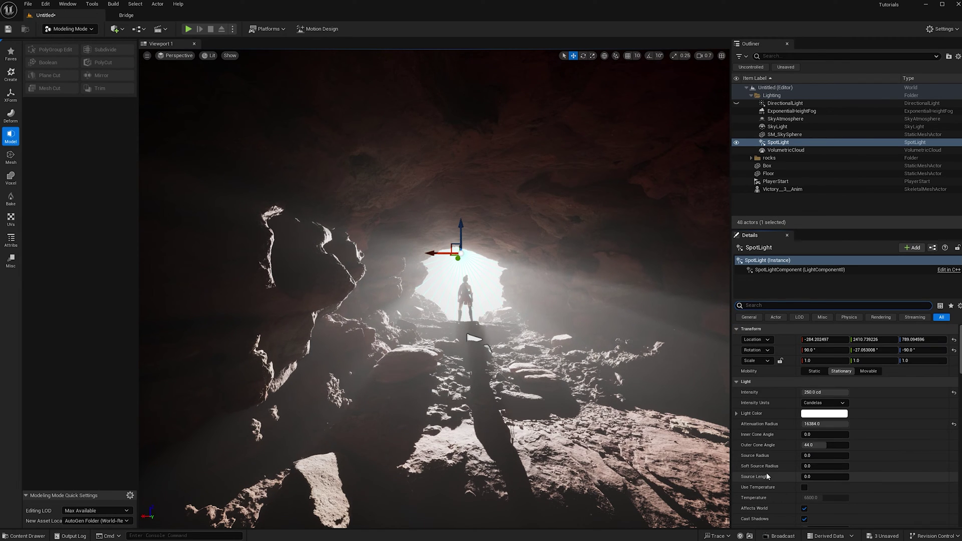
Enable Use Temperature on the Spot Light and set its Temperature to 3500.
click(804, 487)
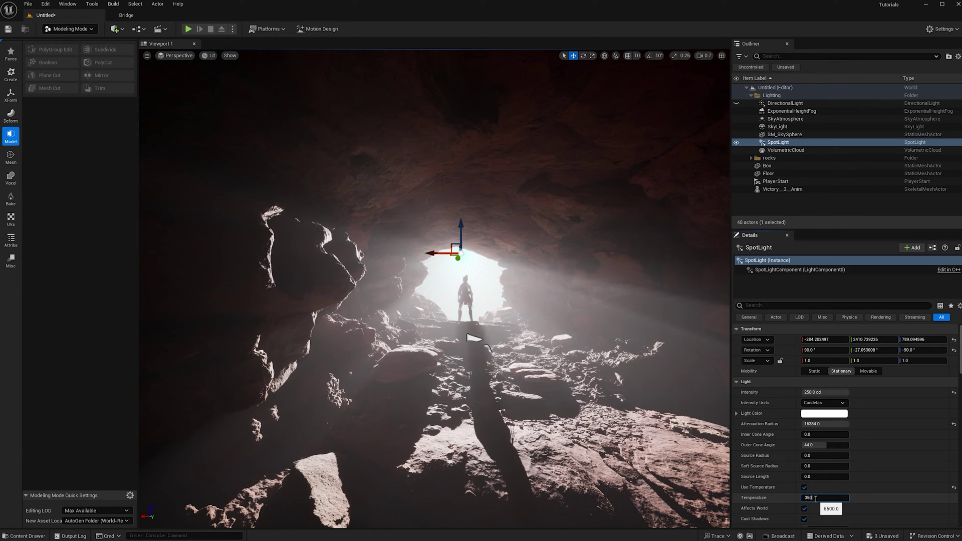
click(557, 237)
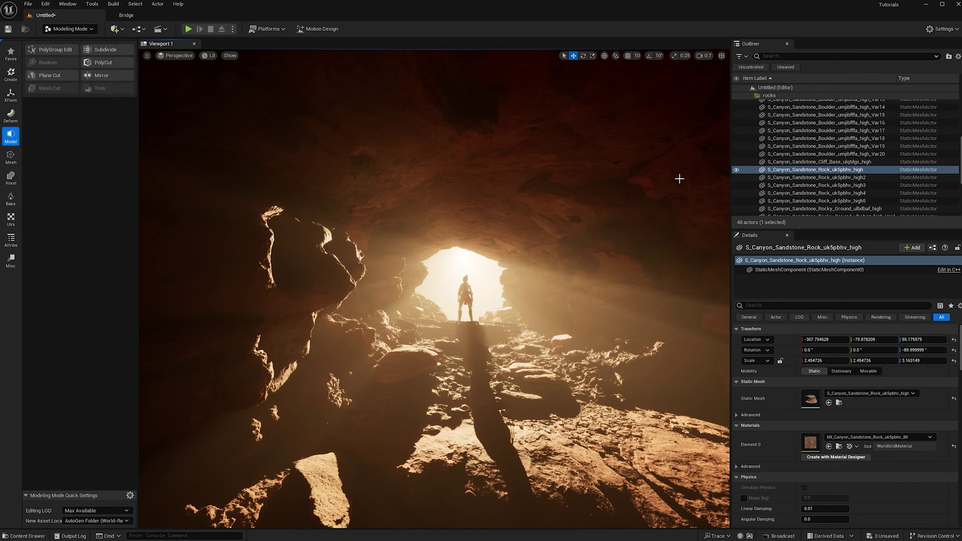
Try Spot Light Source Radius values of 1000 and 136, and settle on 200.
scroll(777, 153, up, 8)
click(781, 142)
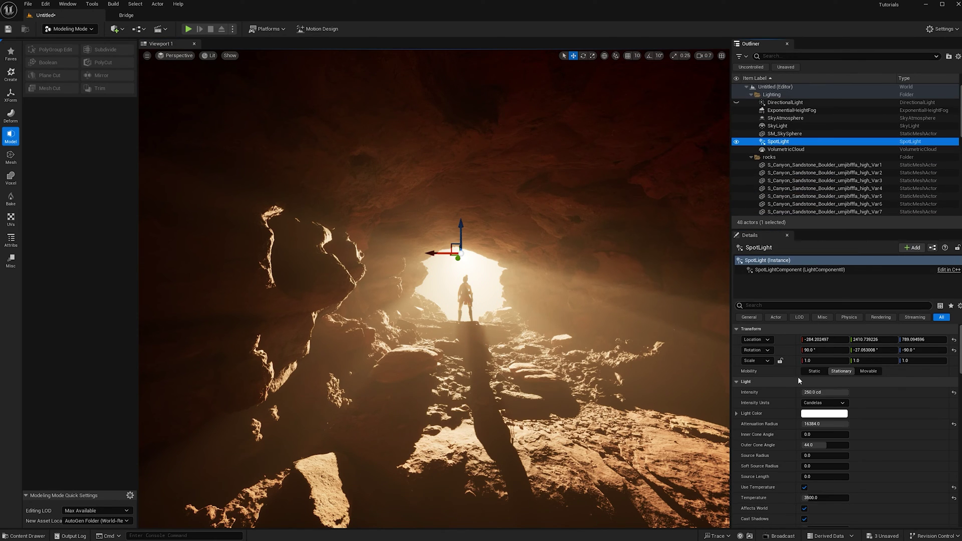
click(816, 455)
text(1000)
key(Return)
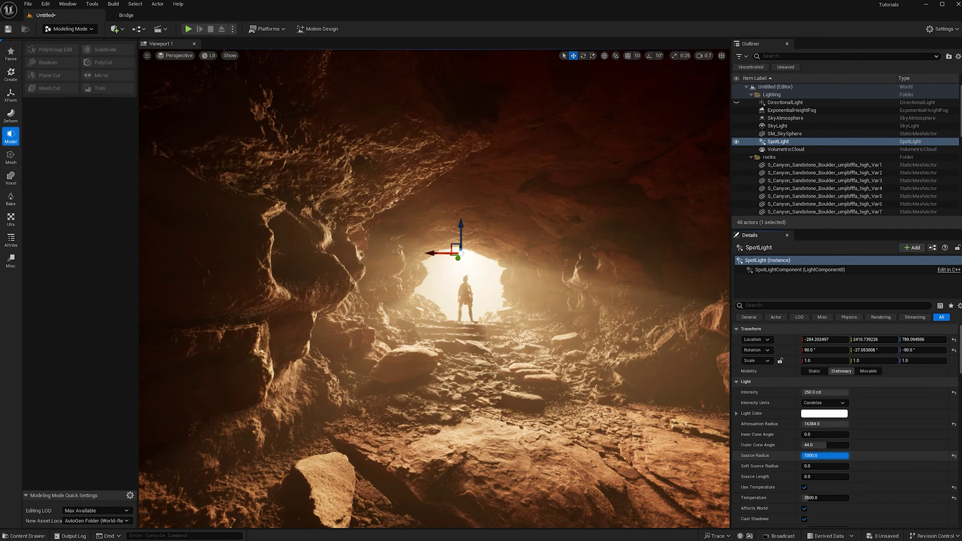
drag(848, 456, 829, 455)
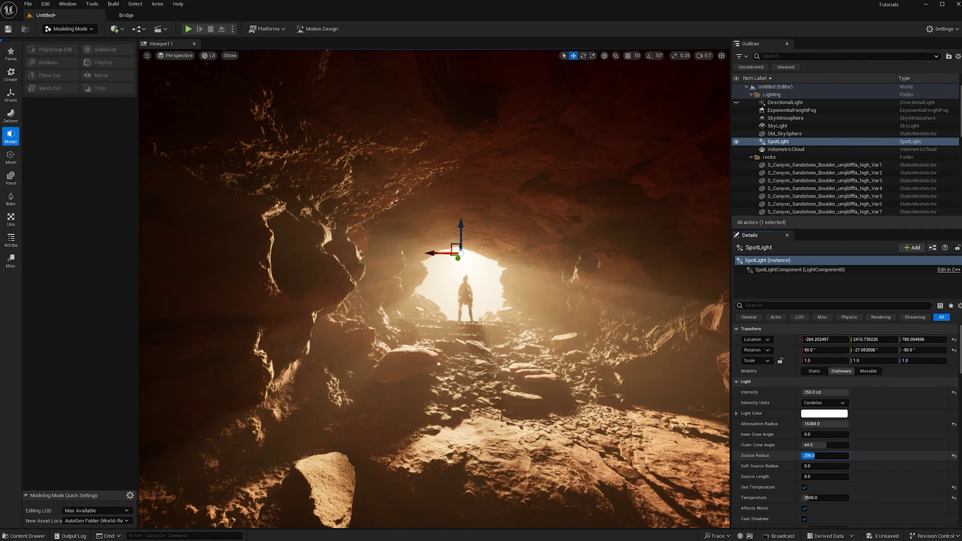
drag(815, 455, 806, 456)
text(136)
key(Return)
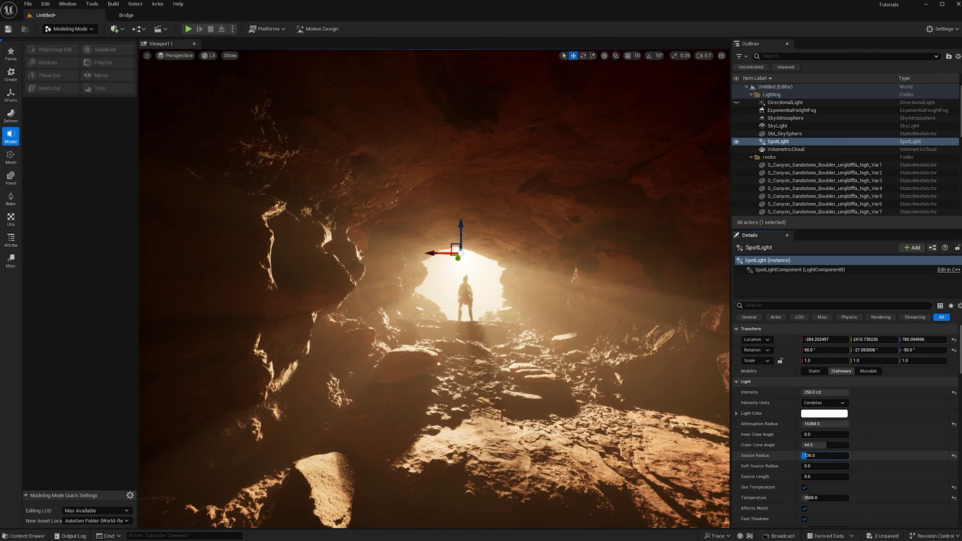
click(819, 458)
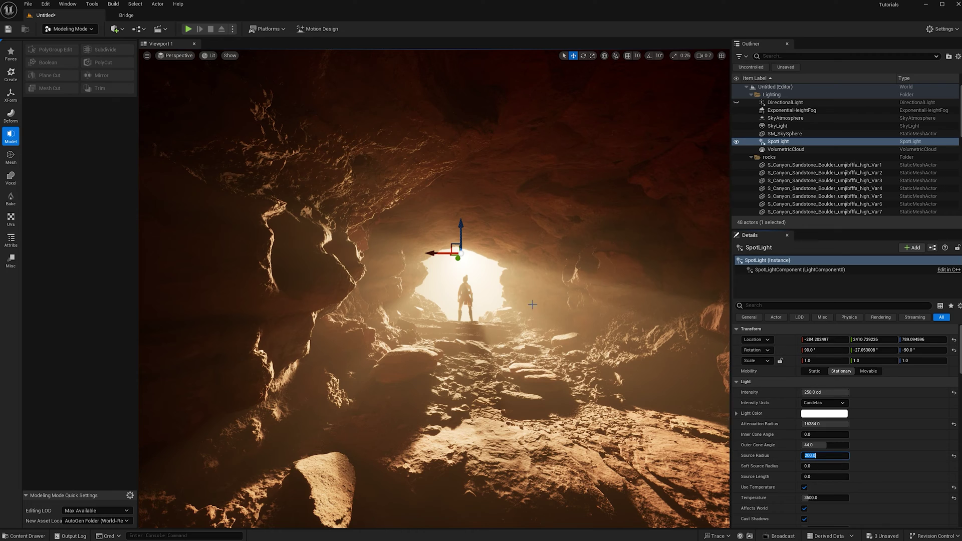
click(557, 242)
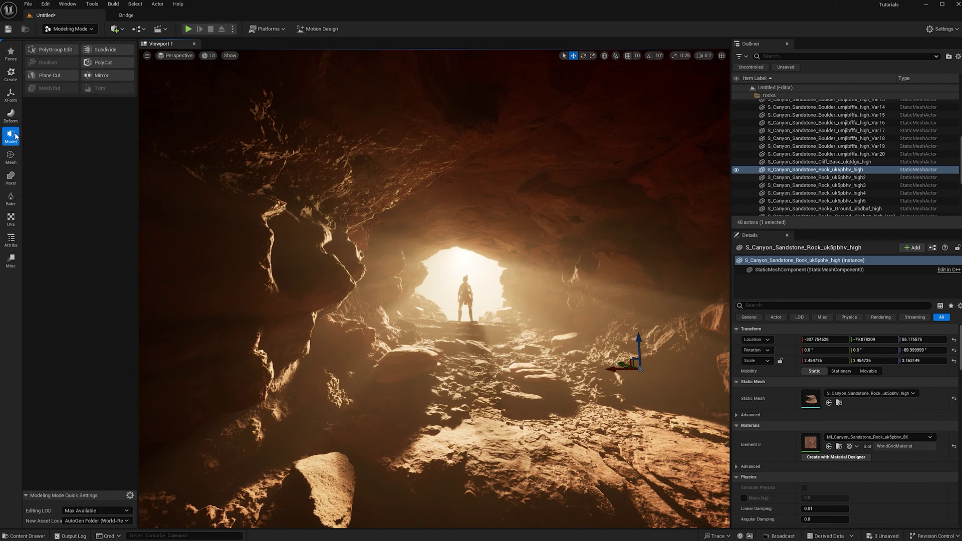
Open the SimpleWind folder inside the BlackAlder Geometry assets in the project content.
key(ctrl+space)
scroll(41, 440, up, 2)
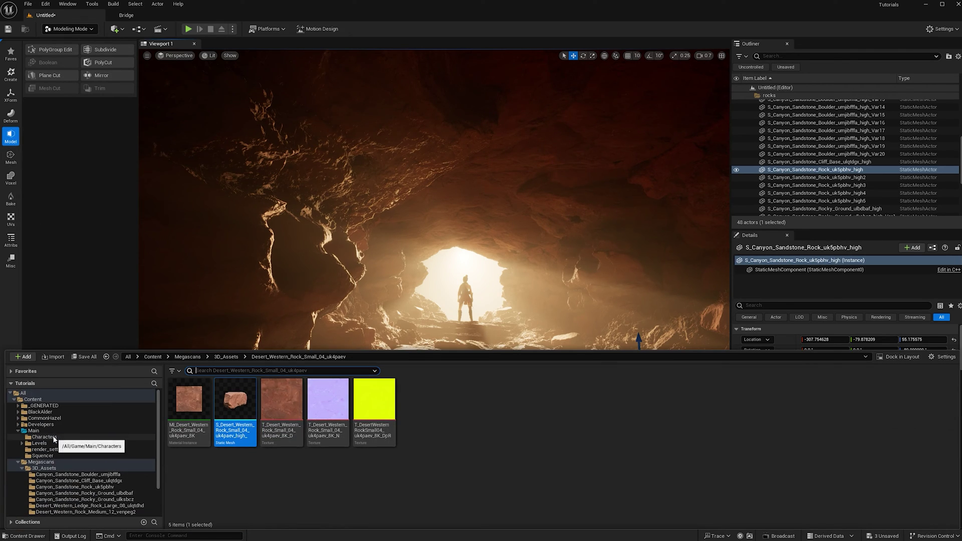
click(51, 412)
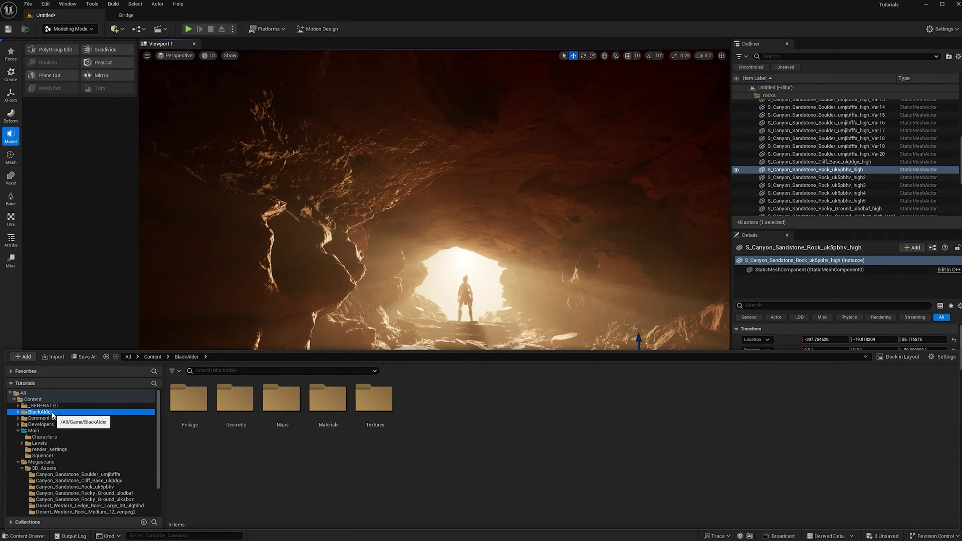
click(240, 404)
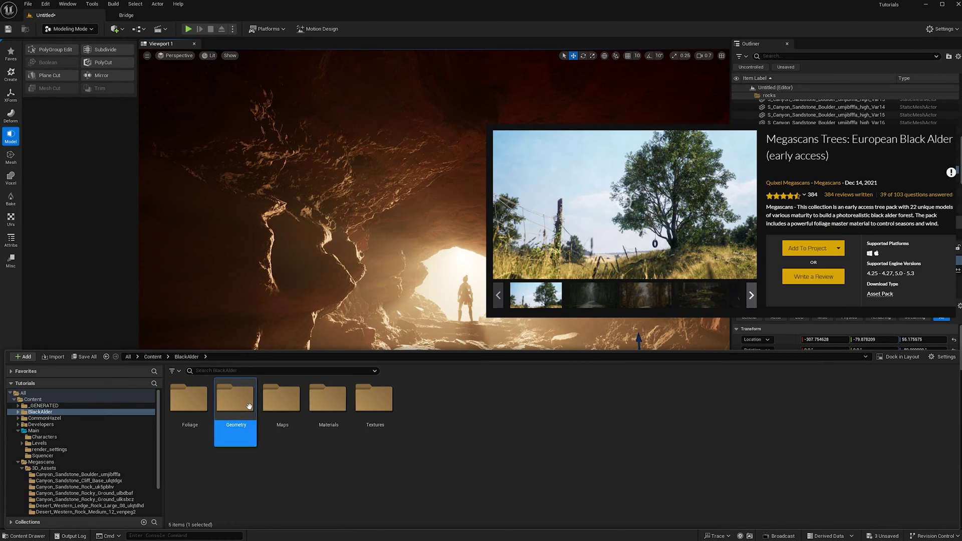
double_click(245, 404)
click(245, 405)
double_click(244, 404)
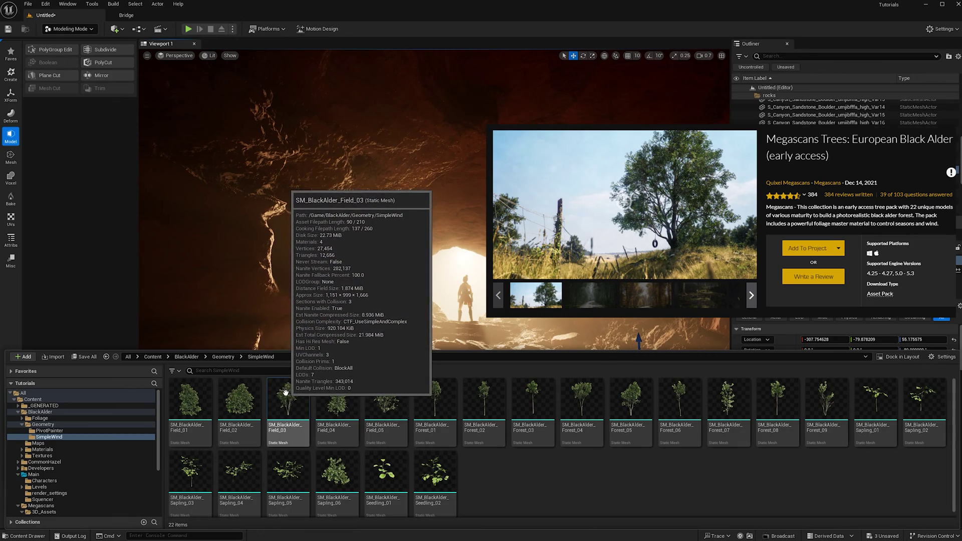
Add the SM_BlackAlder_Field_03 tree to the scene and move it outside the cave's far opening.
drag(288, 401, 455, 306)
key(f)
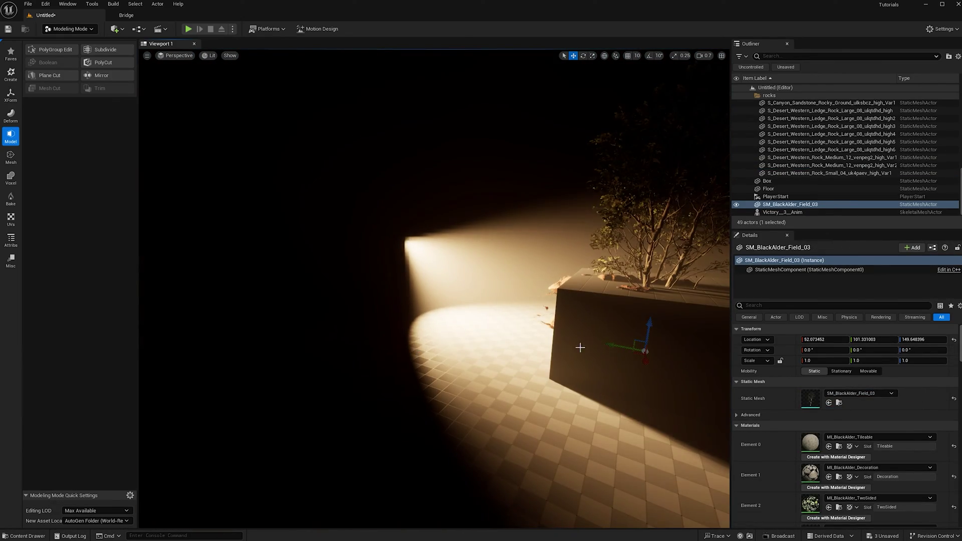
drag(642, 348, 495, 336)
Add a second alder tree as a copy, rotate it to about 110°, and move it to about -537, 1941, -9.
key(1)
key(e)
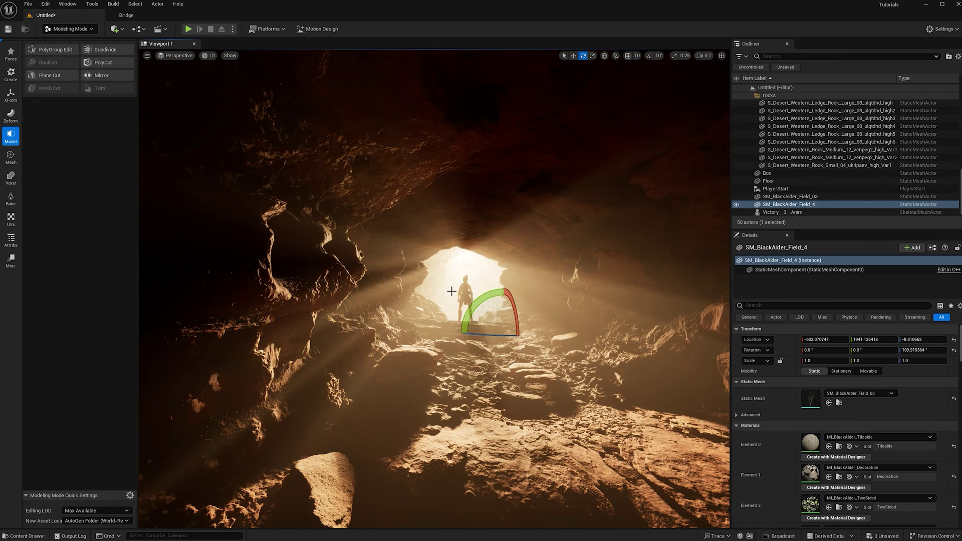
key(w)
drag(485, 333, 476, 333)
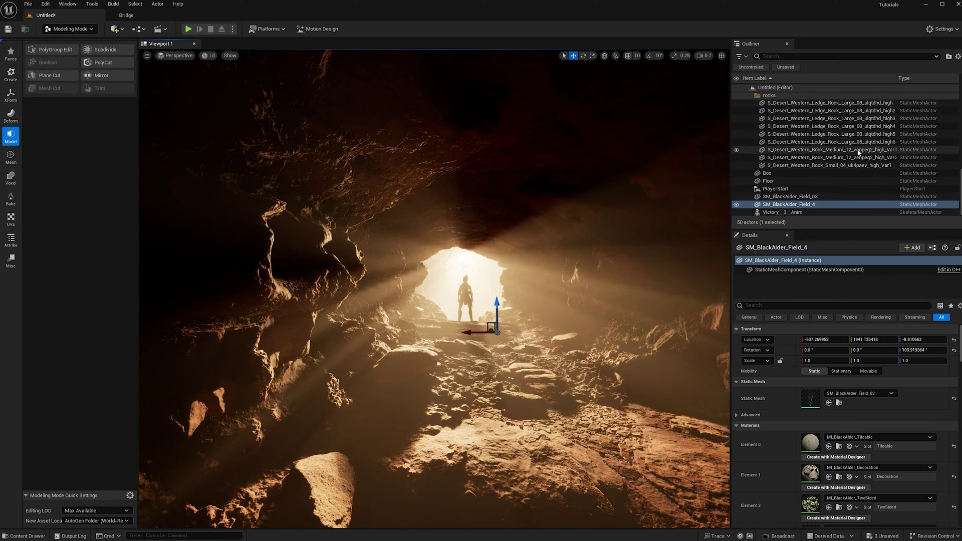
Set the Spot Light's intensity to 150 cd and move it farther behind the opening, to about Y 3178.
scroll(858, 149, up, 5)
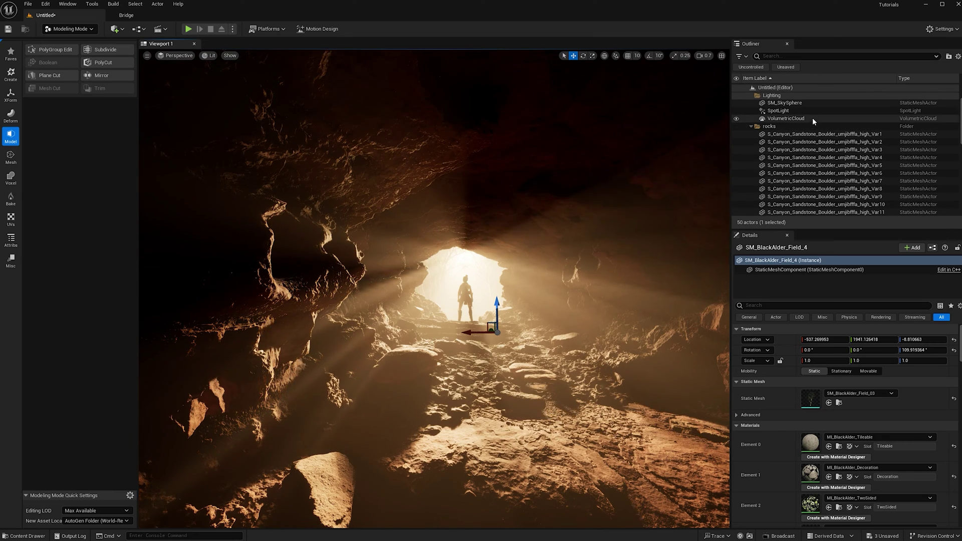
click(801, 142)
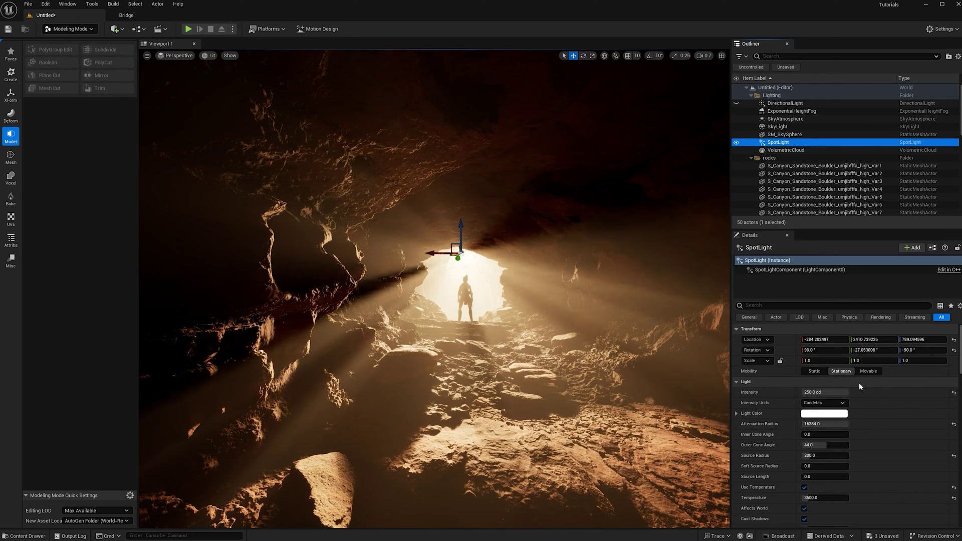
click(838, 391)
text(150)
key(Return)
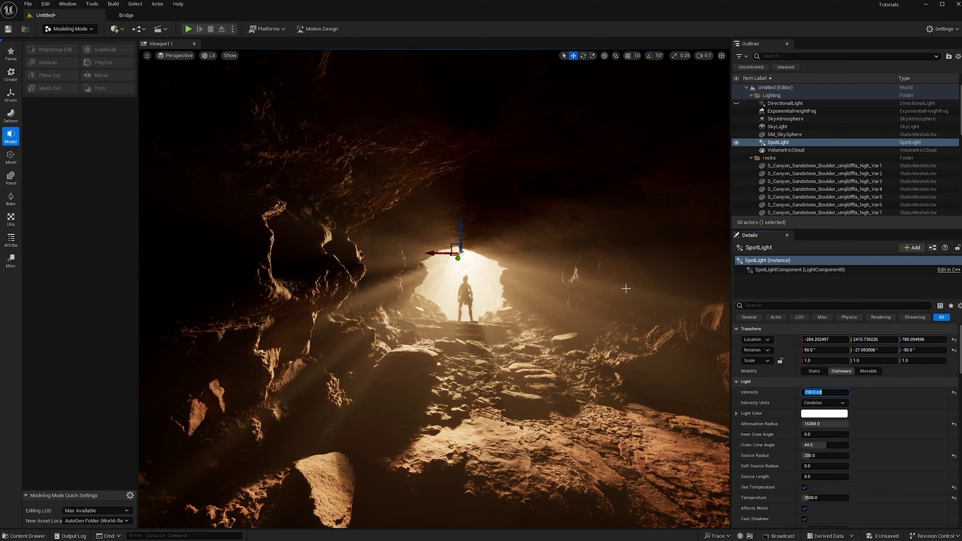
drag(458, 258, 448, 269)
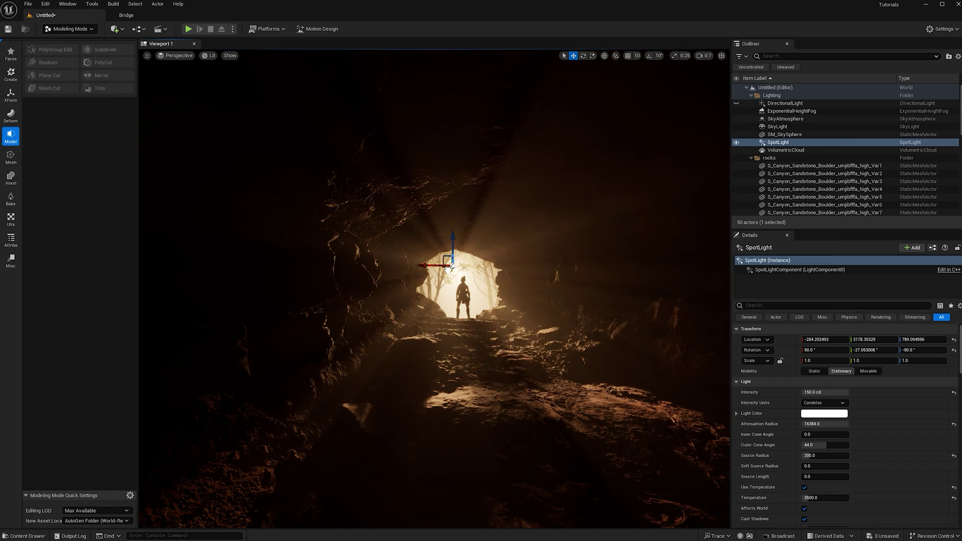
Make the hidden DirectionalLight visible again.
scroll(515, 291, up, 5)
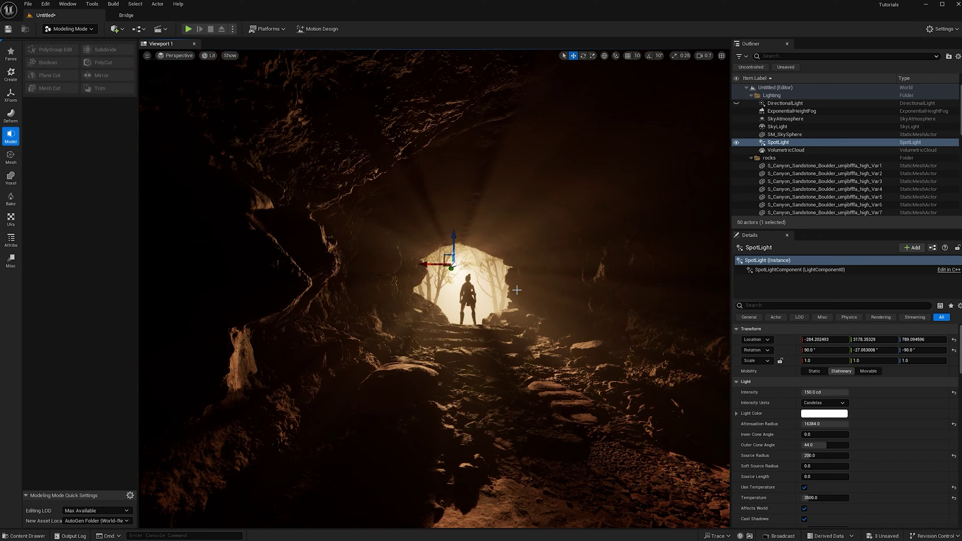
click(736, 103)
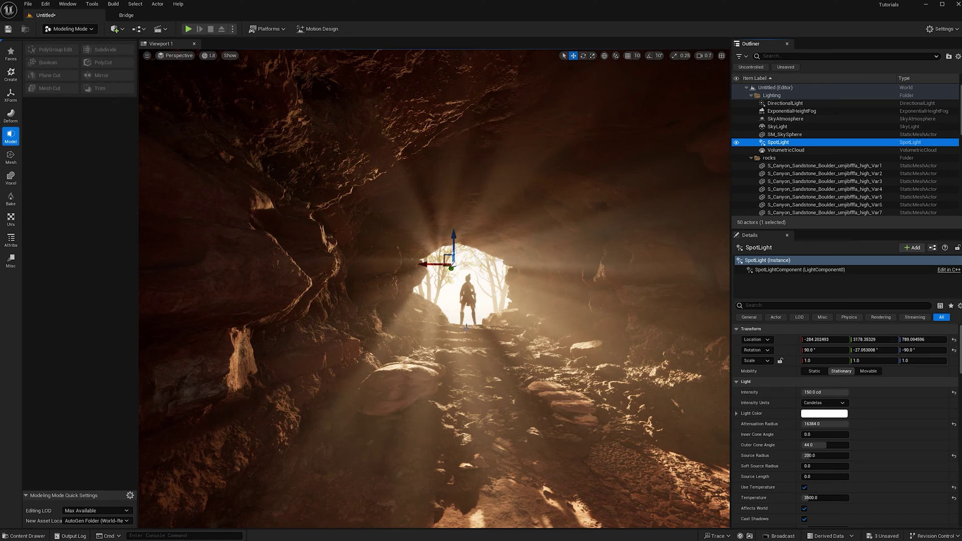
Duplicate the second alder tree farther from the cave opening and rotate the original to about 154° around Z.
click(493, 300)
key(f)
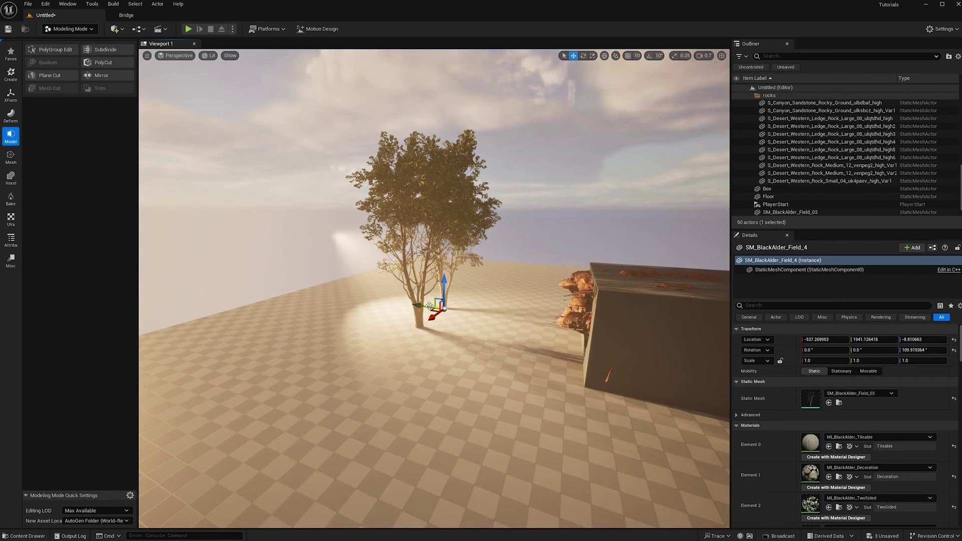
alt+drag(430, 305, 398, 315)
click(441, 315)
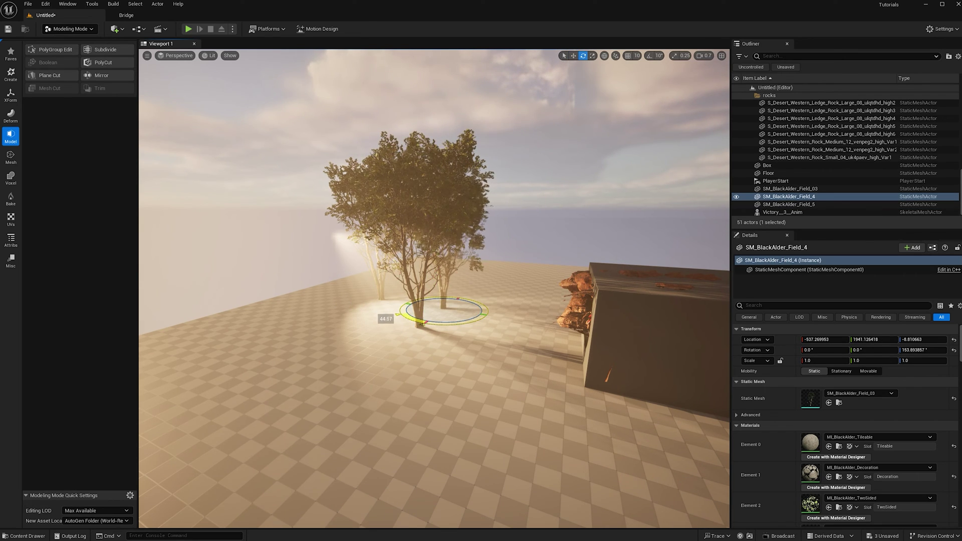
Rotate the third alder tree to about 48°, scale it to about 0.73 in X and Z, and move it to about -1053, 4983, -9.
click(345, 281)
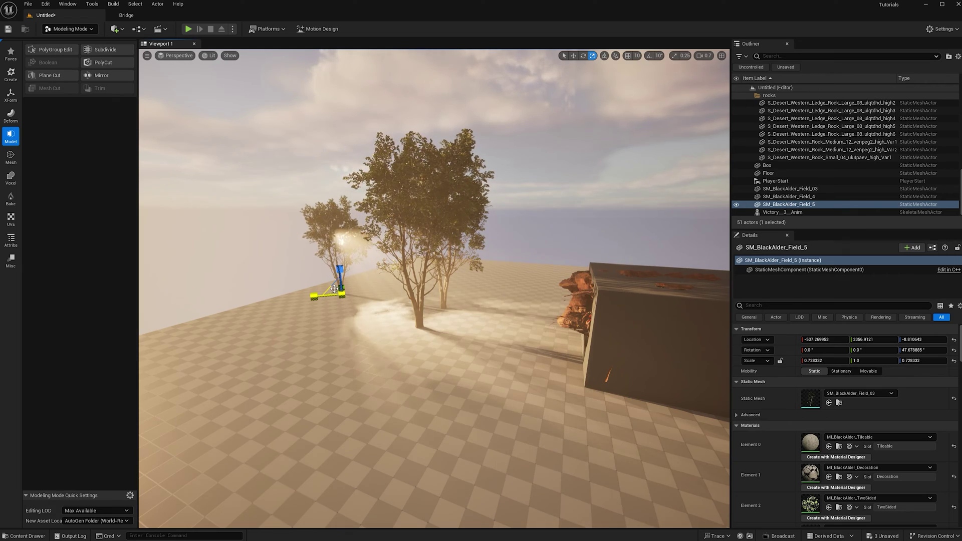
key(1)
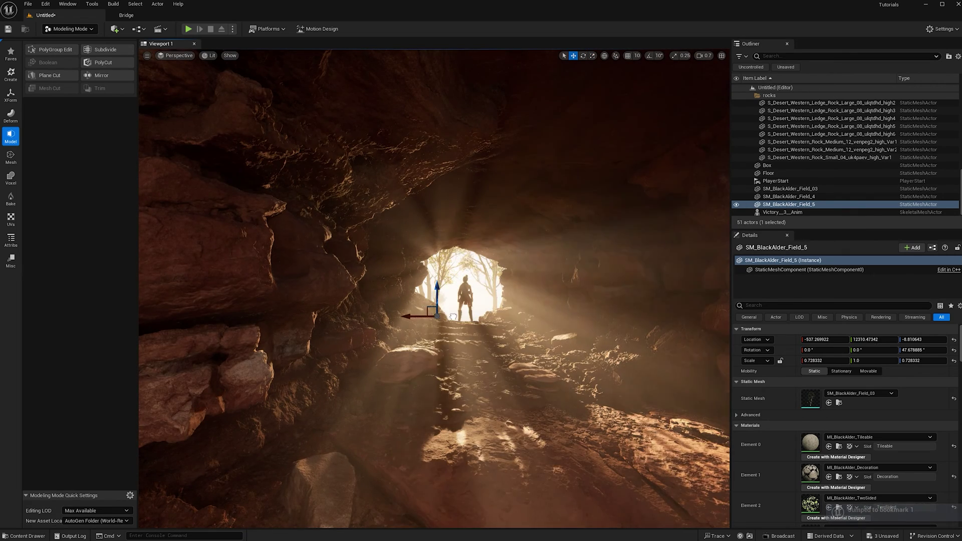
drag(453, 316, 470, 321)
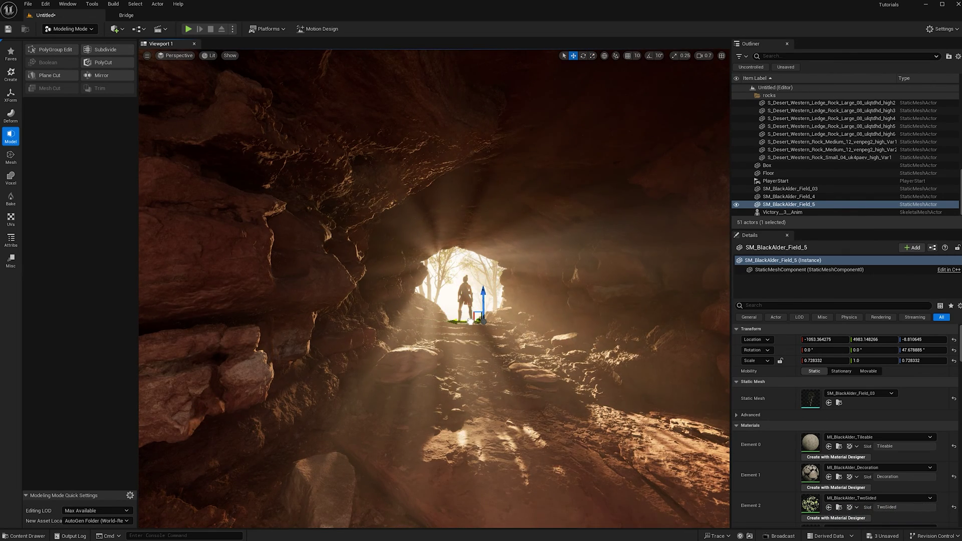
Duplicate the first alder tree to about 42, 3322, -9, rotate it to about -93°, and scale it uniformly to about 0.67.
click(430, 287)
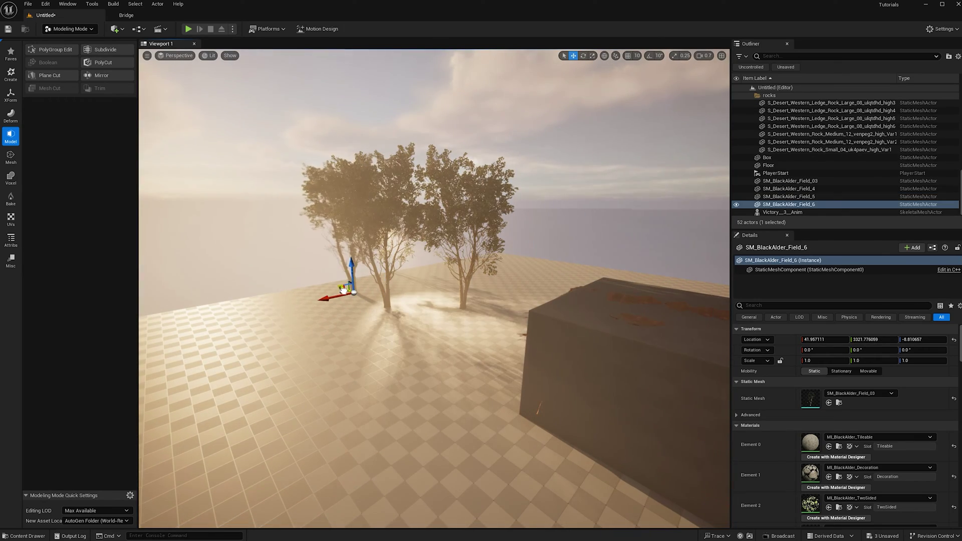
key(e)
drag(344, 303, 390, 303)
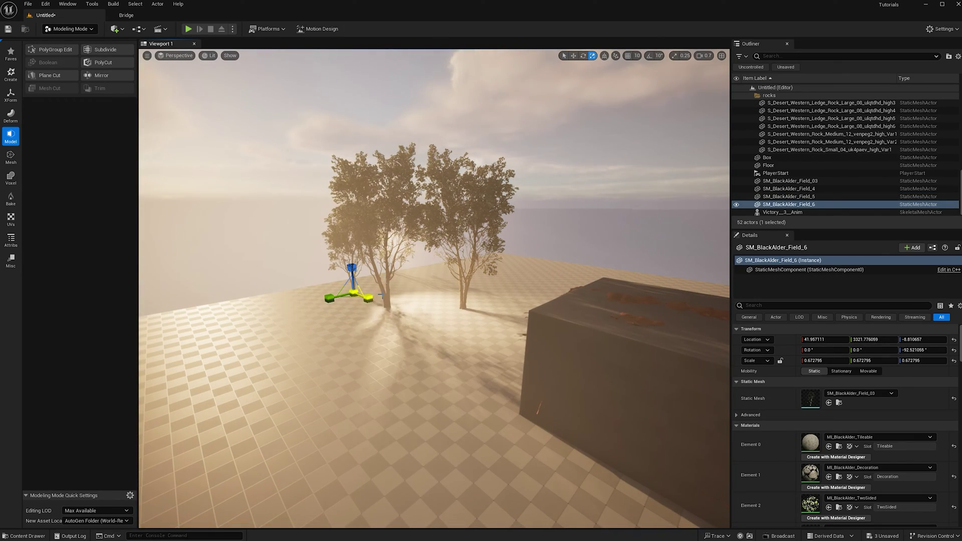
Recall camera bookmark 1 and shift the fourth alder tree sideways to about X 173.
key(1)
click(401, 327)
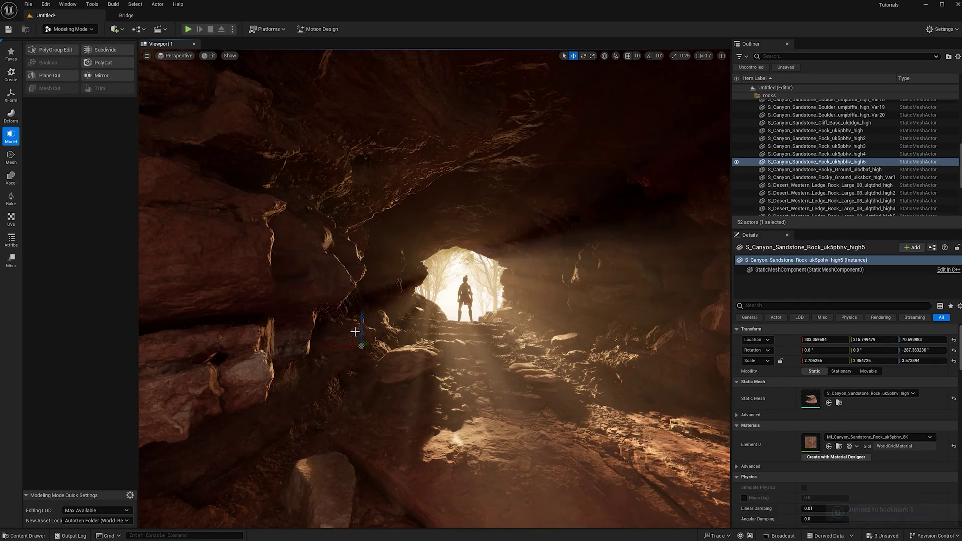
key(ctrl+z)
key(ctrl+z)
key(w)
mouse_move(399, 326)
mouse_down()
mouse_move(415, 323)
mouse_move(394, 319)
mouse_up()
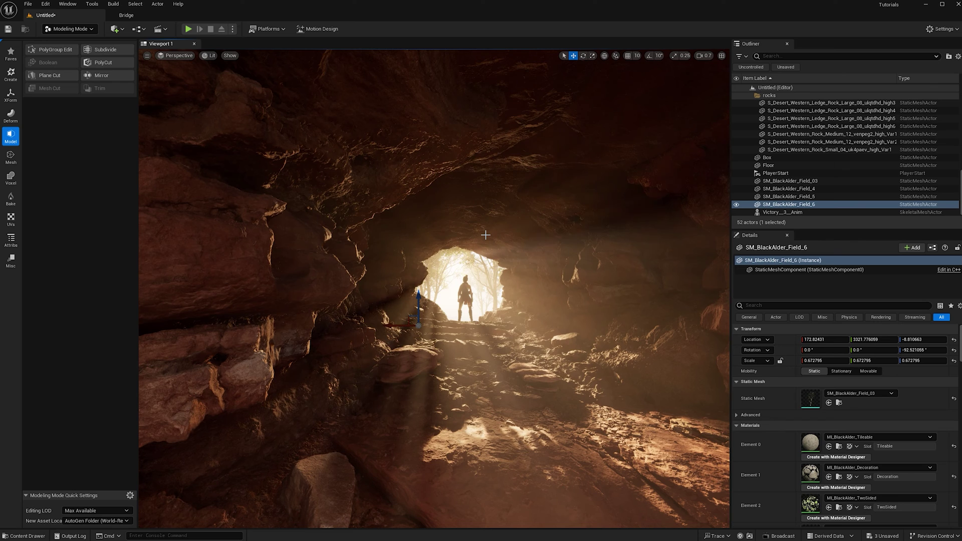
click(537, 431)
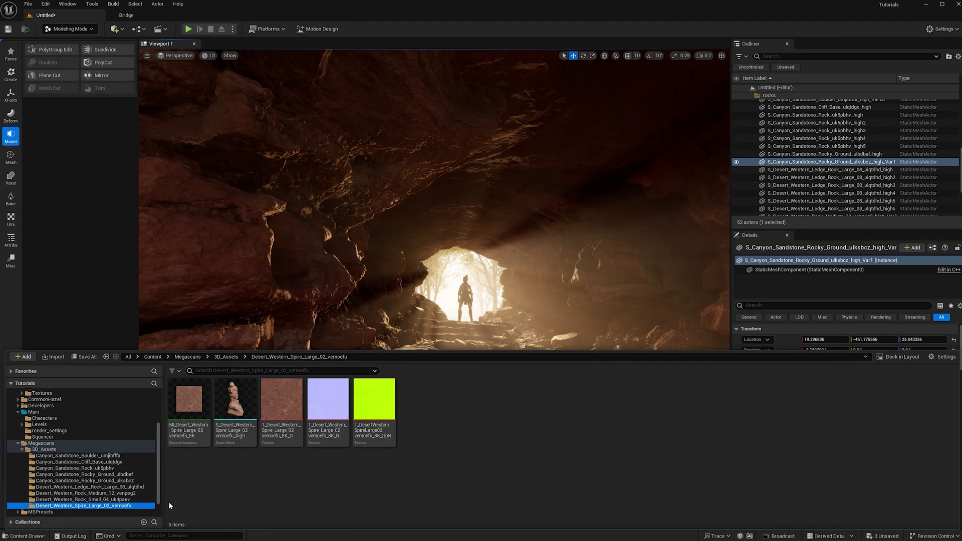
Place the Desert_Western_Spire_Large_02 mesh on the cave floor at about 20, -466, 100, scaled to 0.01, 0.01 and about 0.041.
key(ctrl+space)
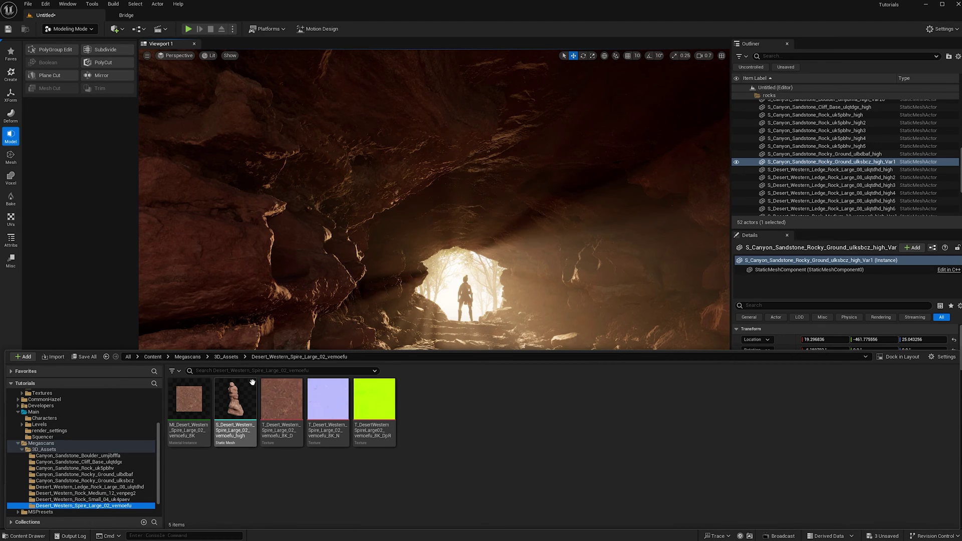
mouse_move(240, 397)
drag(240, 397, 477, 346)
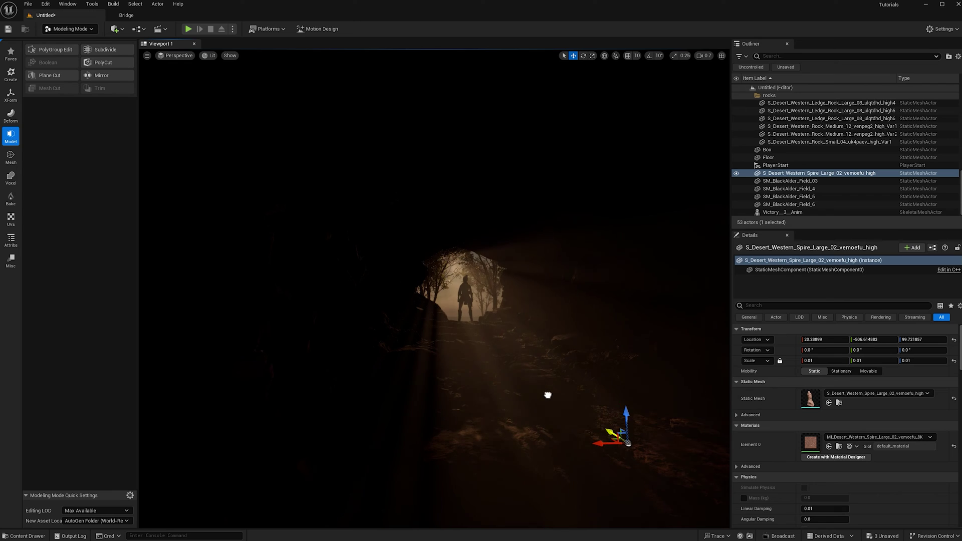
drag(547, 395, 535, 384)
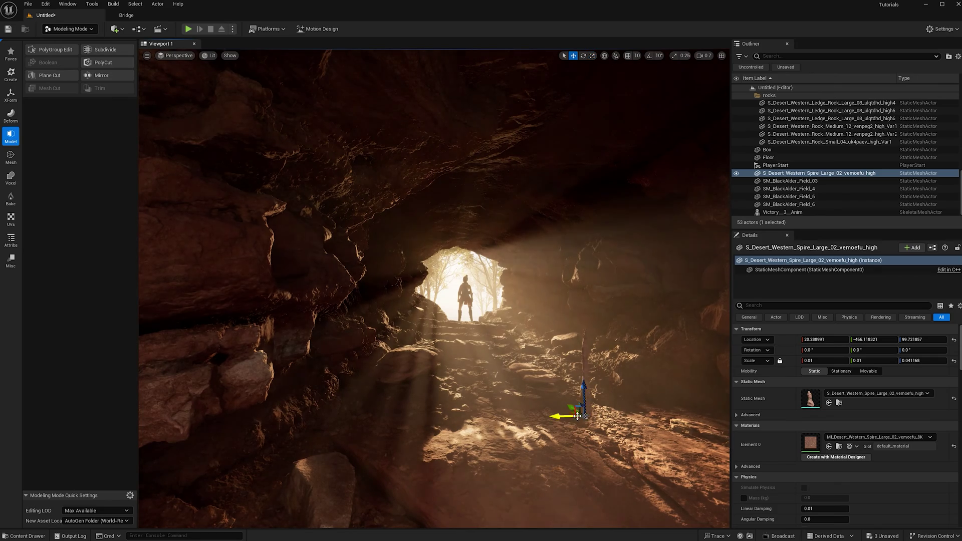
Duplicate the spire to about 1, -466, 45 and rotate the copy to about -204° around Z.
key(e)
alt+drag(577, 416, 615, 458)
key(w)
key(e)
drag(599, 469, 614, 473)
key(w)
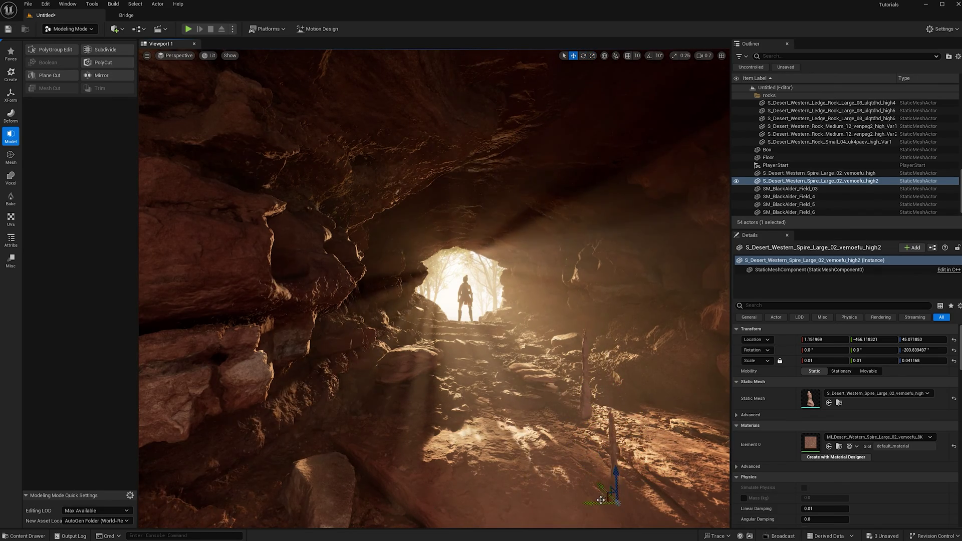
Duplicate the first spire to about -3, -379, 58 with Z rotation about -113° and Z scale about 0.065, and copy that one to about X -33.
click(585, 396)
drag(576, 420, 564, 443)
key(e)
key(r)
drag(558, 401, 558, 386)
key(w)
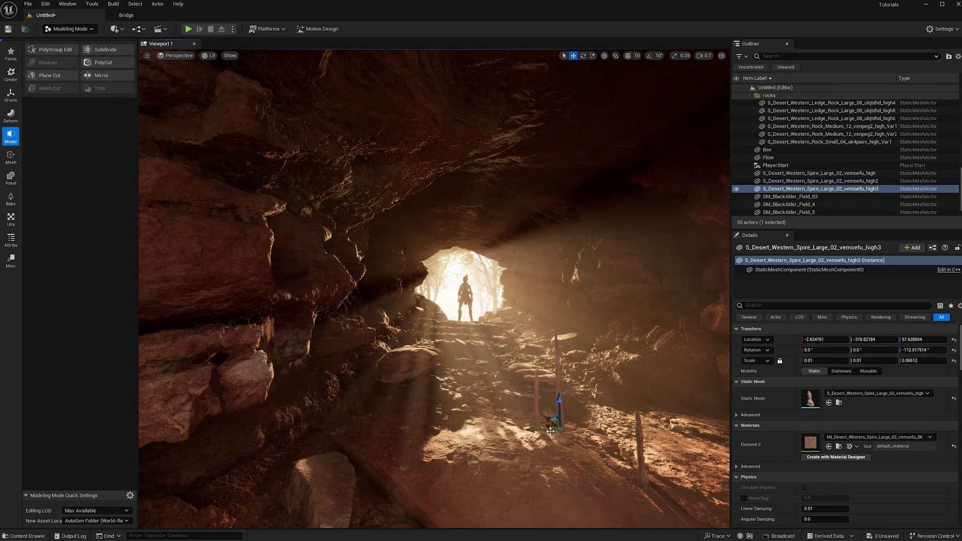
key(r)
alt+drag(550, 431, 590, 418)
click(920, 362)
text(0.1)
key(Return)
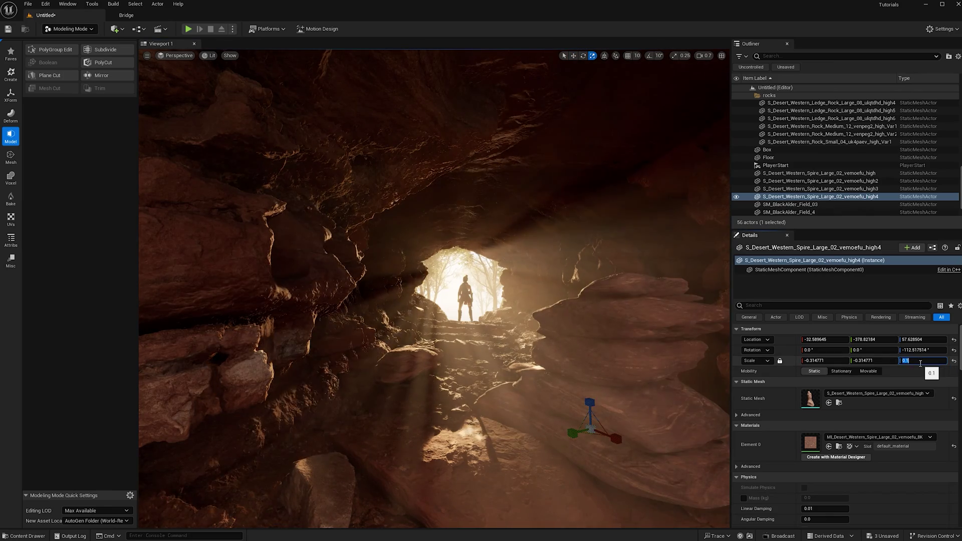
key(ctrl+z)
key(ctrl+z)
Unlock proportional scaling and change only the Z scale of the newest spire copy.
key(w)
click(780, 360)
click(921, 362)
text(.)
click(926, 362)
Duplicate the spires across the cave floor toward the opening, including batches of ten copies at a time.
alt+drag(578, 425, 516, 413)
click(820, 189)
click(820, 174)
click(591, 408)
drag(578, 425, 582, 419)
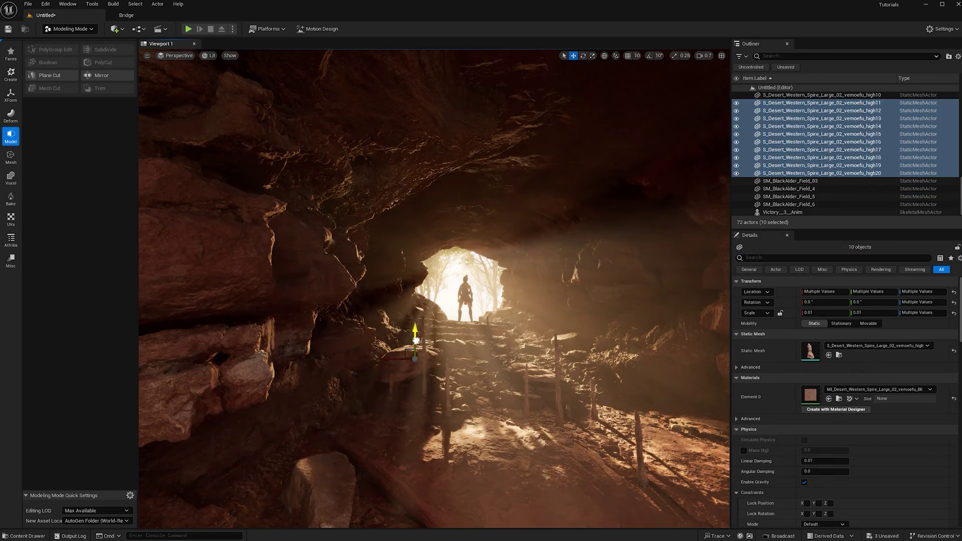
alt+drag(415, 343, 424, 353)
key(r)
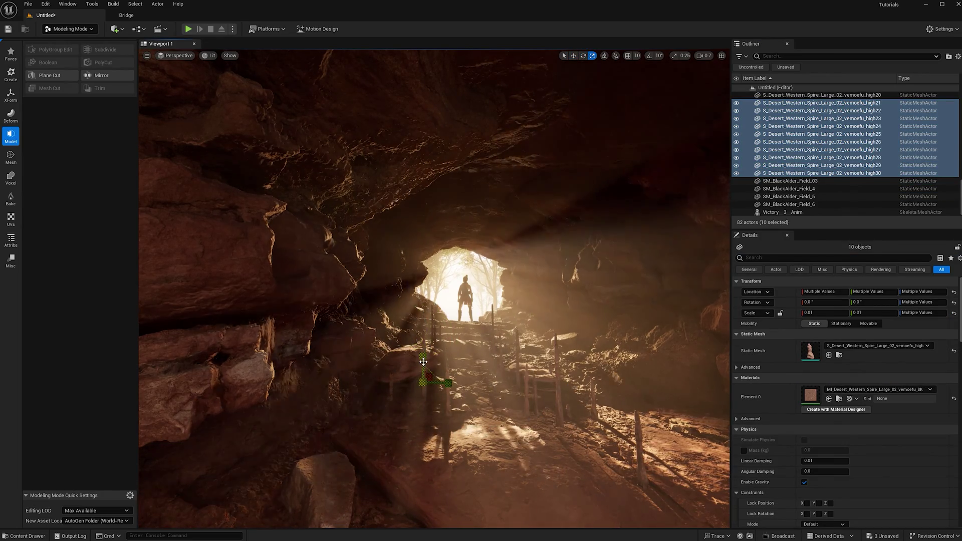
click(440, 382)
key(w)
key(ctrl+z)
Extend the selection to more spires and duplicate the whole group toward the cave foreground.
scroll(873, 175, down, 7)
shift+click(873, 173)
alt+drag(424, 382, 410, 419)
Reposition individual floor spires along both sides of the path and duplicate one to the foot of the left cave wall.
click(651, 459)
drag(642, 478, 696, 476)
click(673, 435)
click(557, 418)
click(569, 412)
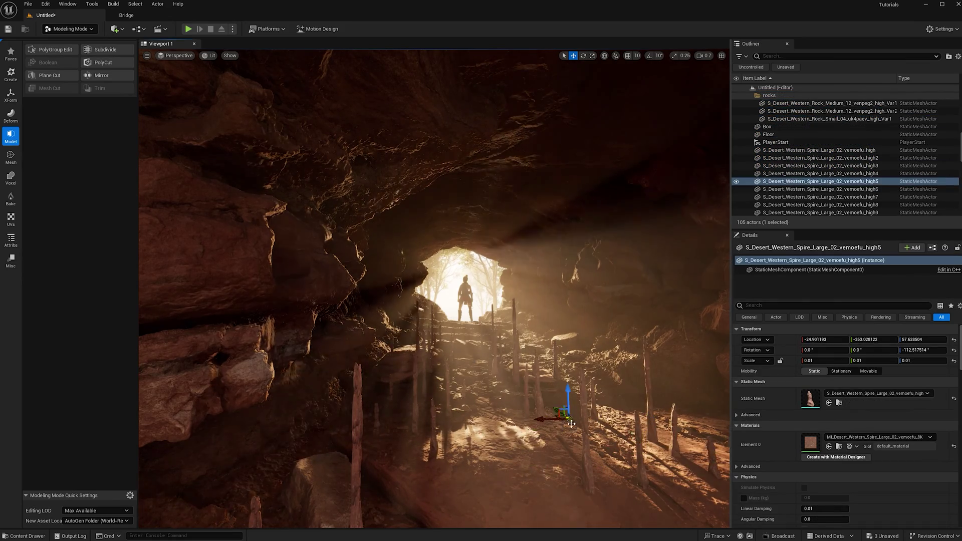
click(524, 420)
click(519, 345)
click(434, 436)
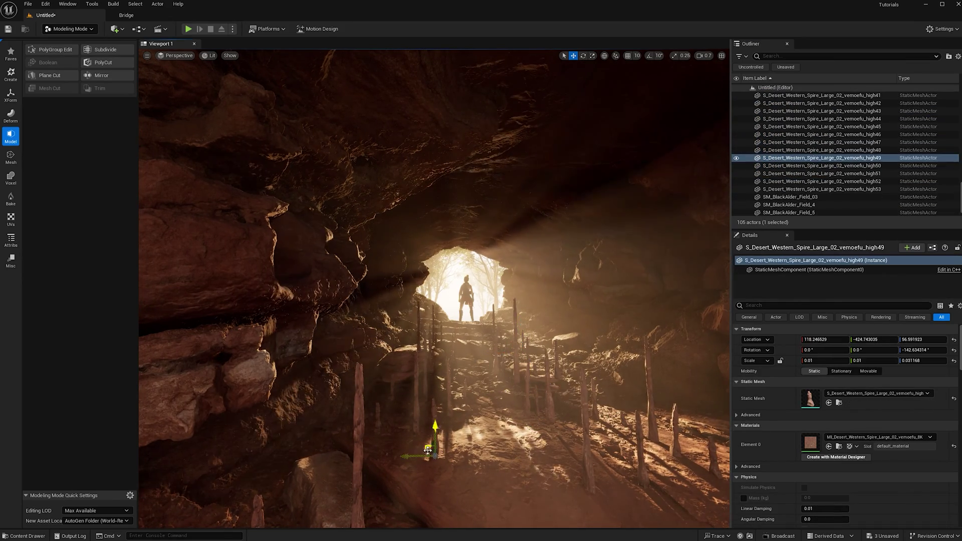
alt+drag(433, 450, 302, 453)
Duplicate all 54 floor spires, turn the copies upside down and raise them to the cave ceiling.
scroll(812, 189, up, 15)
shift+click(814, 108)
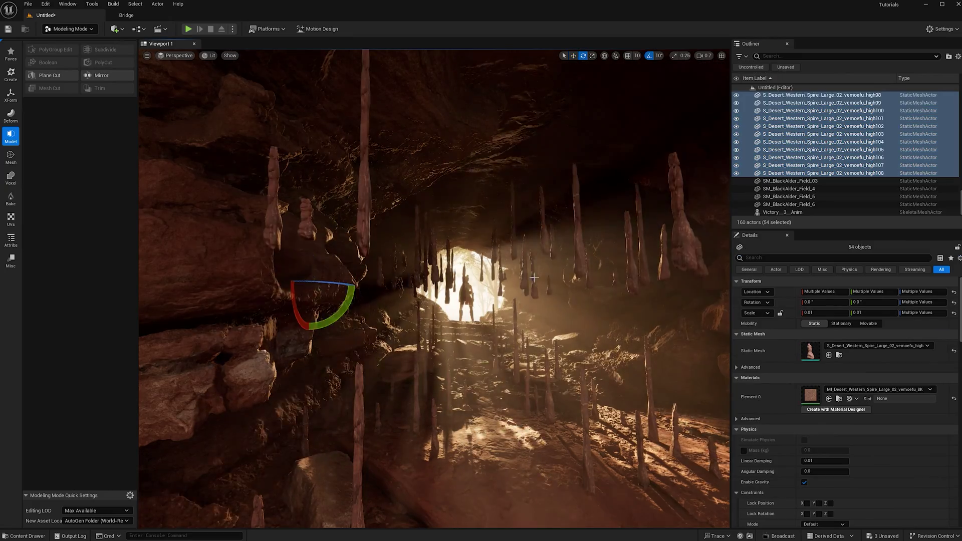
key(w)
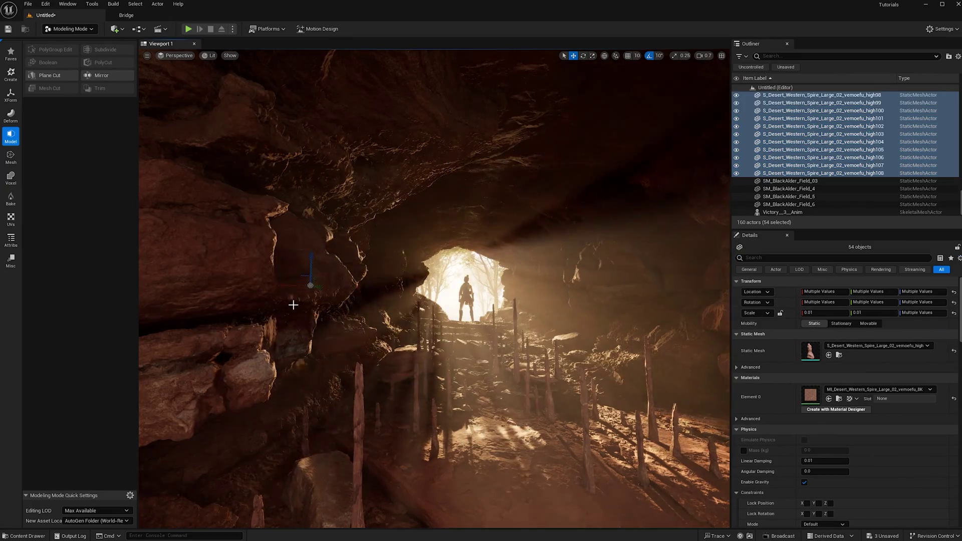
drag(580, 95, 593, 85)
drag(550, 84, 688, 71)
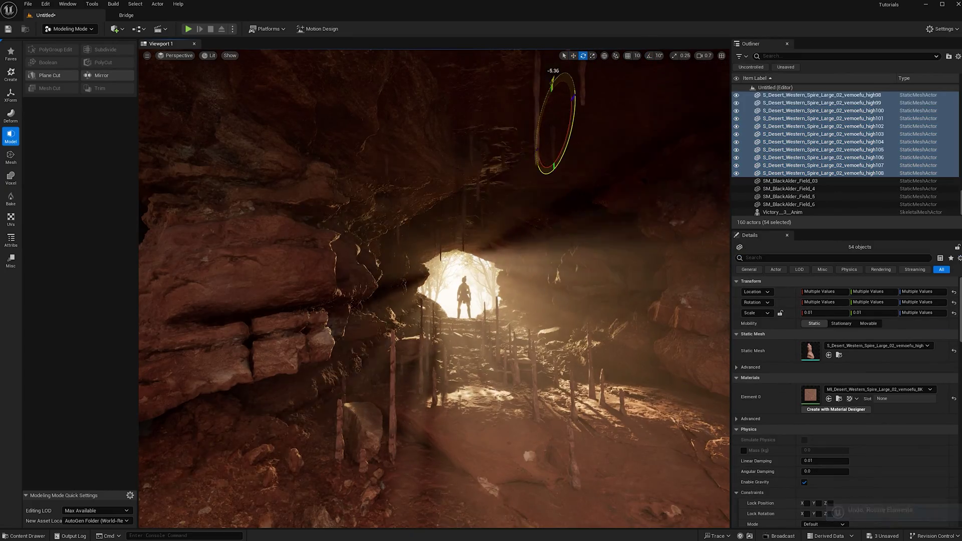
Undo the scaling of a single hanging spire and adjust the whole upside-down group beneath the ceiling.
key(w)
key(1)
key(r)
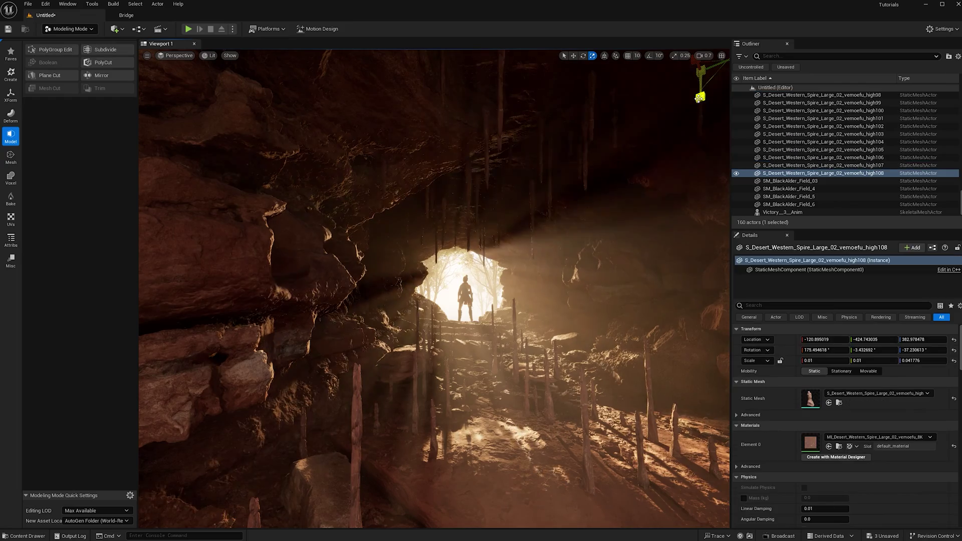
key(ctrl+z)
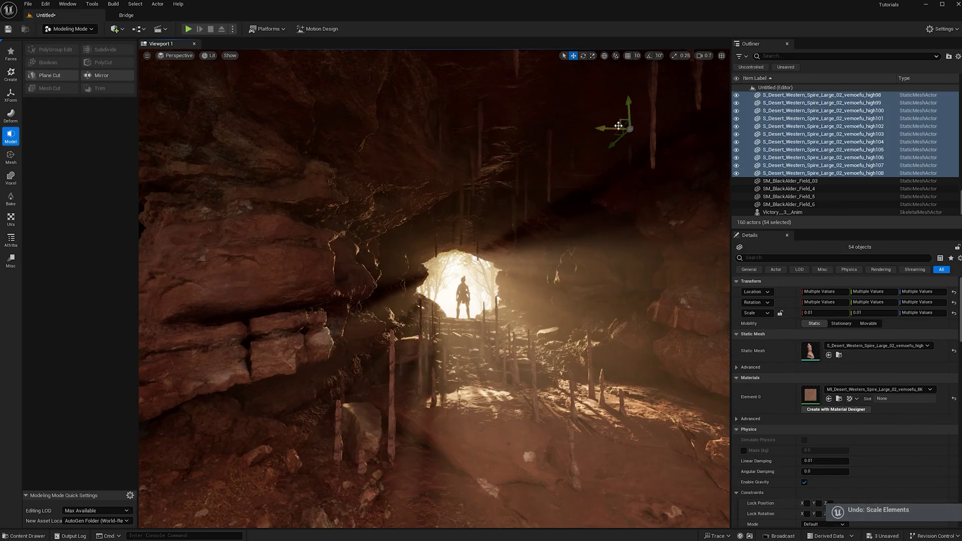
key(r)
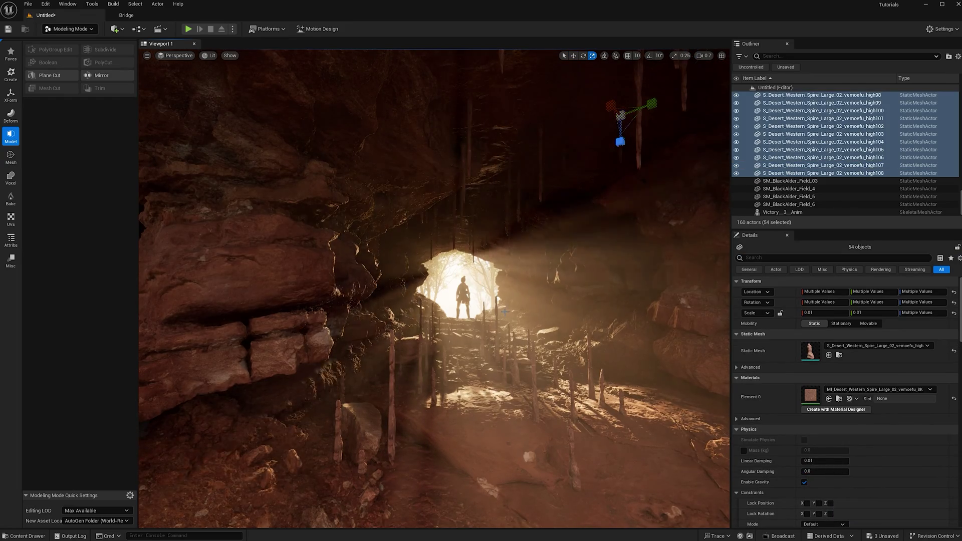
key(w)
Pick out single hanging spires above the cave opening and adjust the height of one of them.
click(519, 210)
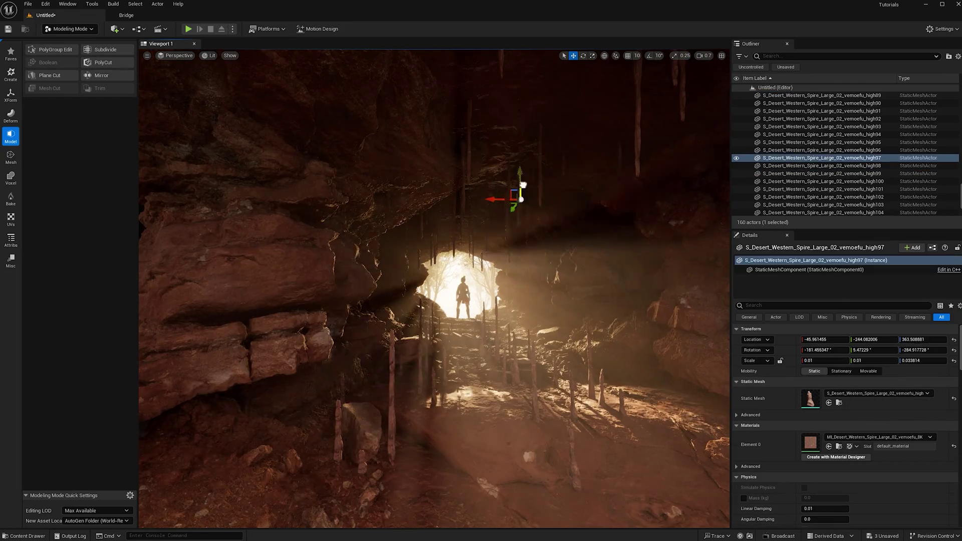
click(476, 235)
click(474, 248)
Raise the hanging spire at the opening's left edge to about Z 447 and scale it to about 0.058, 0.058, 0.202.
click(423, 256)
key(r)
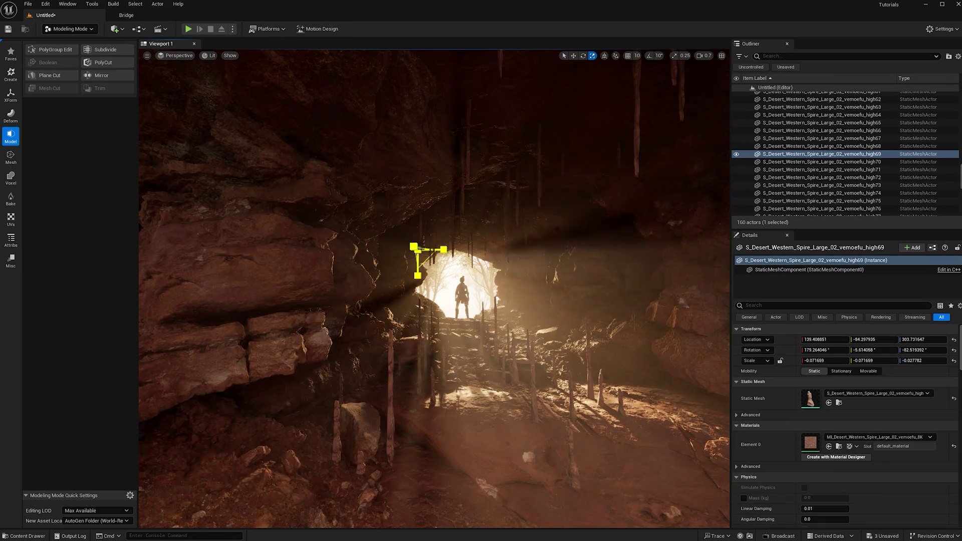
key(w)
drag(418, 218, 419, 153)
key(ctrl+z)
key(r)
drag(416, 217, 419, 216)
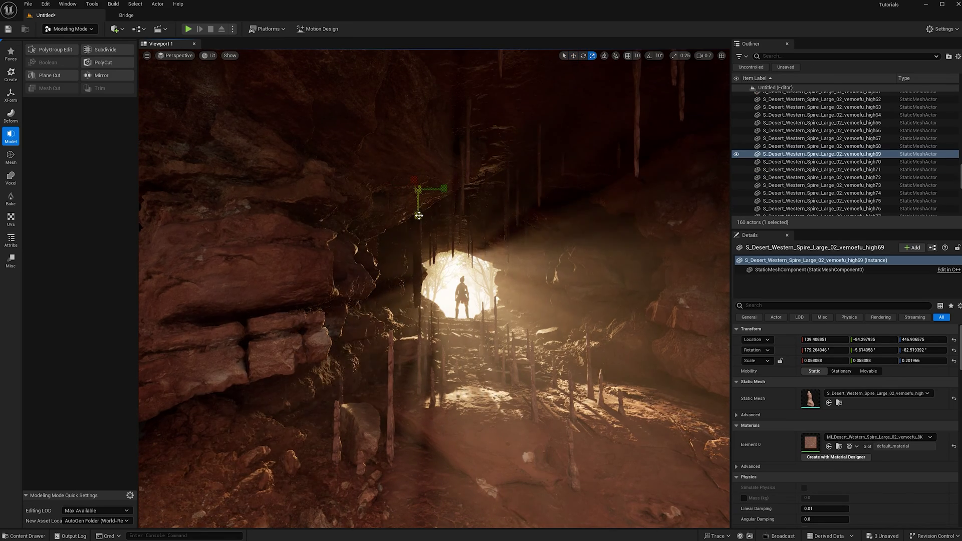
Duplicate a floor spire into tall columns scaled to about 0.045, 0.045, 0.319 beside both cave walls and near the opening.
click(528, 240)
click(590, 373)
key(w)
alt+drag(582, 395, 674, 431)
alt+drag(673, 431, 328, 438)
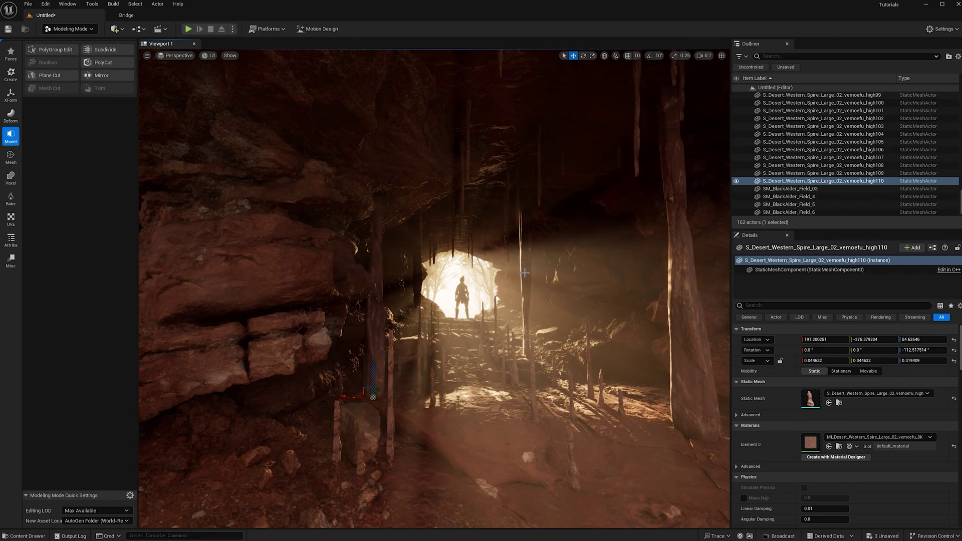
alt+drag(372, 394, 510, 349)
click(402, 192)
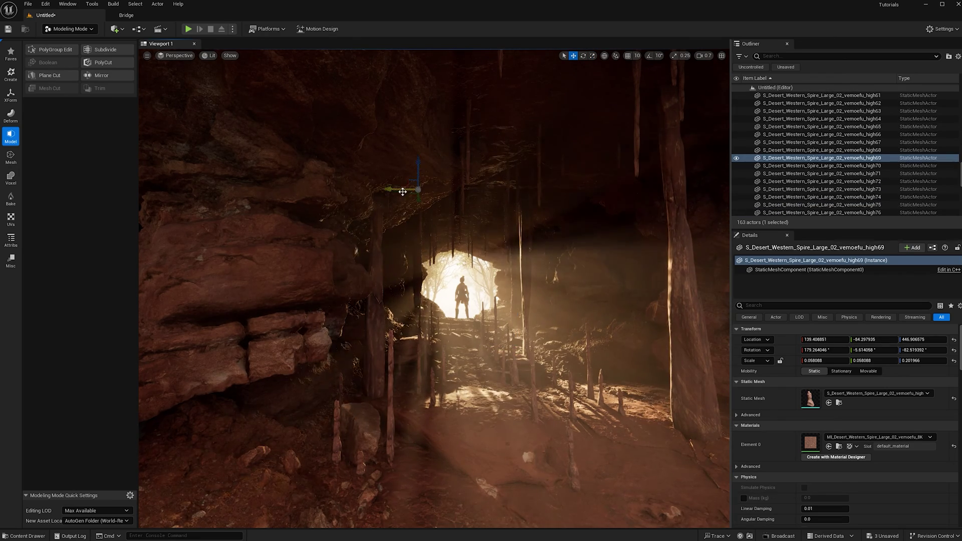
Duplicate three small floor spires together to the foreground at the foot of the right cave wall.
click(590, 384)
shift+click(600, 390)
shift+click(621, 402)
alt+drag(610, 410, 714, 470)
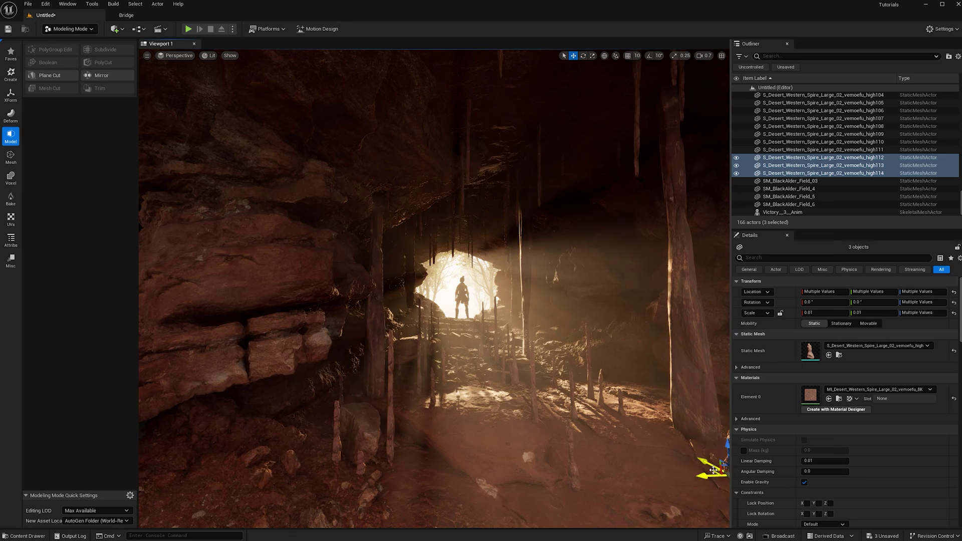
Adjust the positions of the small foreground spires beside the column at the right cave wall.
click(607, 453)
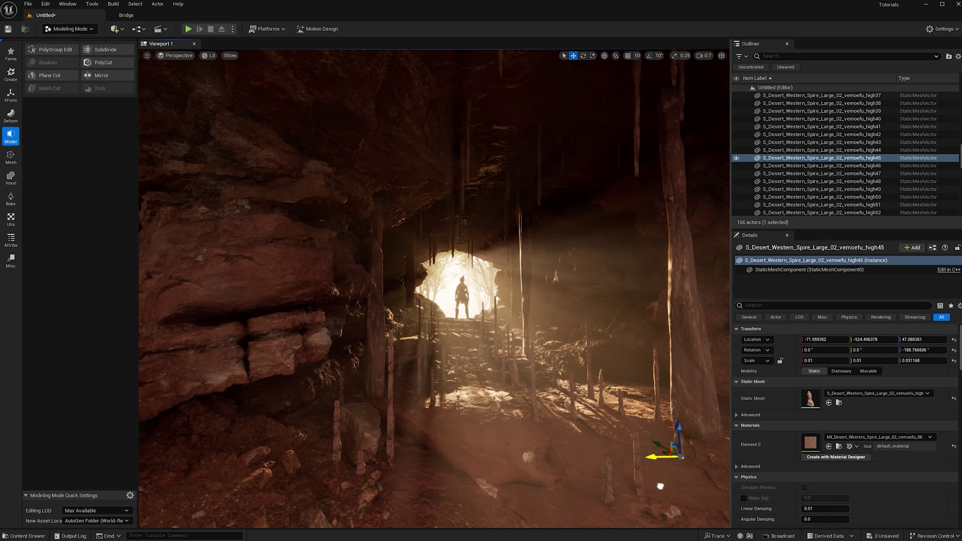
drag(660, 486, 619, 467)
click(637, 469)
click(608, 481)
Duplicate a small foreground spire to about 236, -584, 50 near the left wall and scale it up into a large stalagmite.
alt+drag(602, 500, 235, 466)
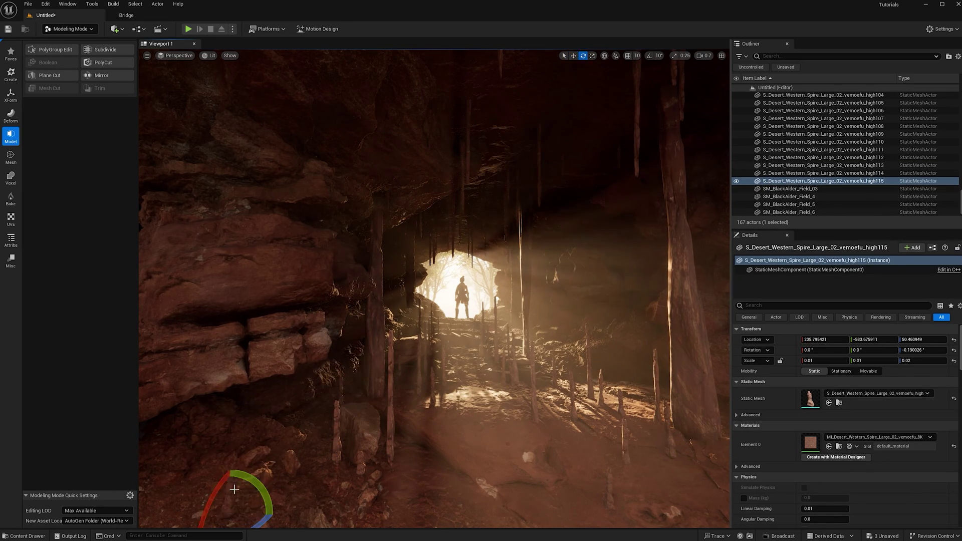
key(r)
drag(230, 511, 230, 476)
key(w)
click(411, 431)
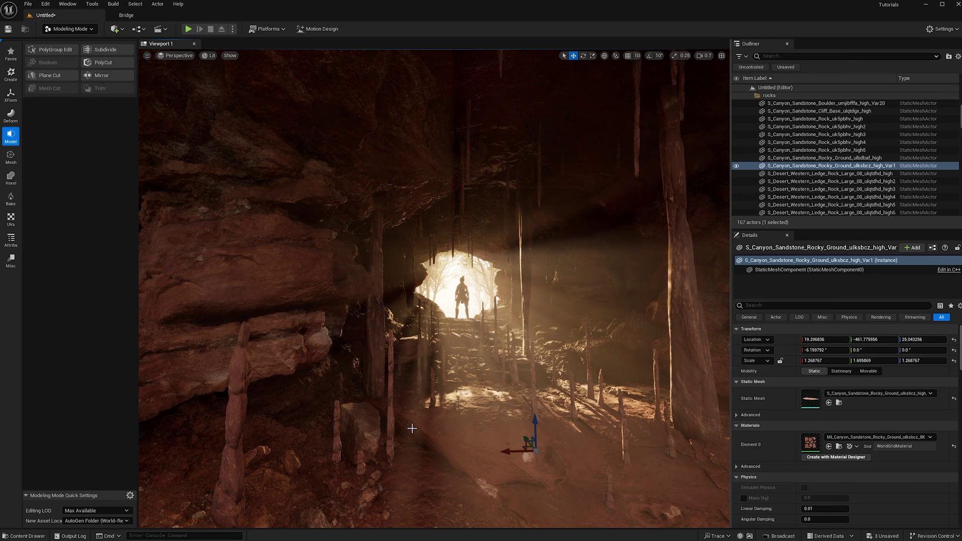
Add a cube in front of the cave mouth at about -9, -573, 332 and scale it to about 8.47 in X and Z.
scroll(412, 426, down, 15)
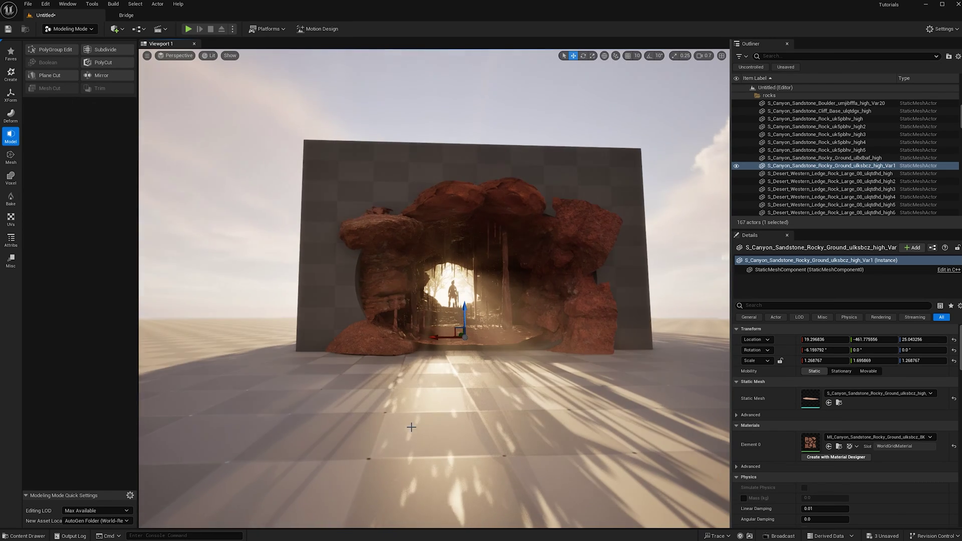
alt+drag(412, 427, 413, 430)
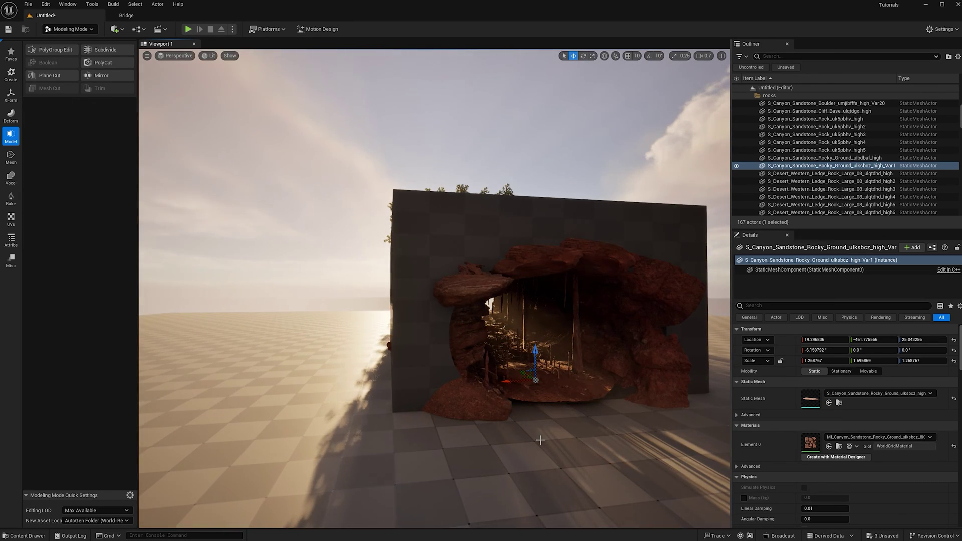
click(115, 29)
mouse_move(137, 102)
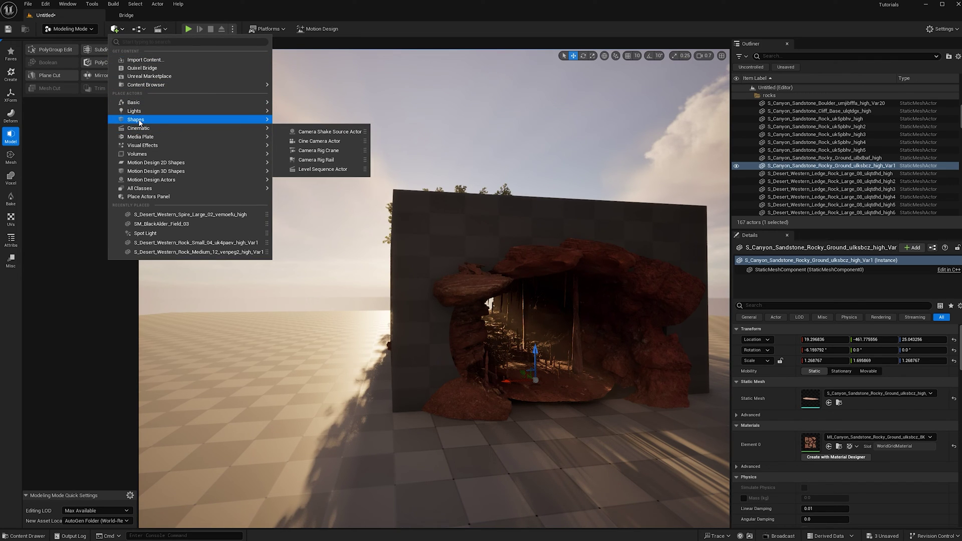
mouse_move(141, 121)
click(303, 124)
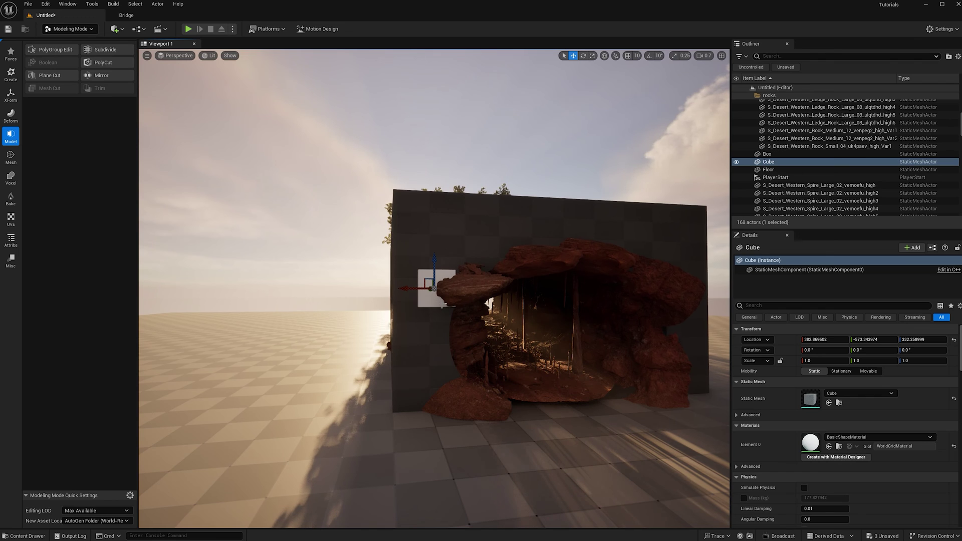
drag(432, 289, 483, 334)
drag(409, 284, 539, 301)
Assign the sandstone rock's material MI_Canyon_Sandstone_Rock_uk5pbhv_8K to the cube covering the cave mouth.
click(466, 293)
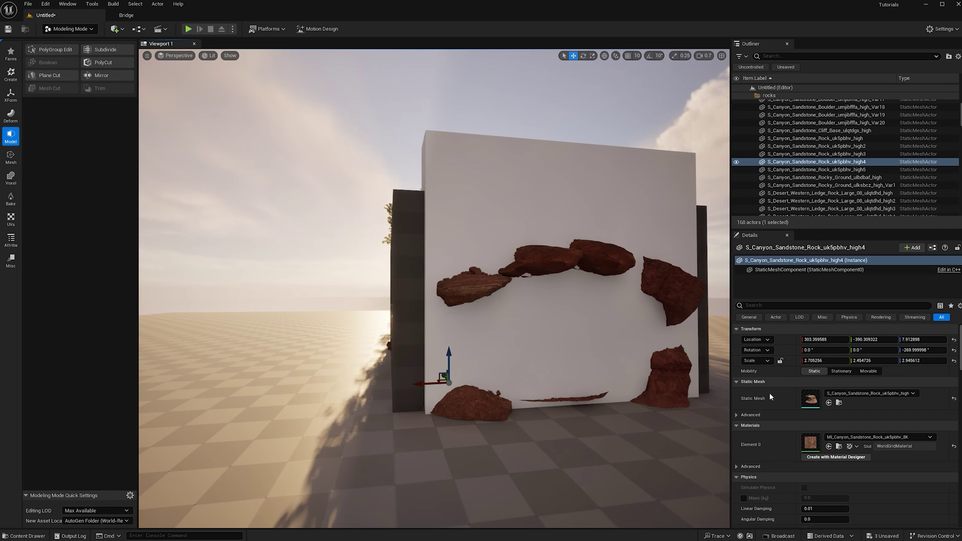
click(851, 432)
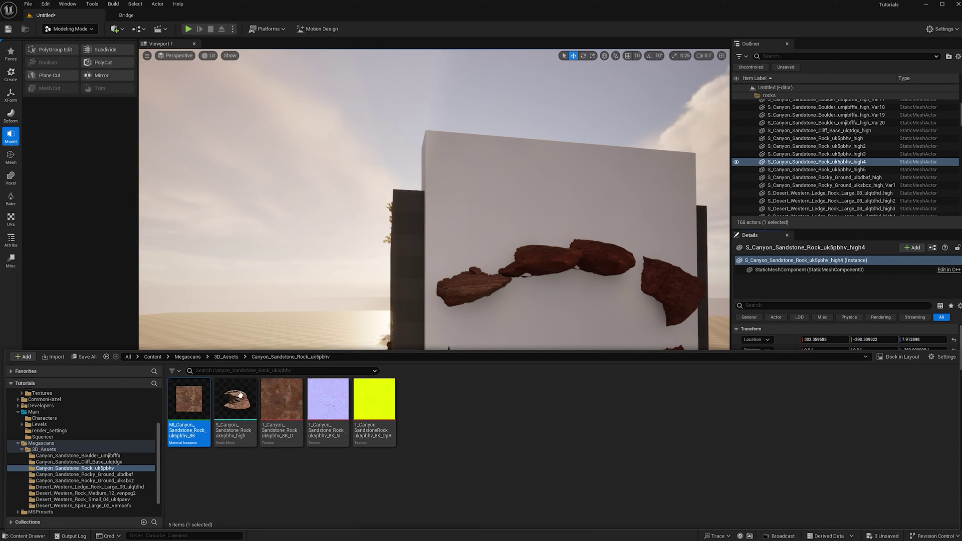
click(461, 233)
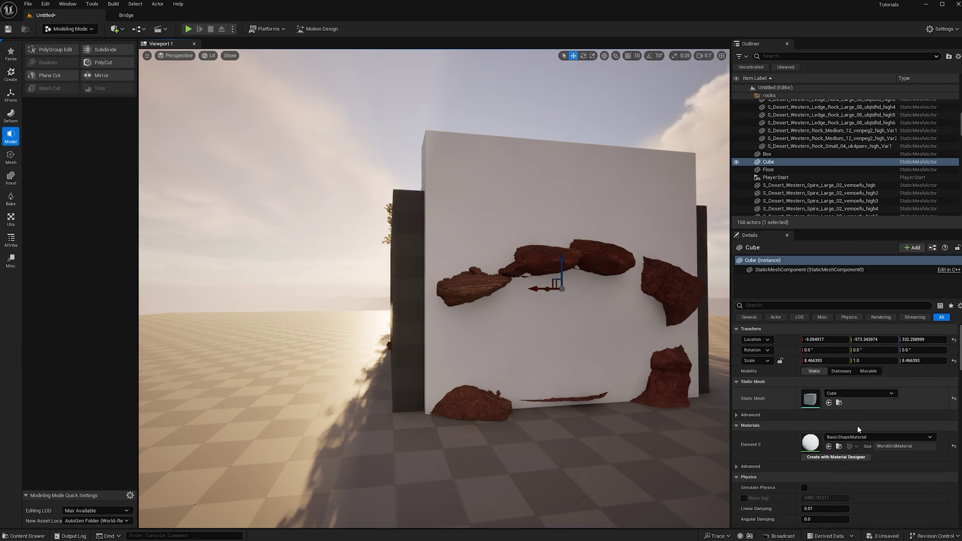
click(829, 446)
Assign MI_Canyon_Sandstone_Rock_uk5pbhv_8K to the hollow box around the cave and recall camera bookmark 1.
click(766, 154)
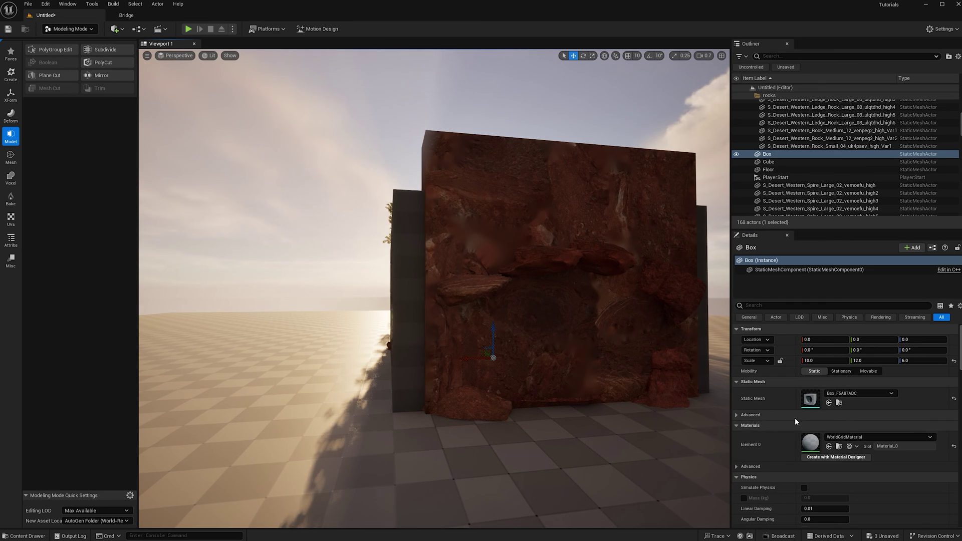
click(828, 446)
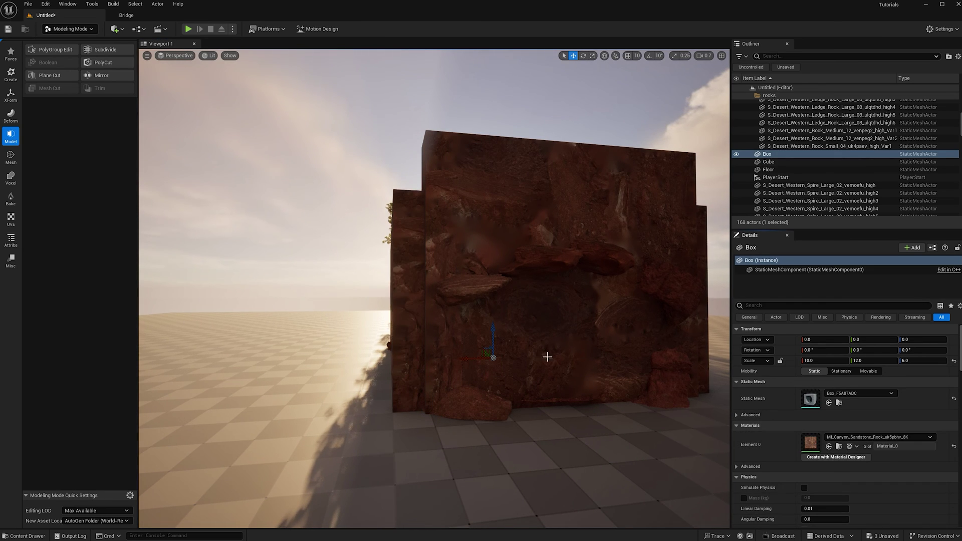
key(1)
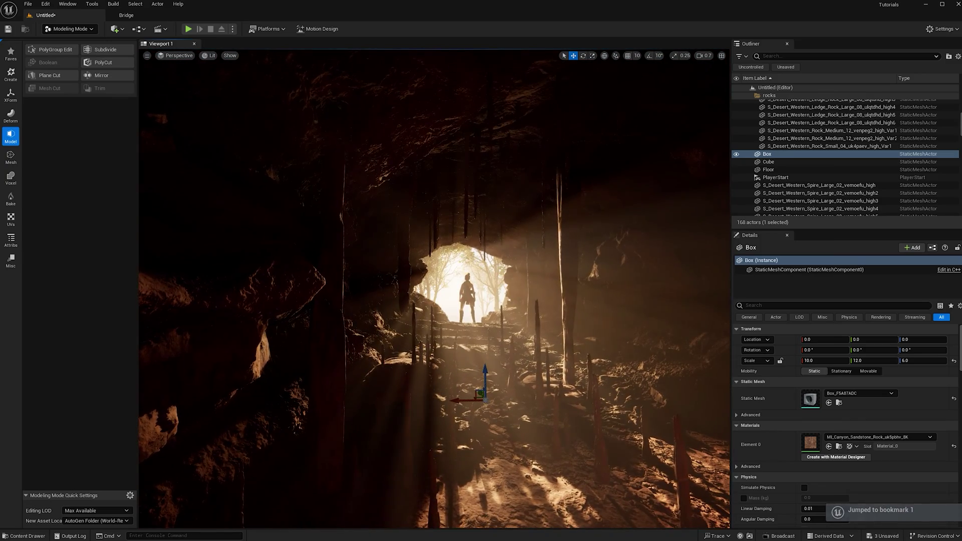
Reposition a small foreground floor spire to about 34, -334, 50.
mouse_move(433, 289)
right_down()
mouse_move(434, 302)
mouse_move(434, 294)
right_up()
key(q)
key(e)
key(q)
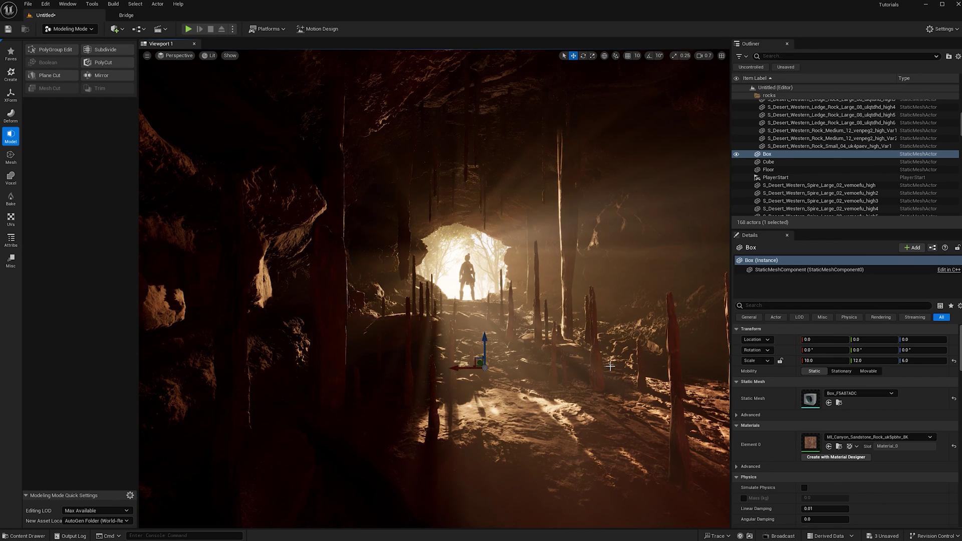
click(599, 371)
drag(597, 364, 594, 412)
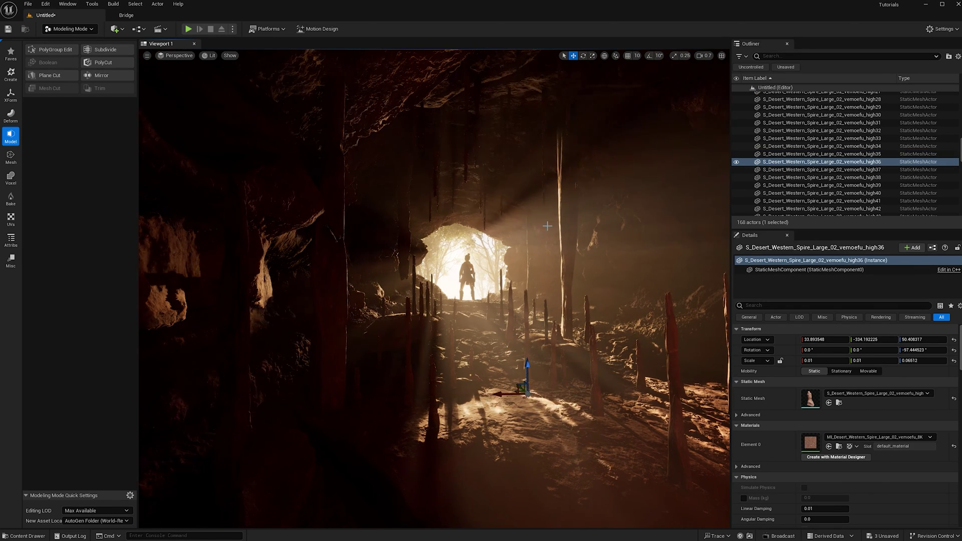
Rotate a mid-cave floor spire to about -110° around Z and nudge the small spire near 131, -323, 58 sideways.
click(584, 361)
drag(581, 366, 580, 341)
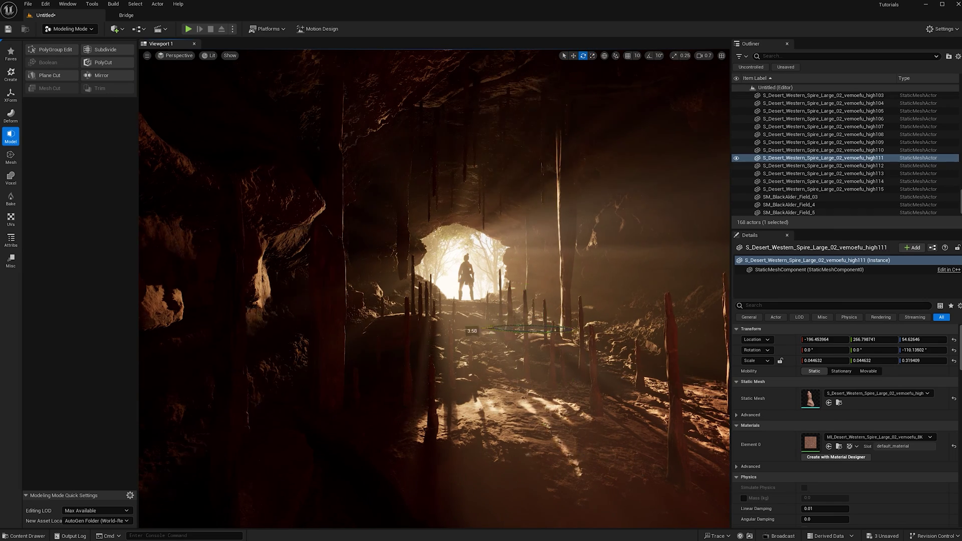
click(401, 327)
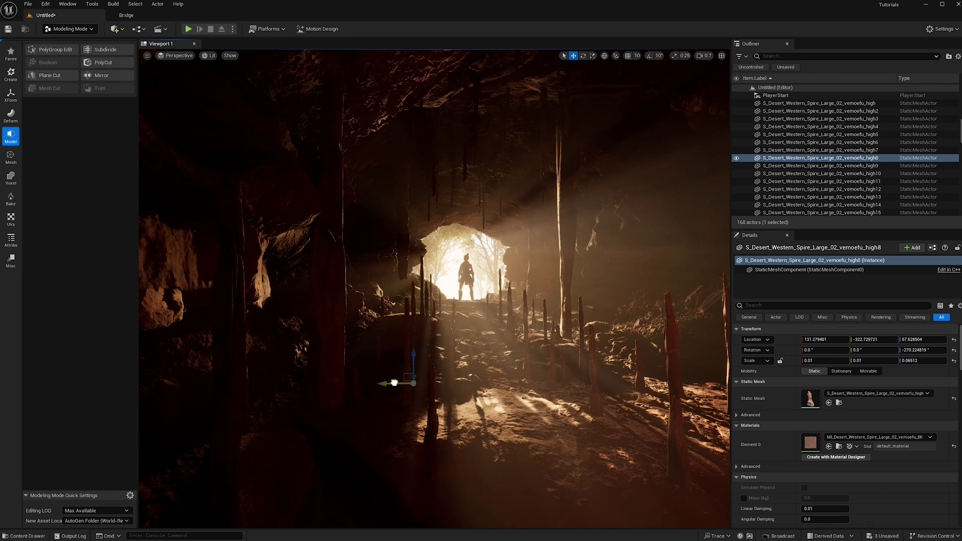
Try an Indirect Lighting Intensity of 5 on the SpotLight and settle on 2.5.
scroll(798, 141, up, 10)
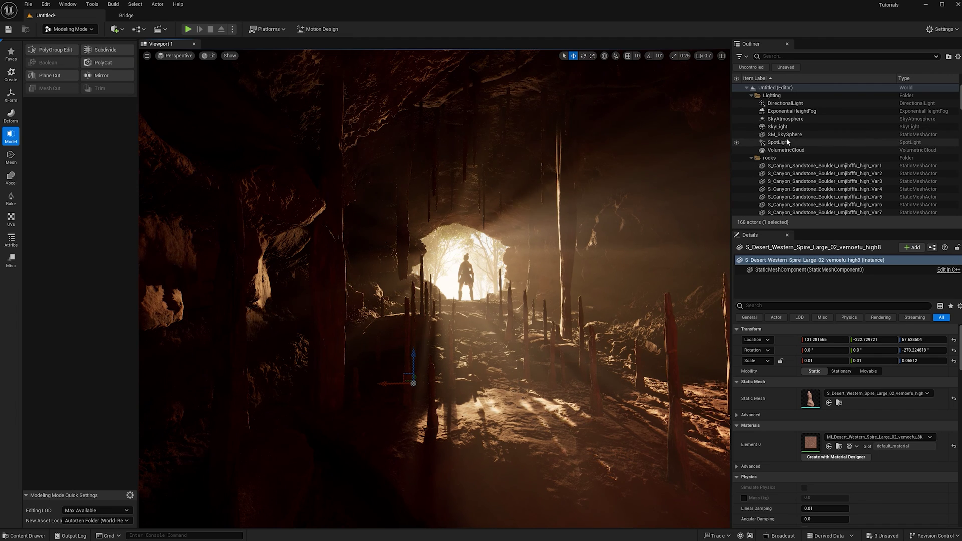
click(799, 142)
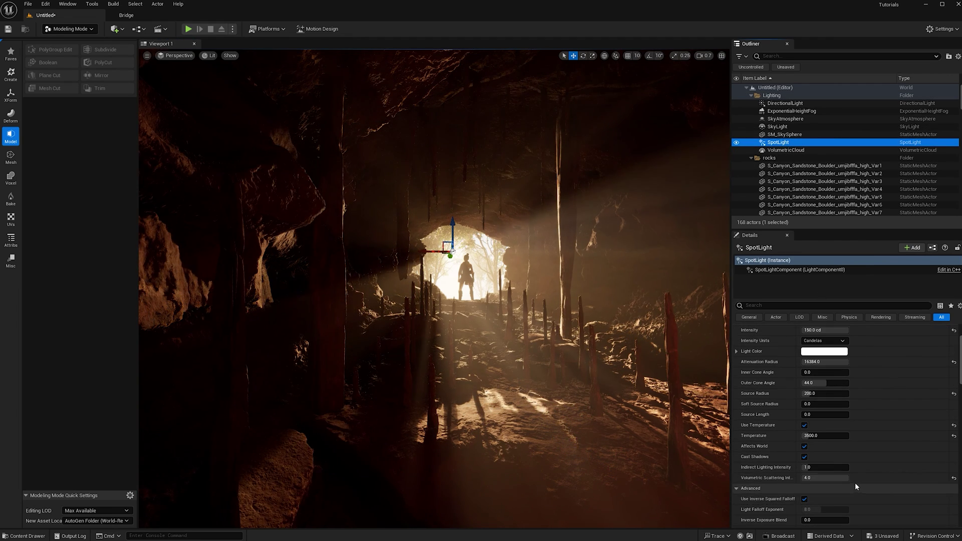
scroll(829, 508, down, 2)
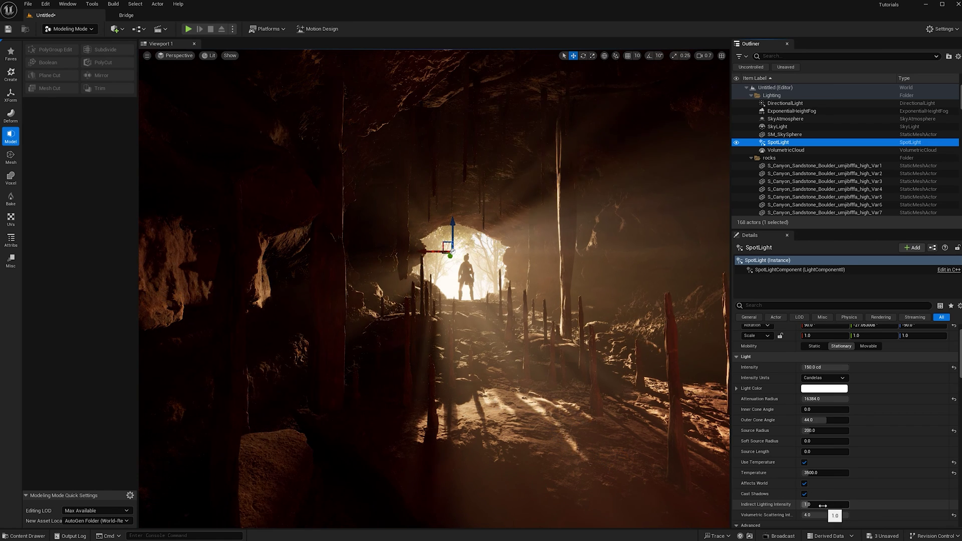
click(826, 505)
text(5)
key(Return)
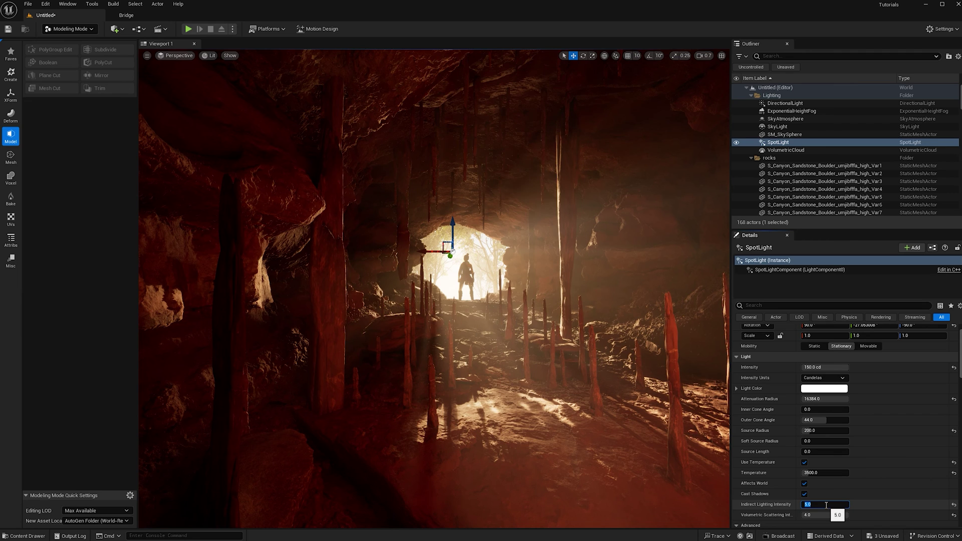
text(2.5)
key(Return)
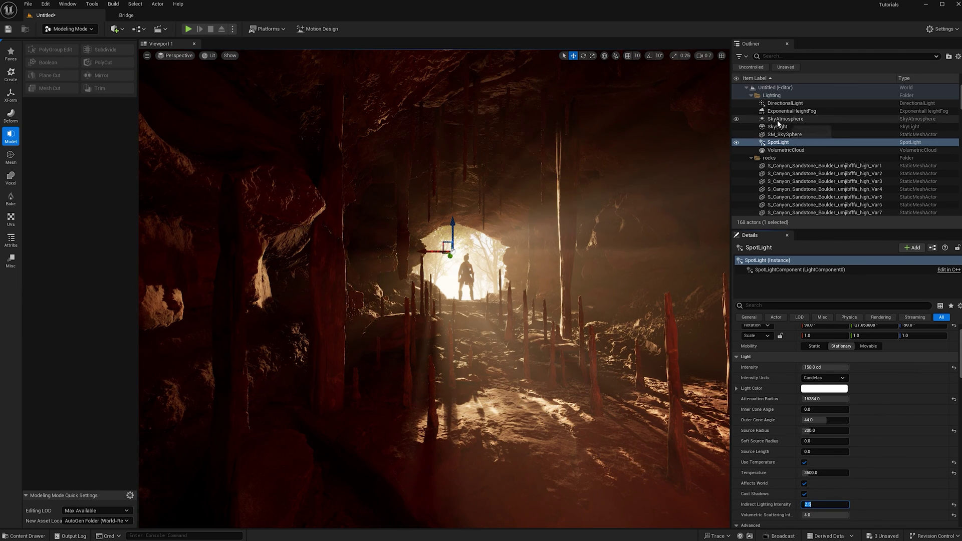
Check the DirectionalLight's settings and locate the Victory__3__Anim character among the scene's actors.
click(789, 106)
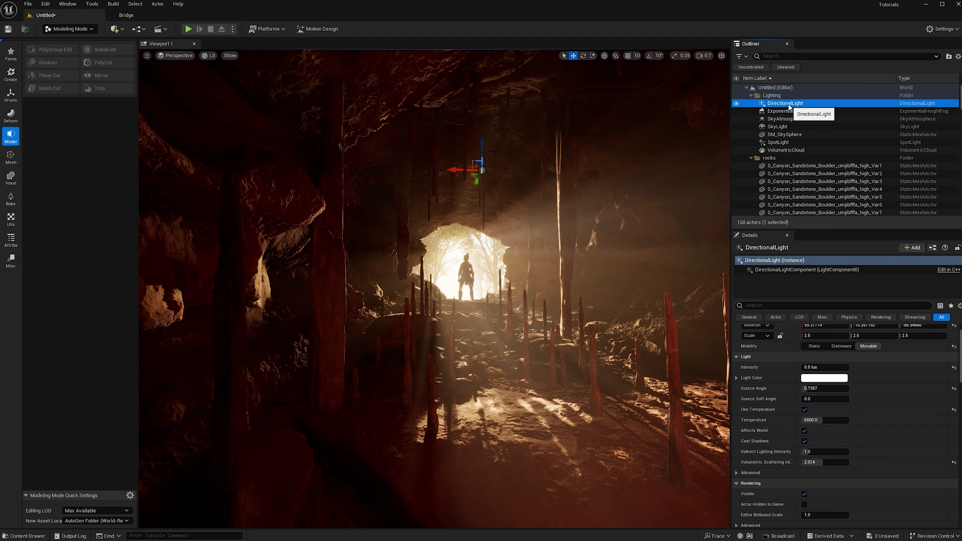
click(690, 134)
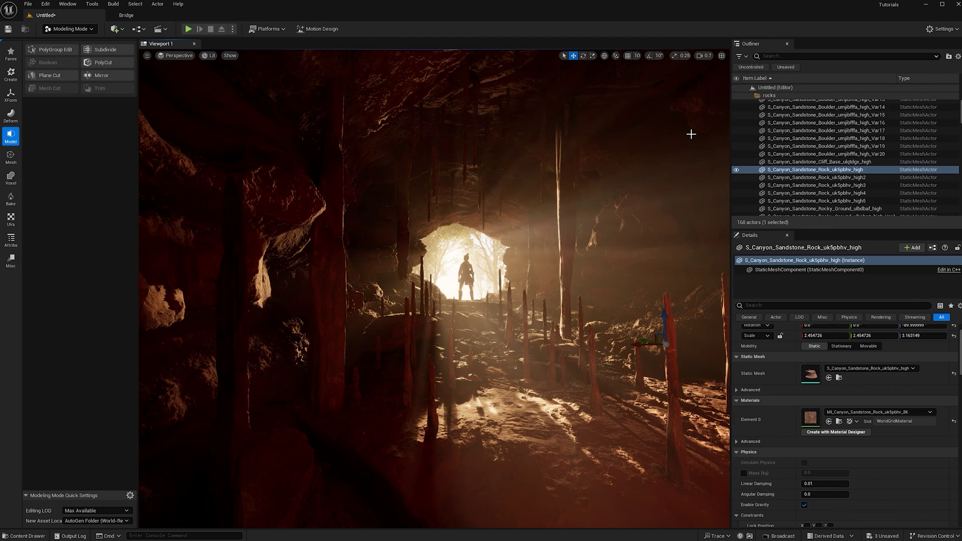
scroll(772, 191, down, 10)
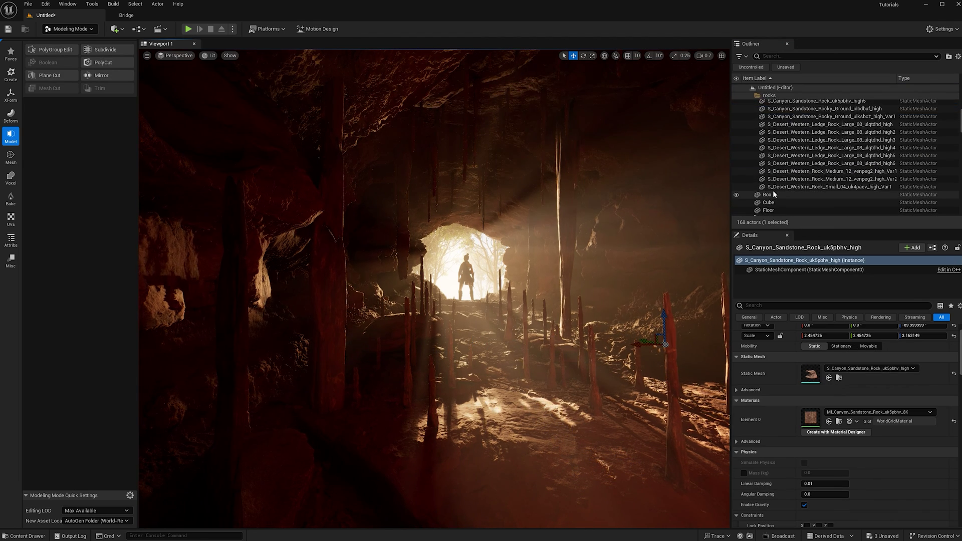
scroll(774, 195, down, 5)
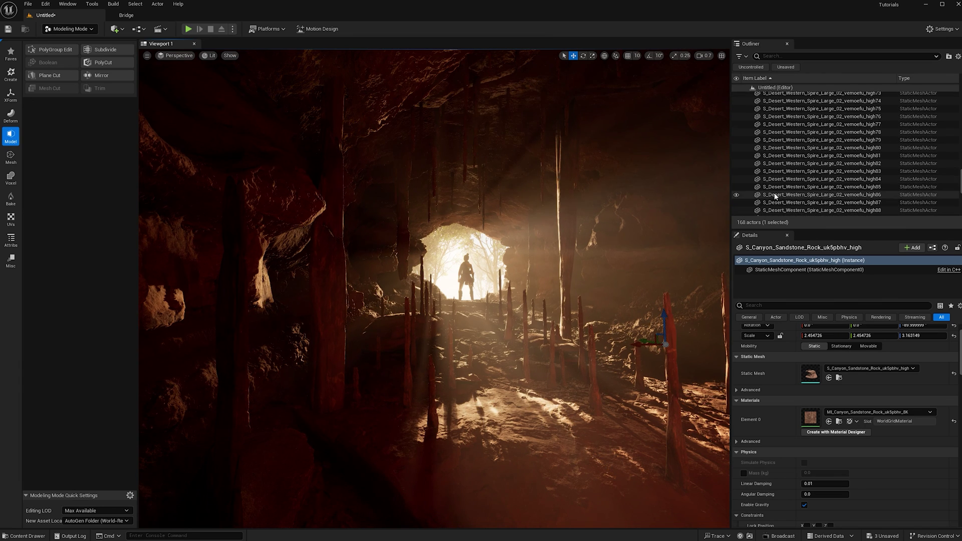
scroll(774, 195, down, 10)
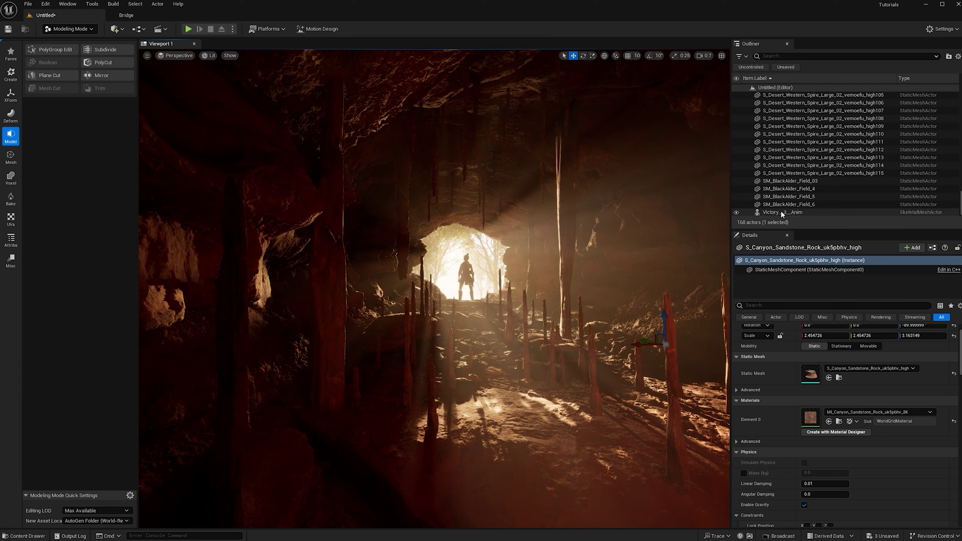
click(781, 212)
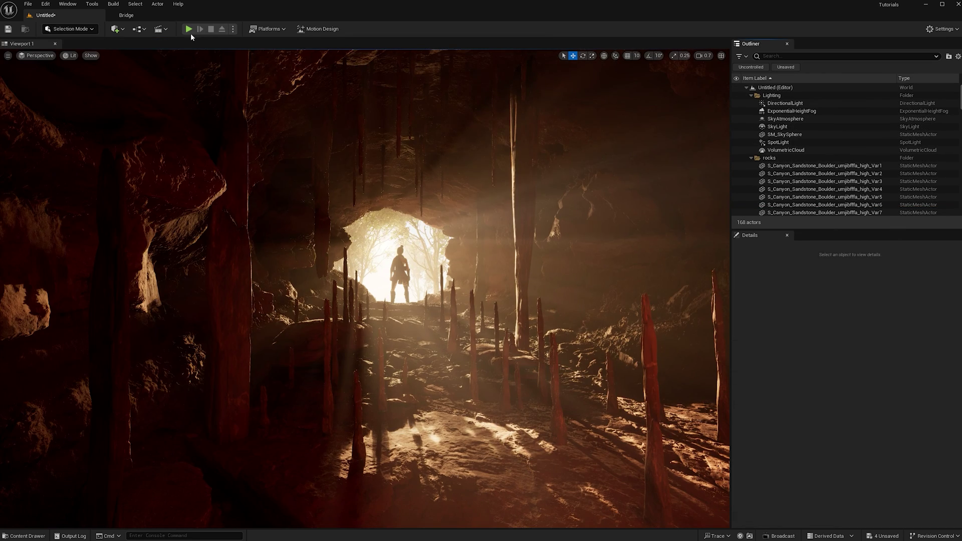
Create a level sequence named SQ_Cave in the Main/Squencer folder, replacing the existing asset of that name.
click(161, 28)
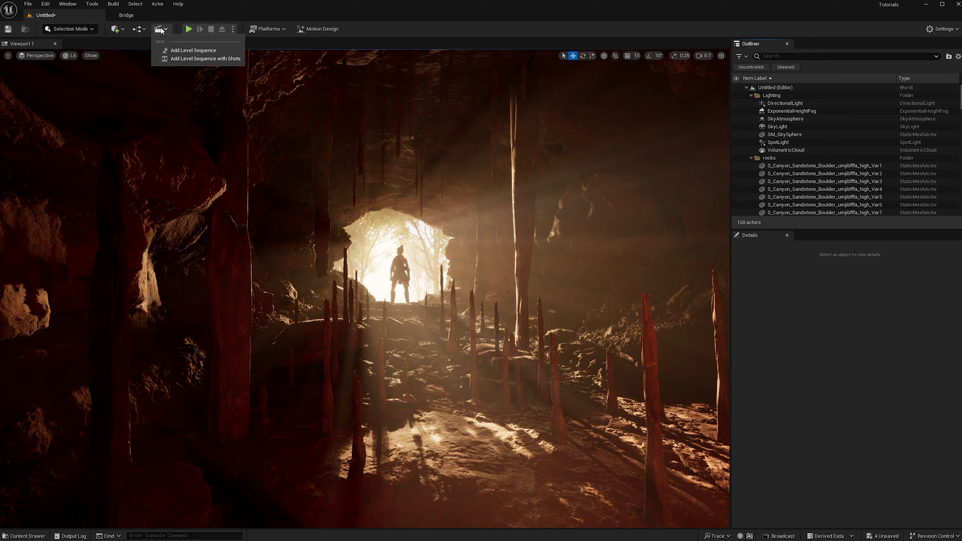
click(199, 54)
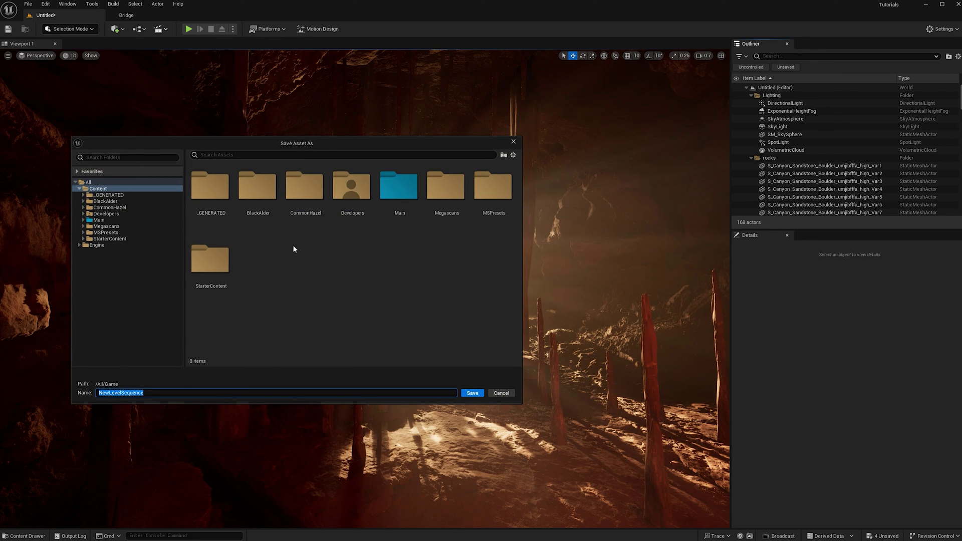
double_click(398, 188)
double_click(359, 193)
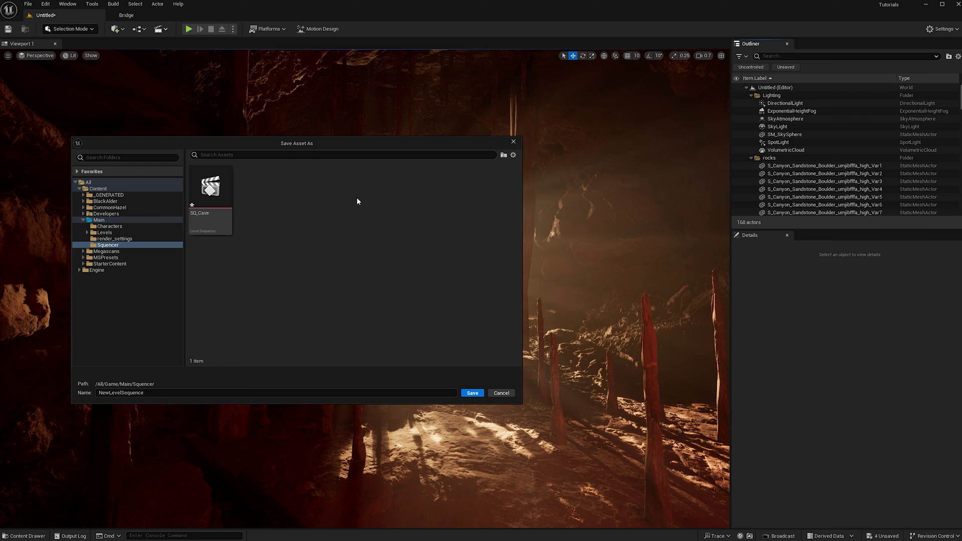
click(164, 395)
click(210, 201)
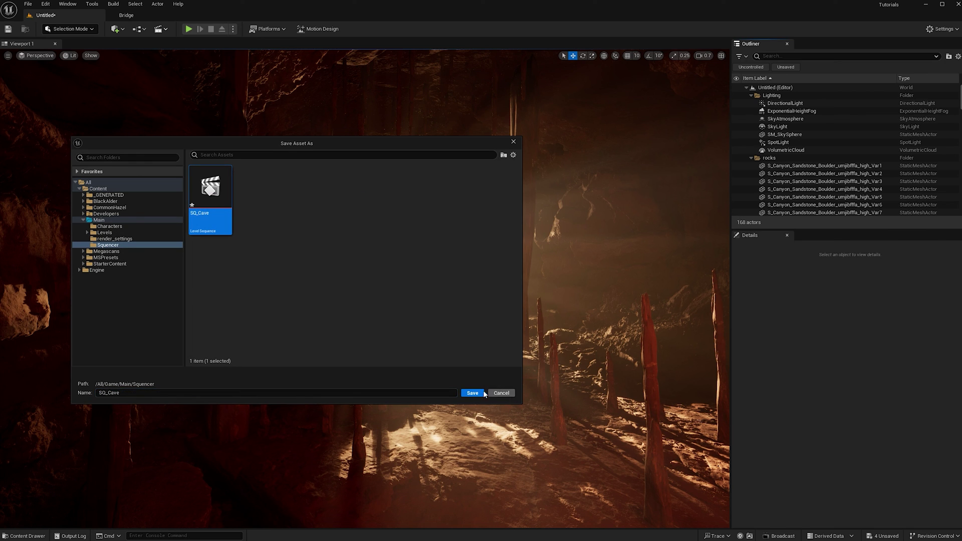
click(315, 287)
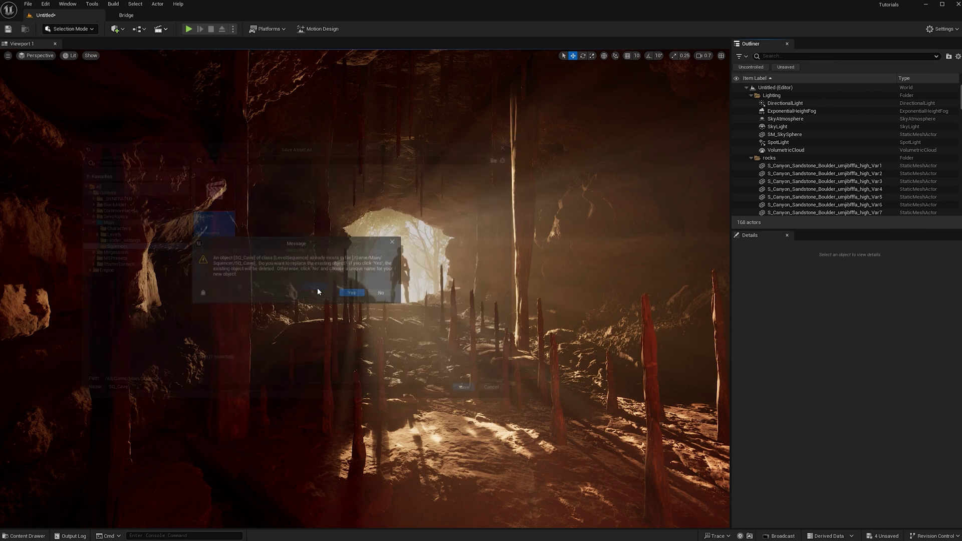
click(358, 295)
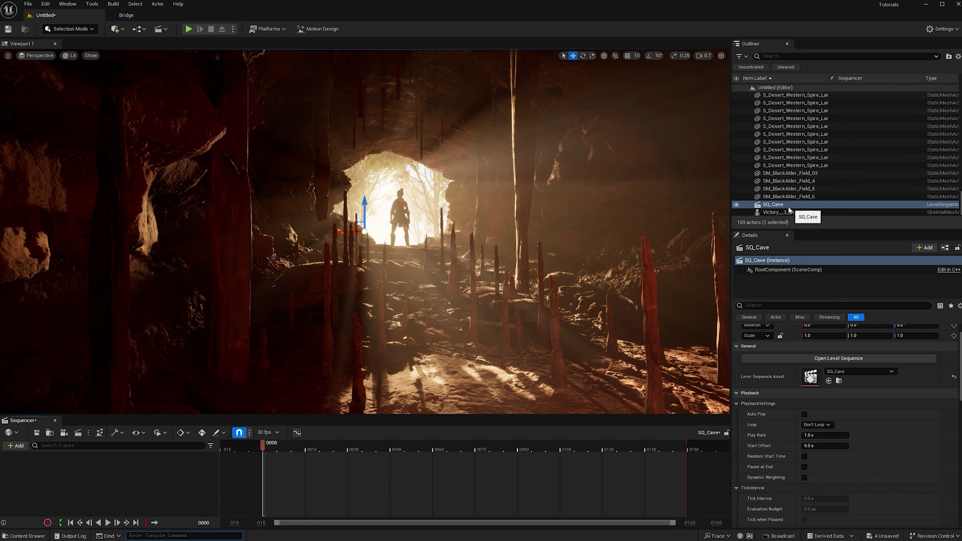
Add the Victory__3__Anim character to the sequence with its Victory__3__Anim animation clip and play it back.
drag(781, 212, 150, 462)
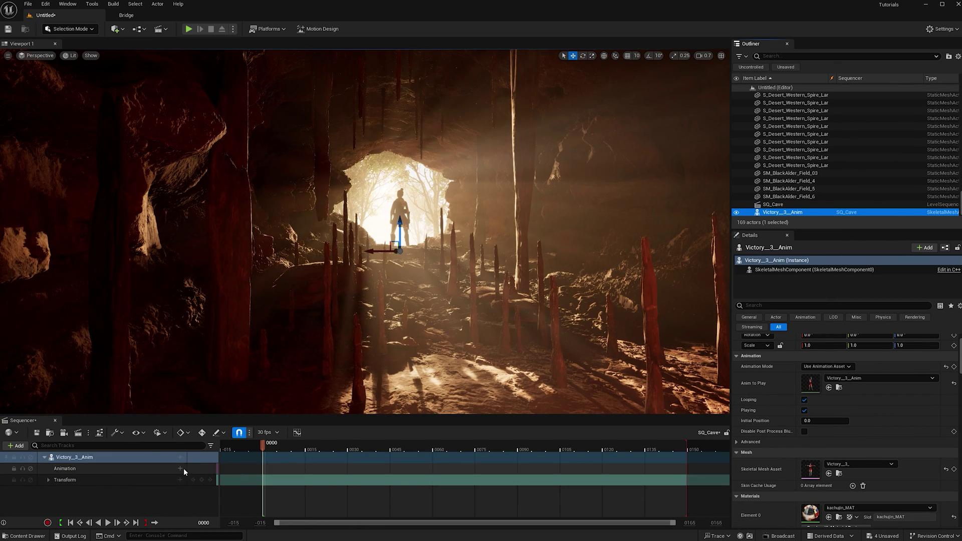
click(180, 469)
click(230, 378)
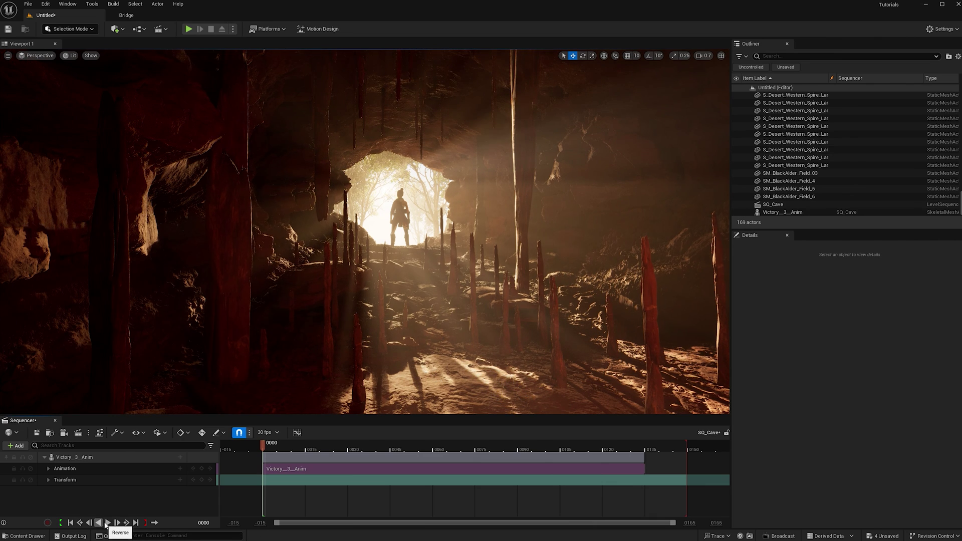
click(107, 523)
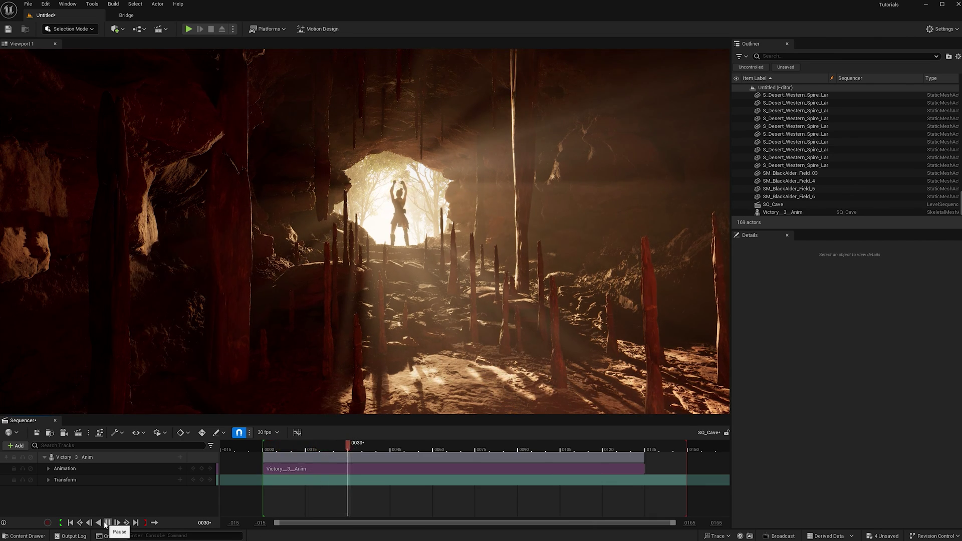